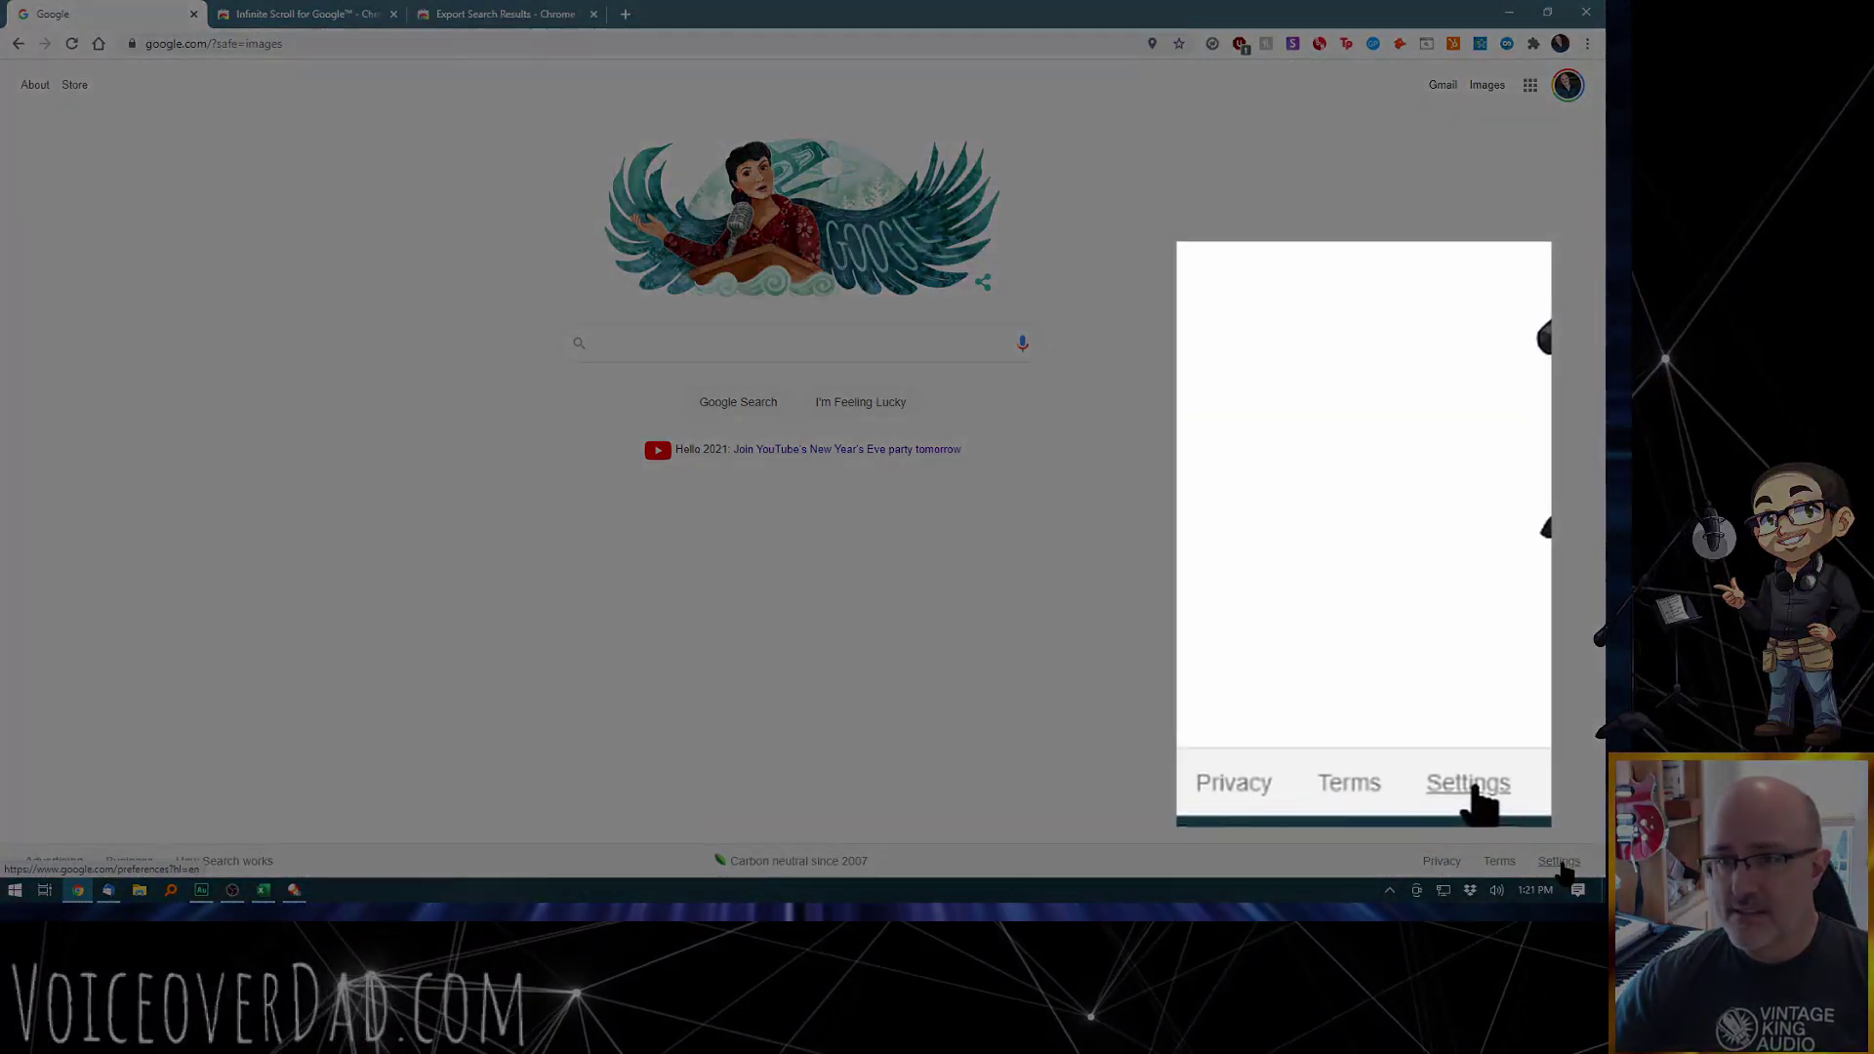
Step: Set the Google search settings to show 100 results per page and save the preferences
click(1559, 861)
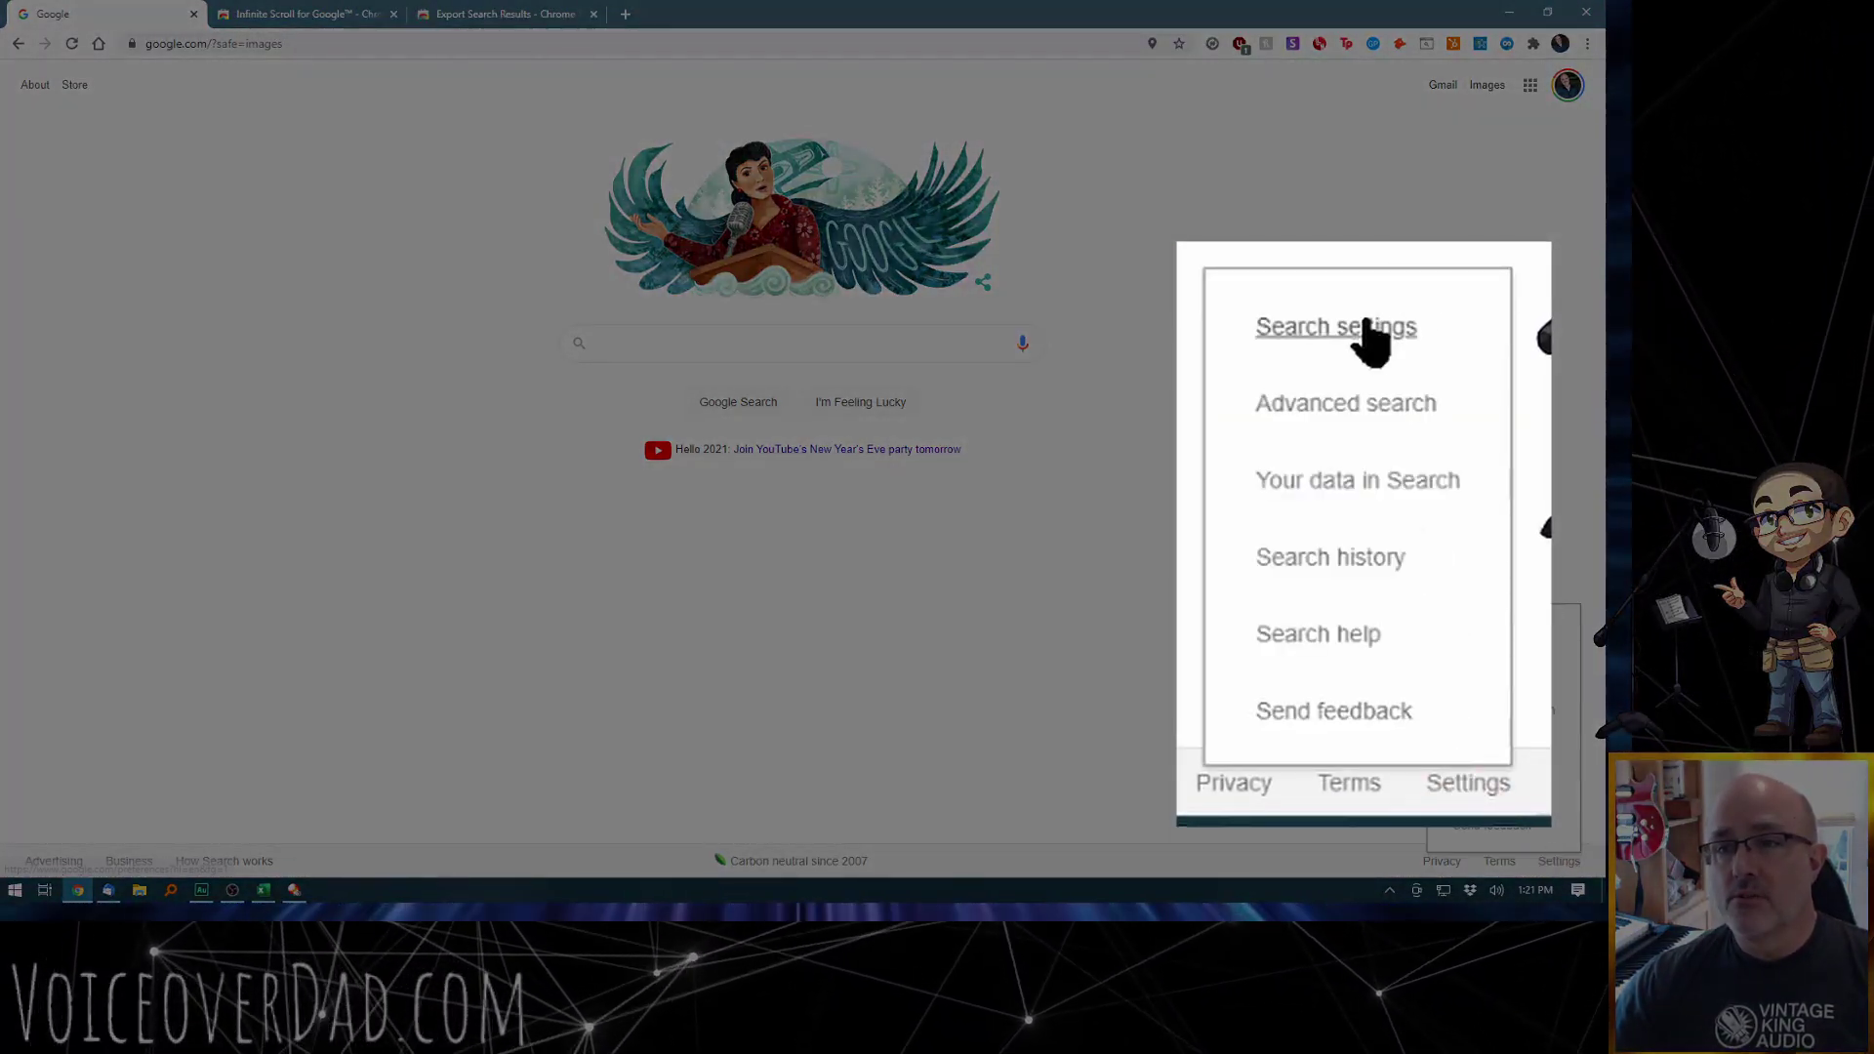
click(1509, 632)
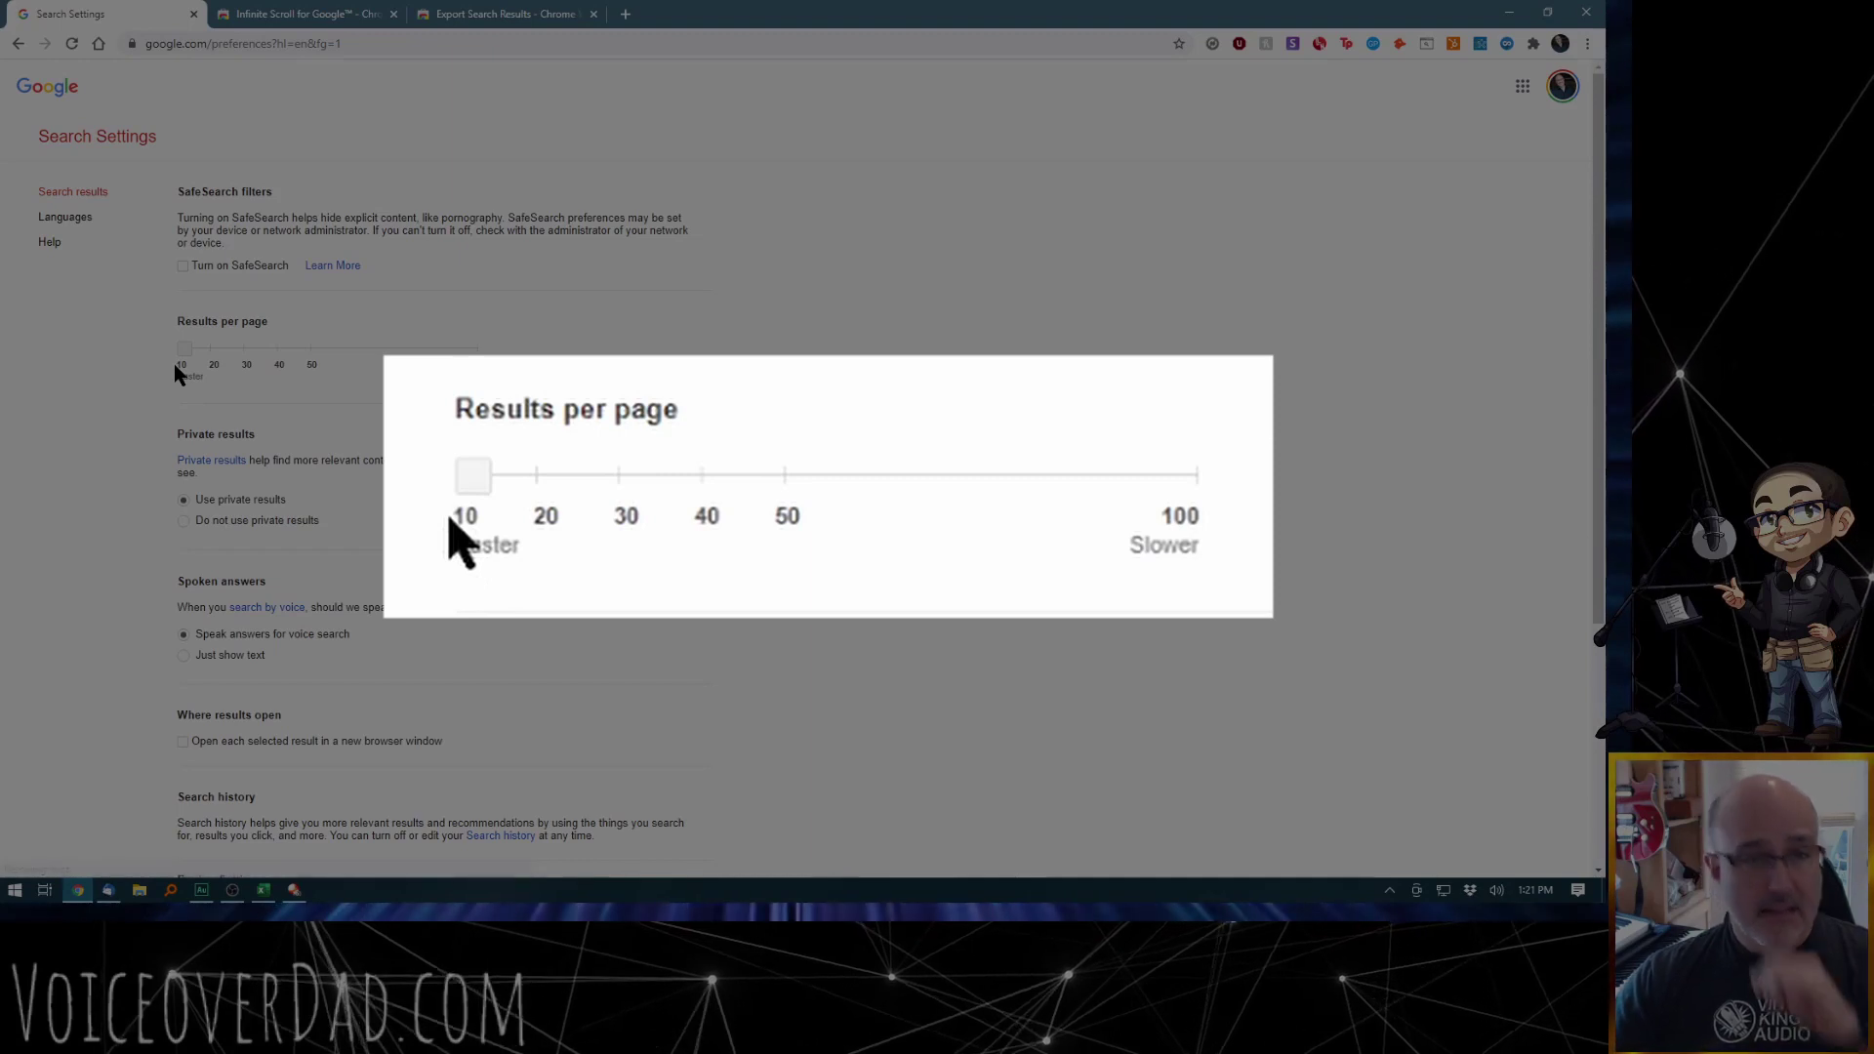
drag(183, 348, 547, 337)
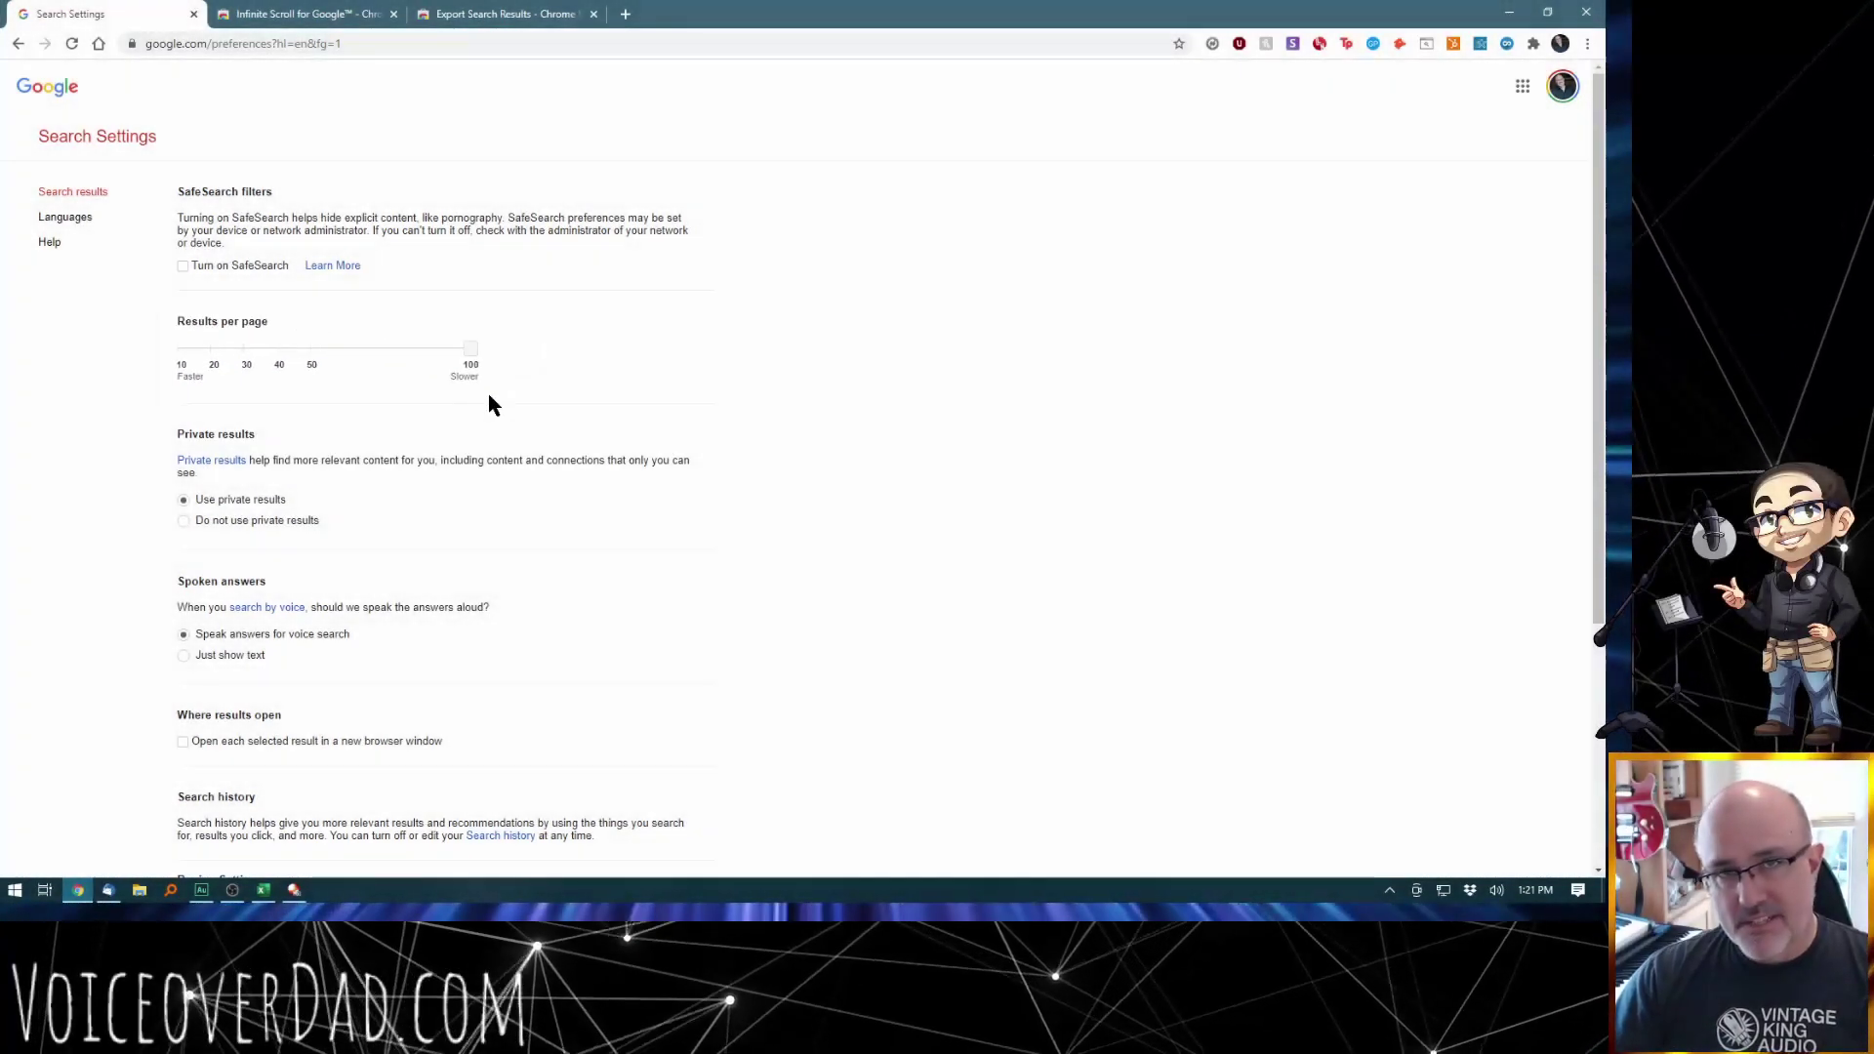
scroll(698, 444, down, 4)
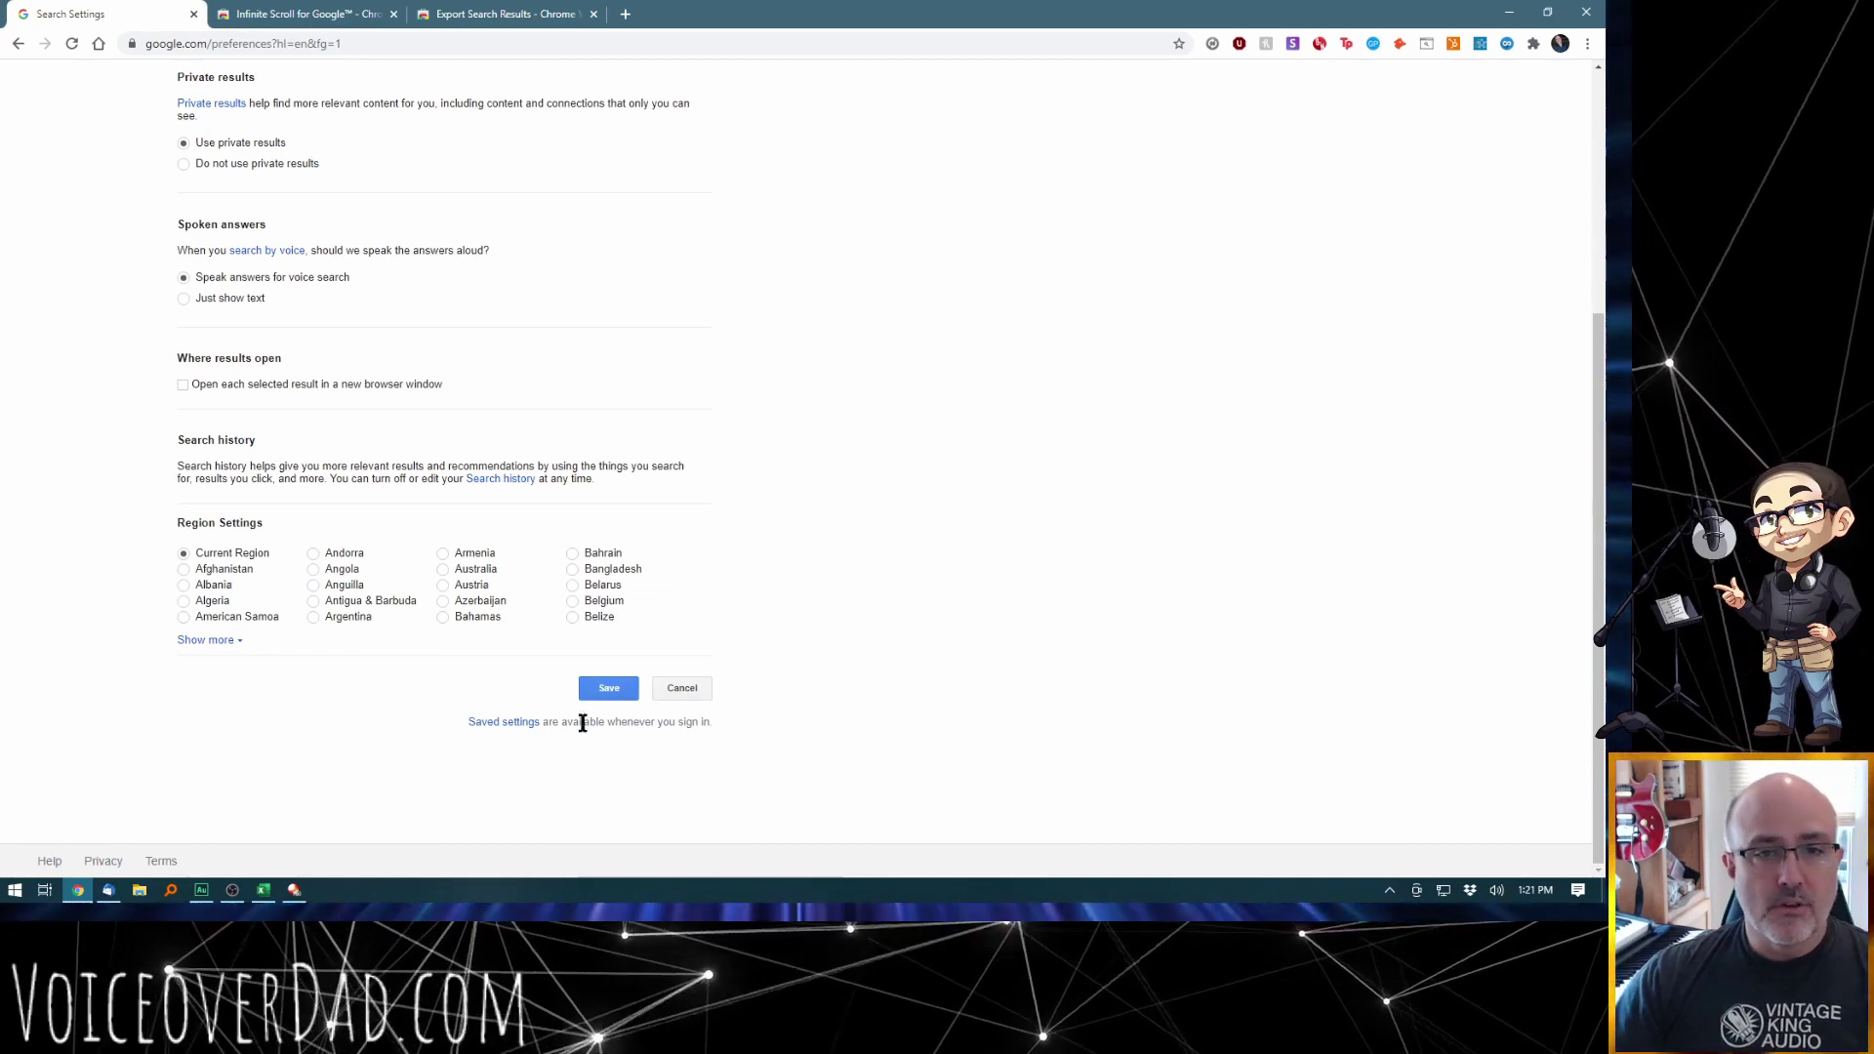
click(616, 686)
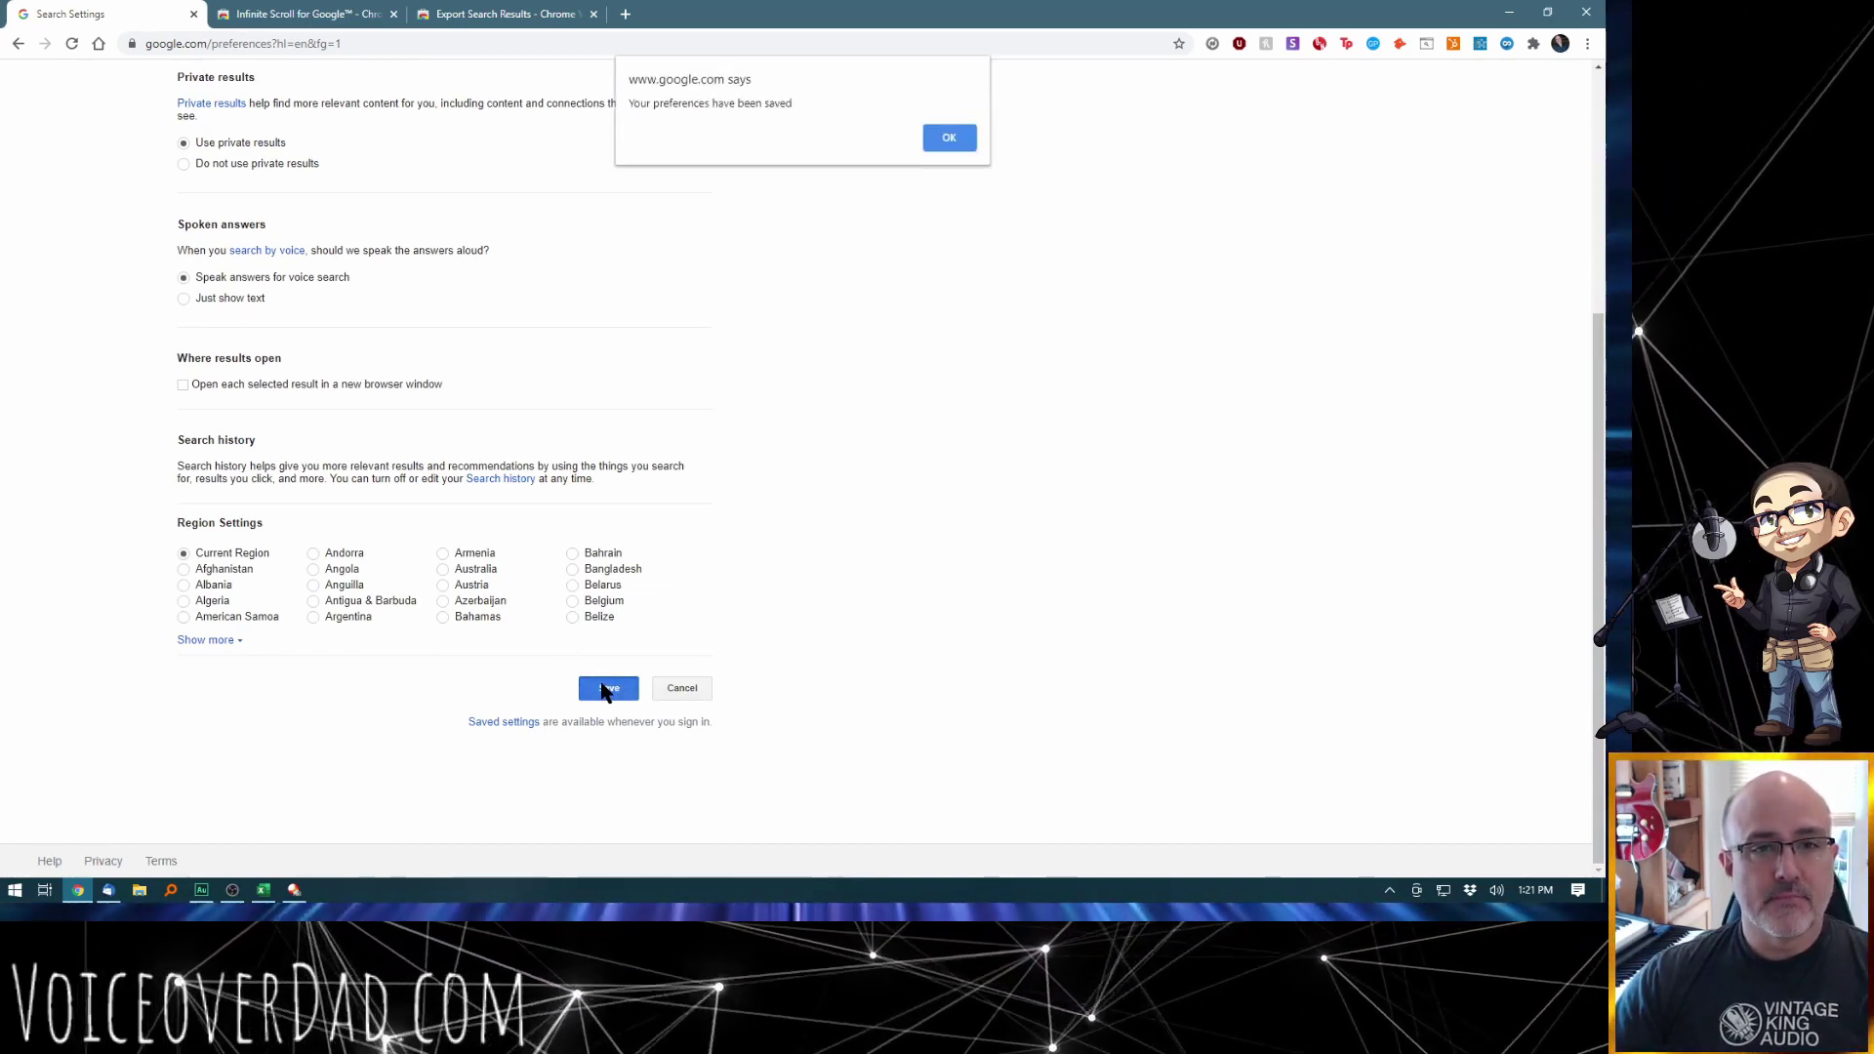
click(948, 137)
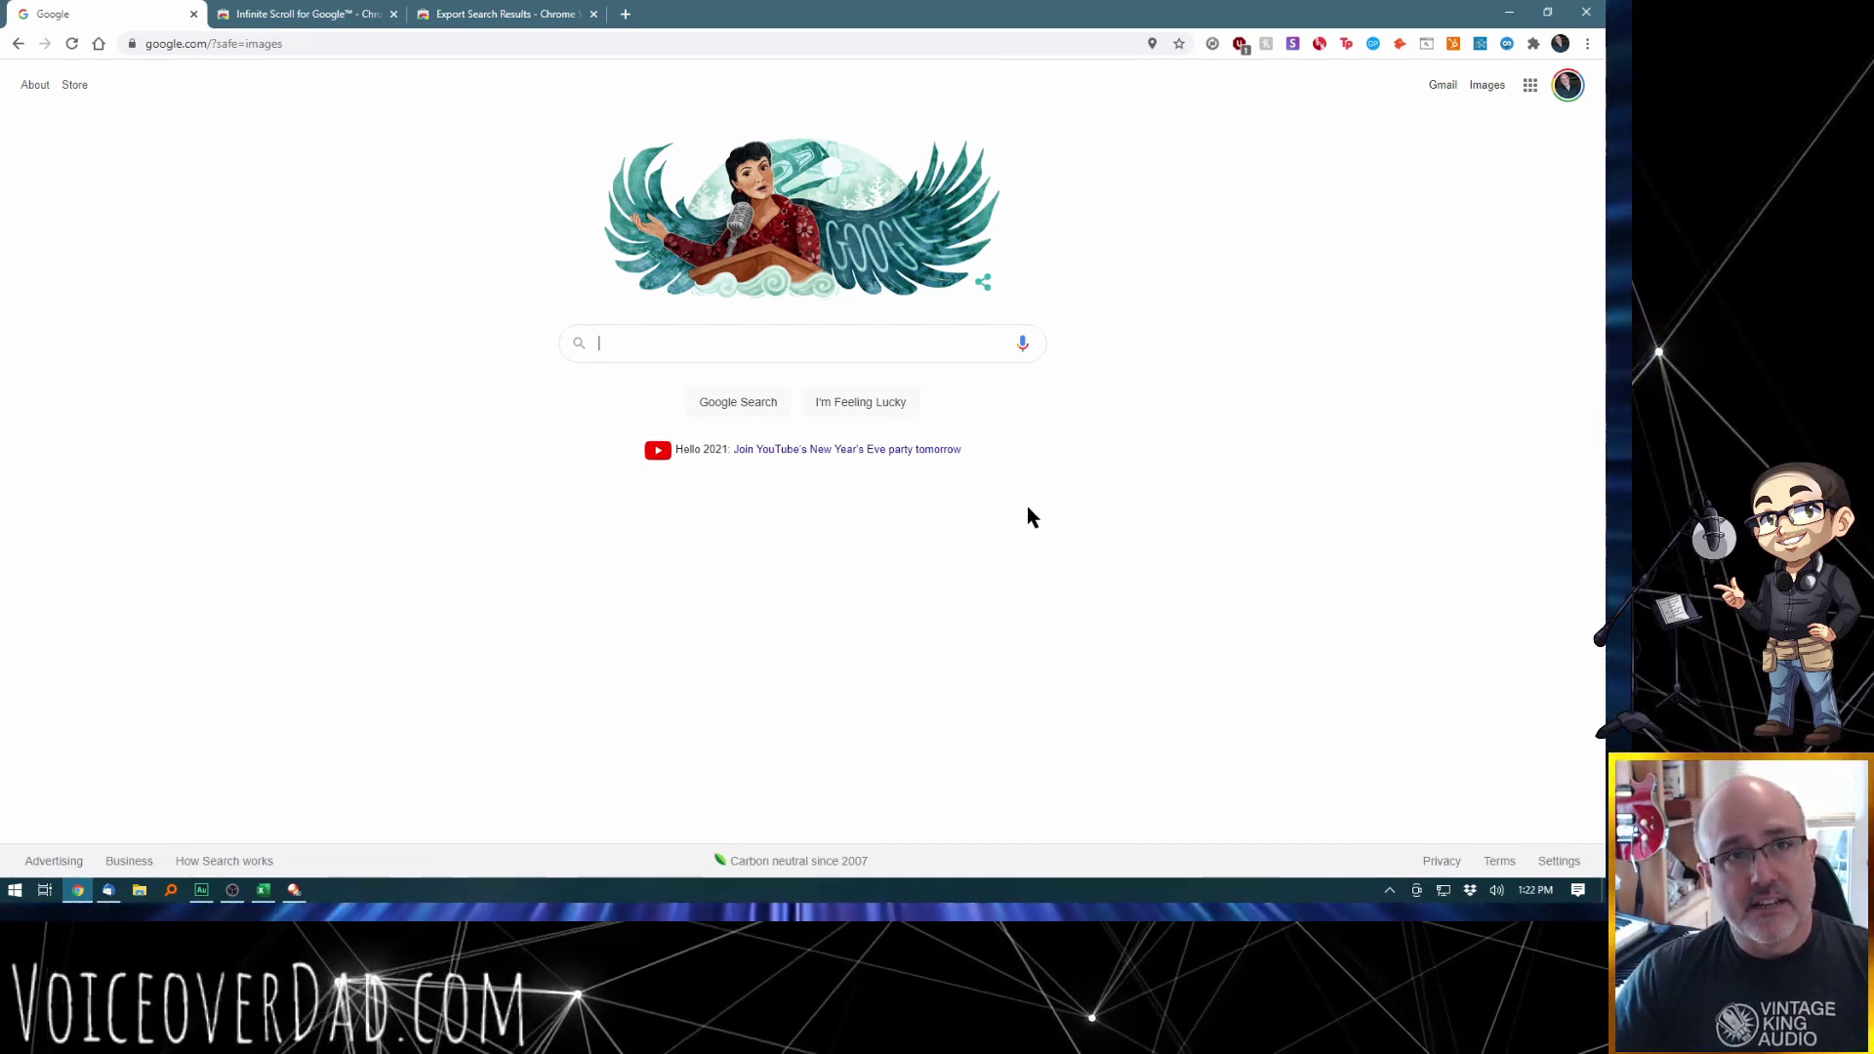
Step: View the Infinite Scroll for Google extension page, and search Google for "texas corporate video production"
click(290, 13)
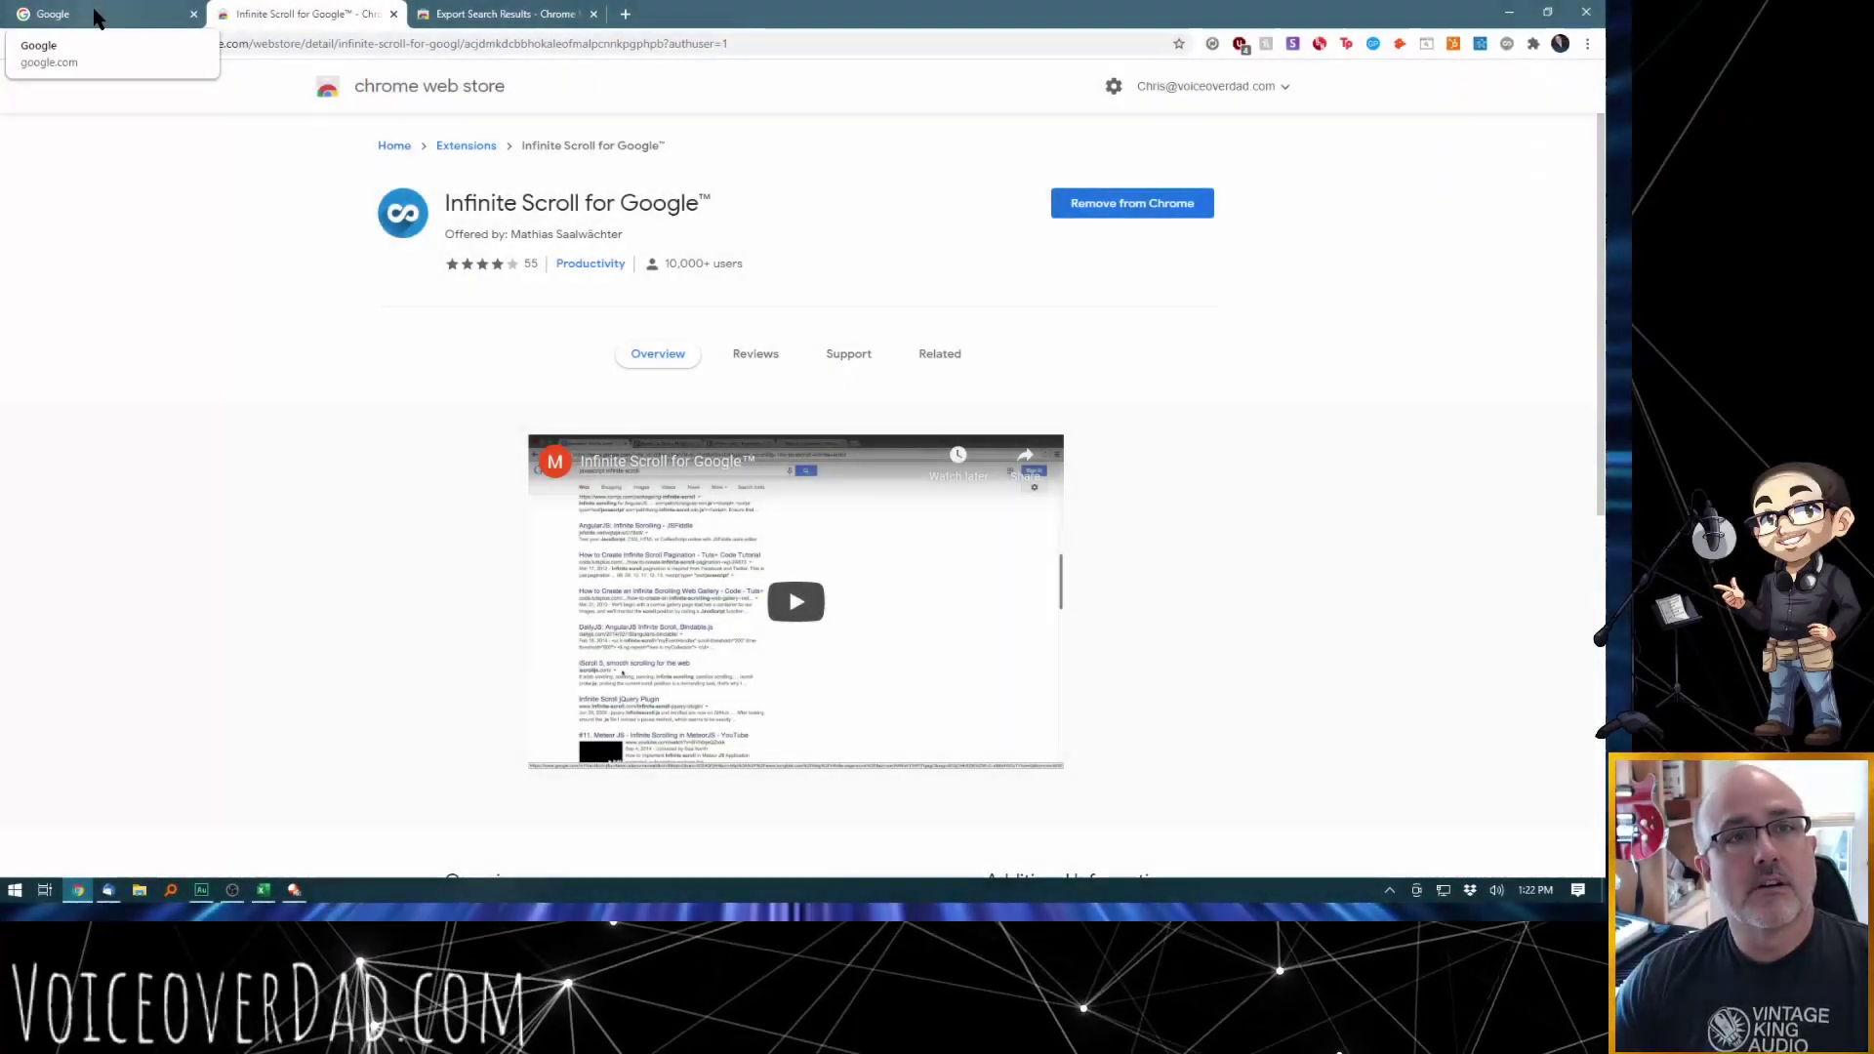
click(97, 15)
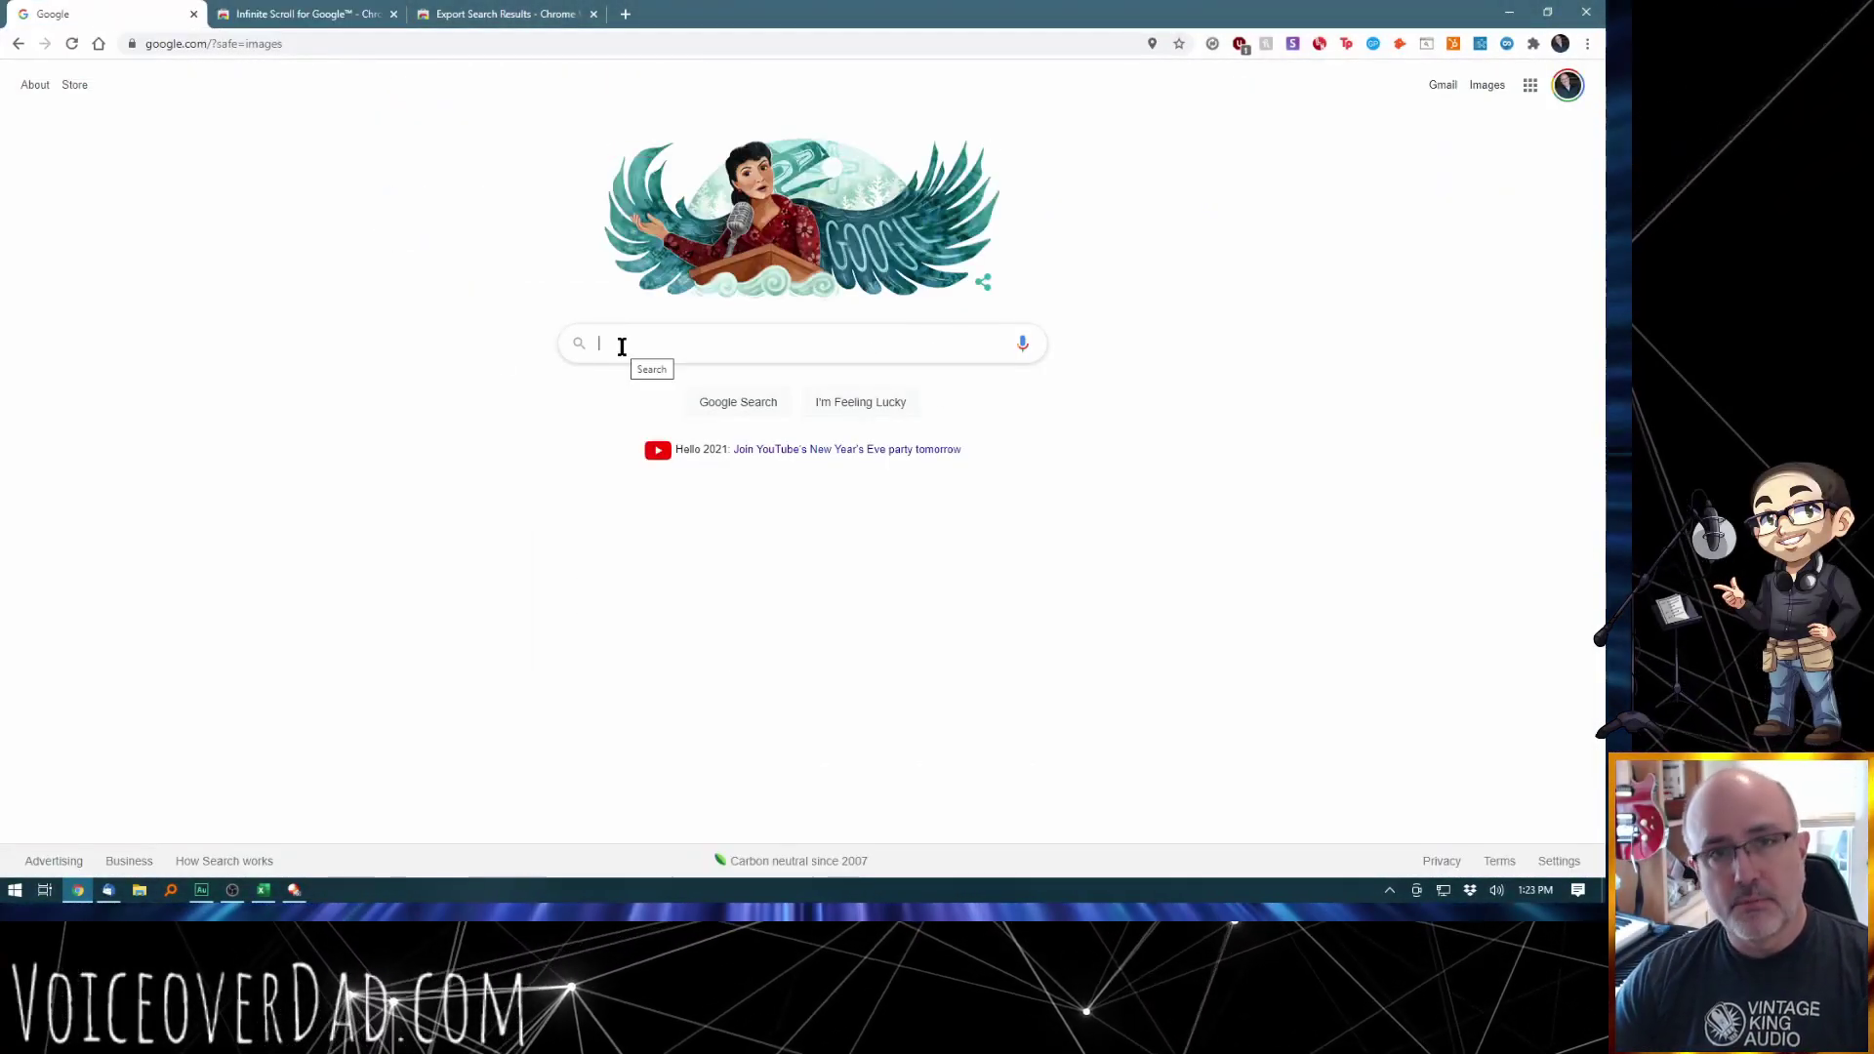
text(texas corporate video production)
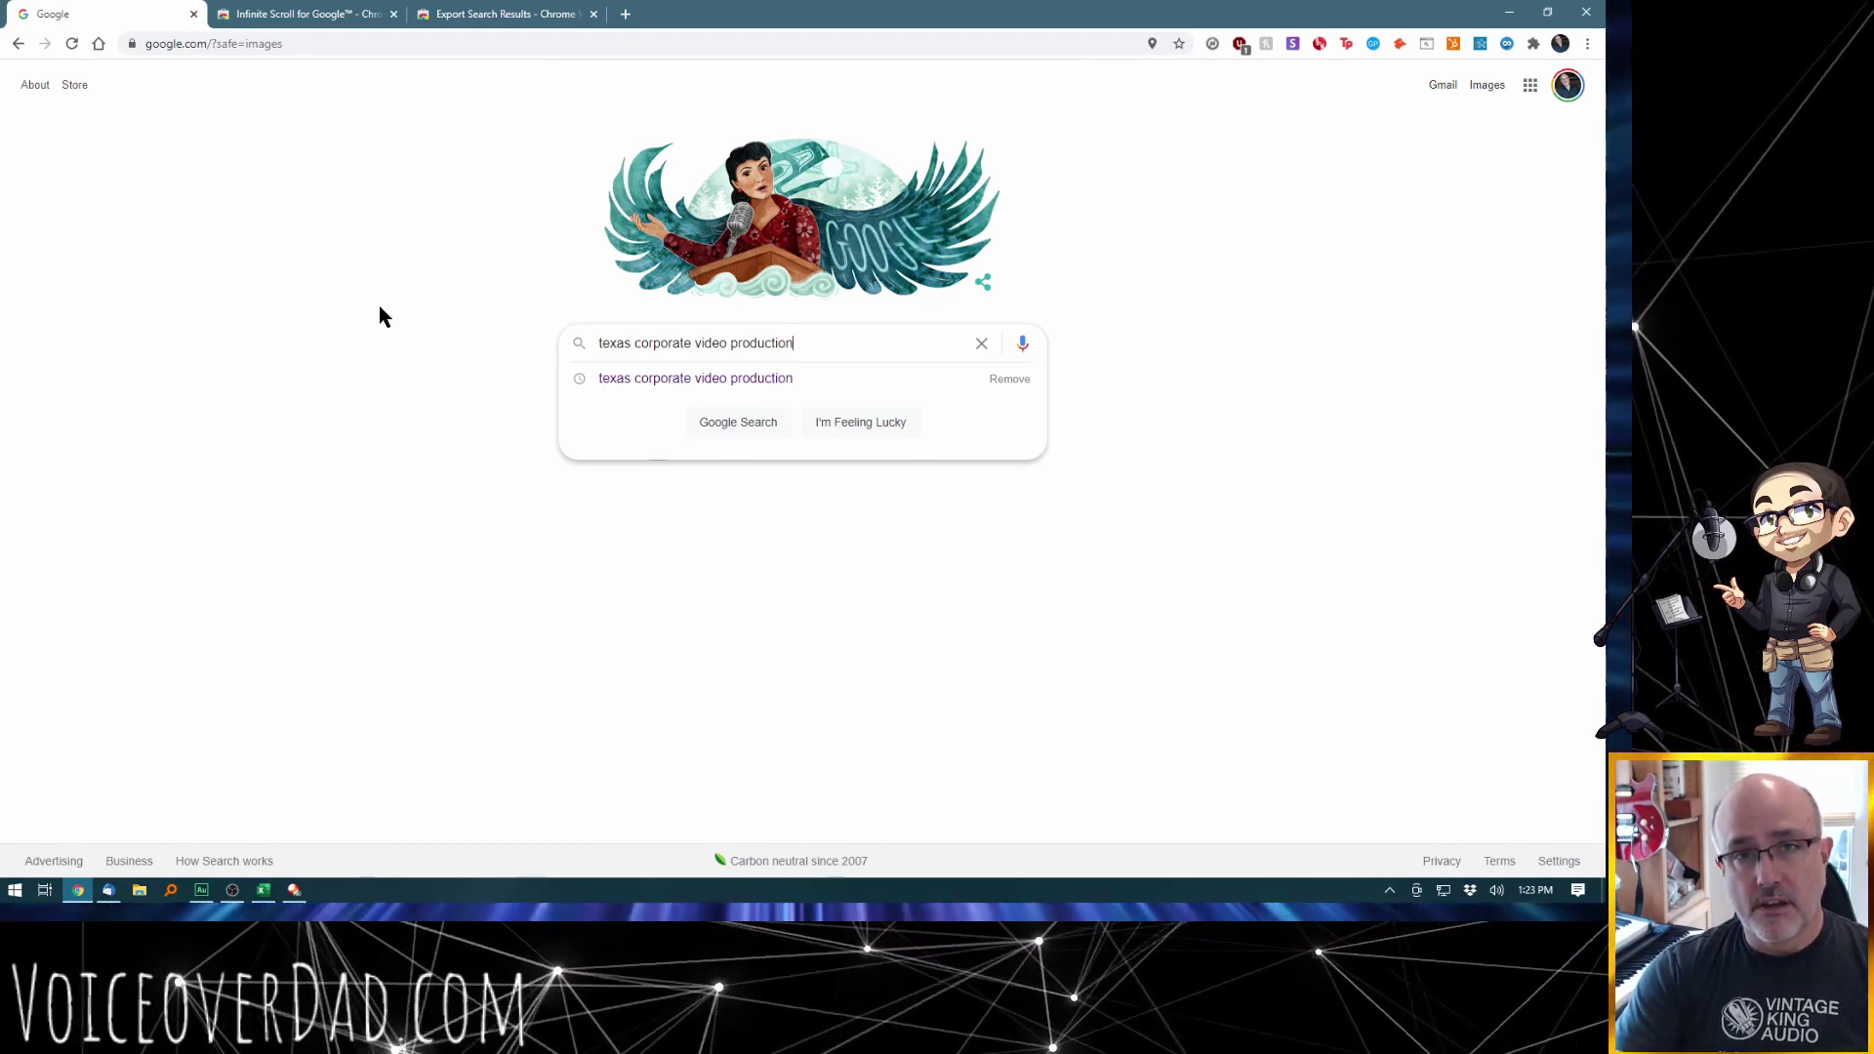
key(Return)
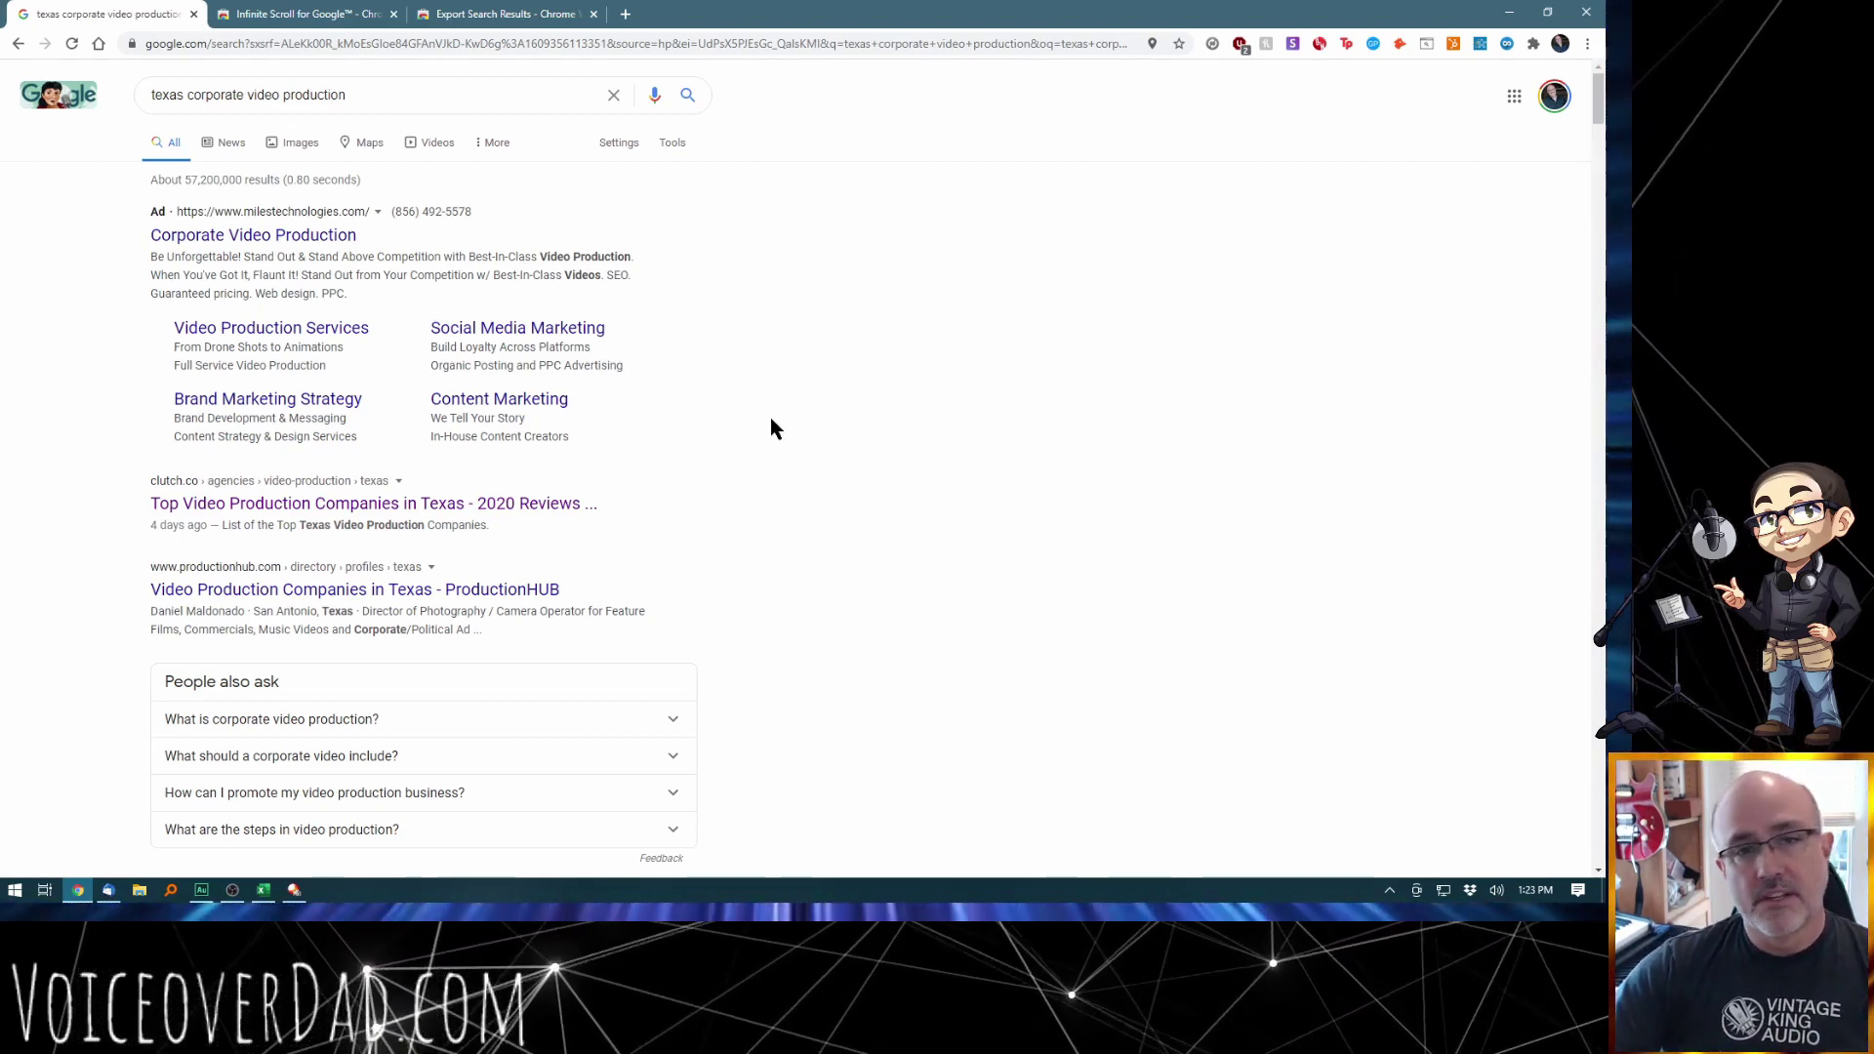
Step: Browse the continuously loading search results for Texas video production companies through to the end of the page
scroll(832, 387, down, 2)
scroll(927, 288, up, 2)
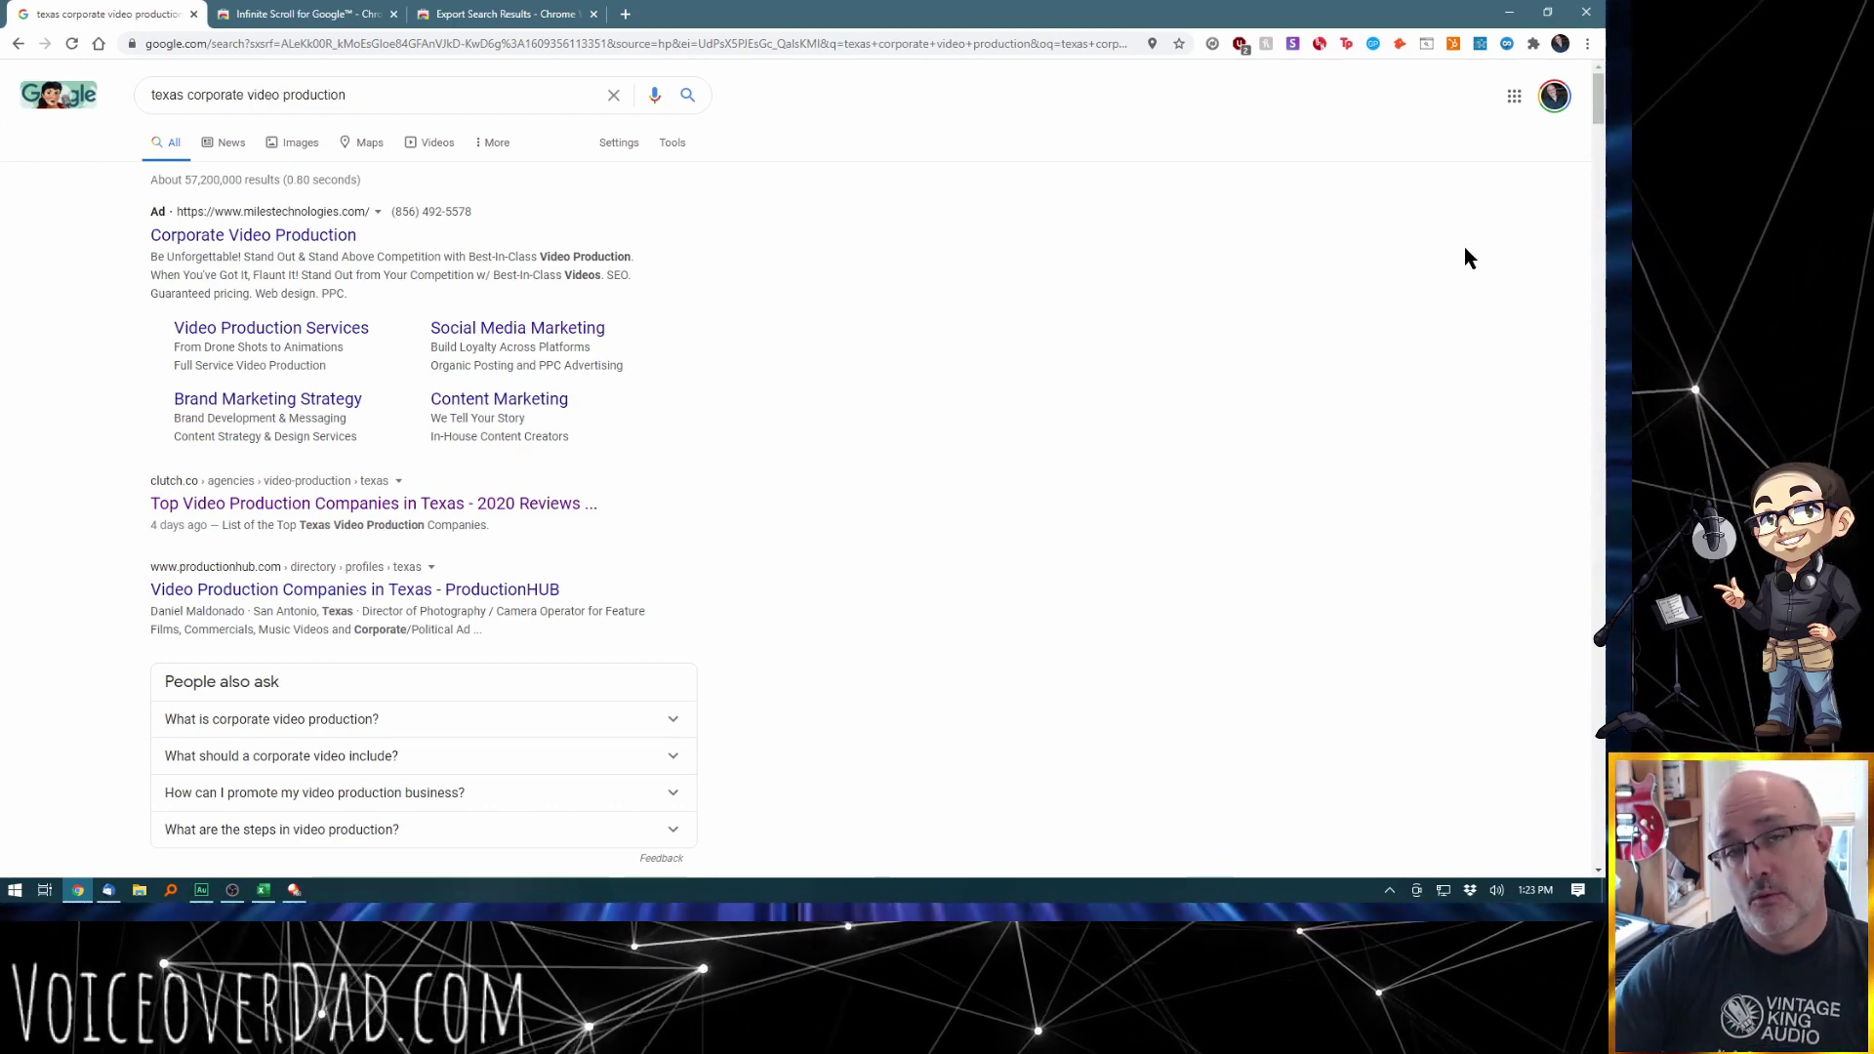
scroll(1376, 307, down, 1)
scroll(1366, 317, down, 20)
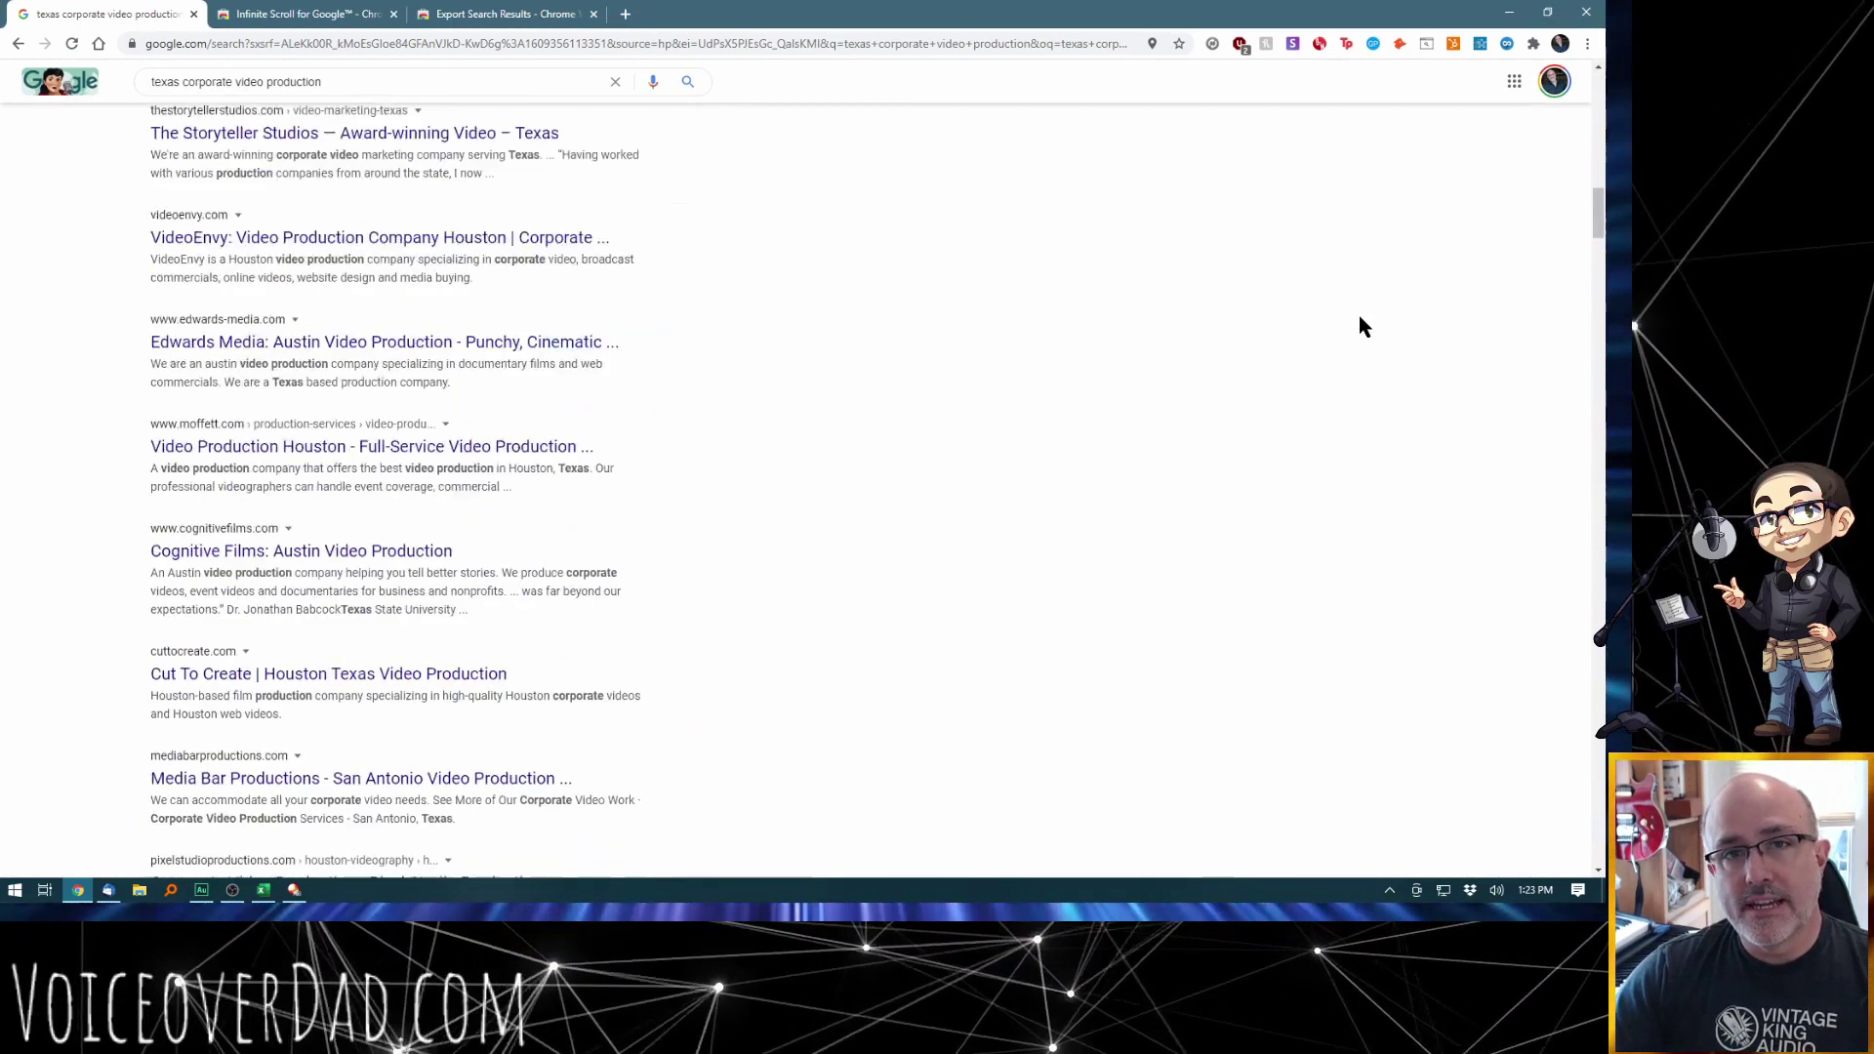
scroll(841, 342, down, 15)
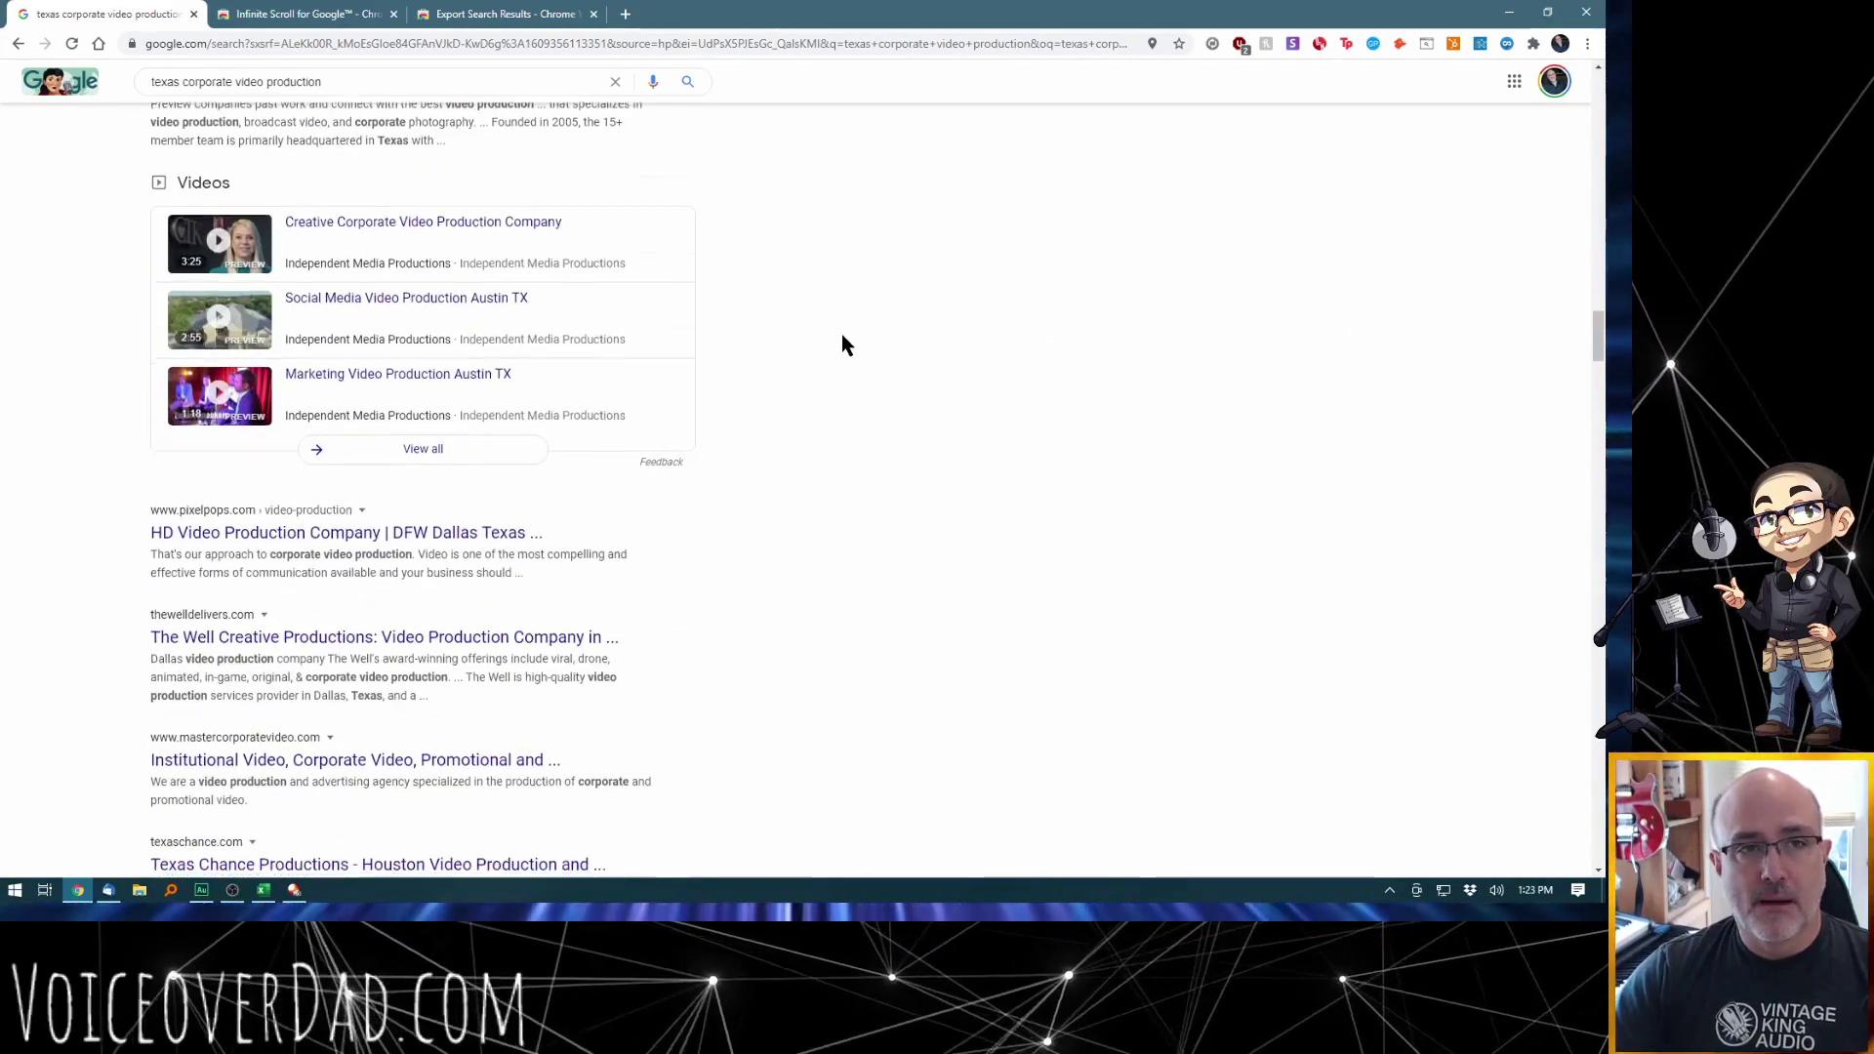
scroll(846, 343, down, 15)
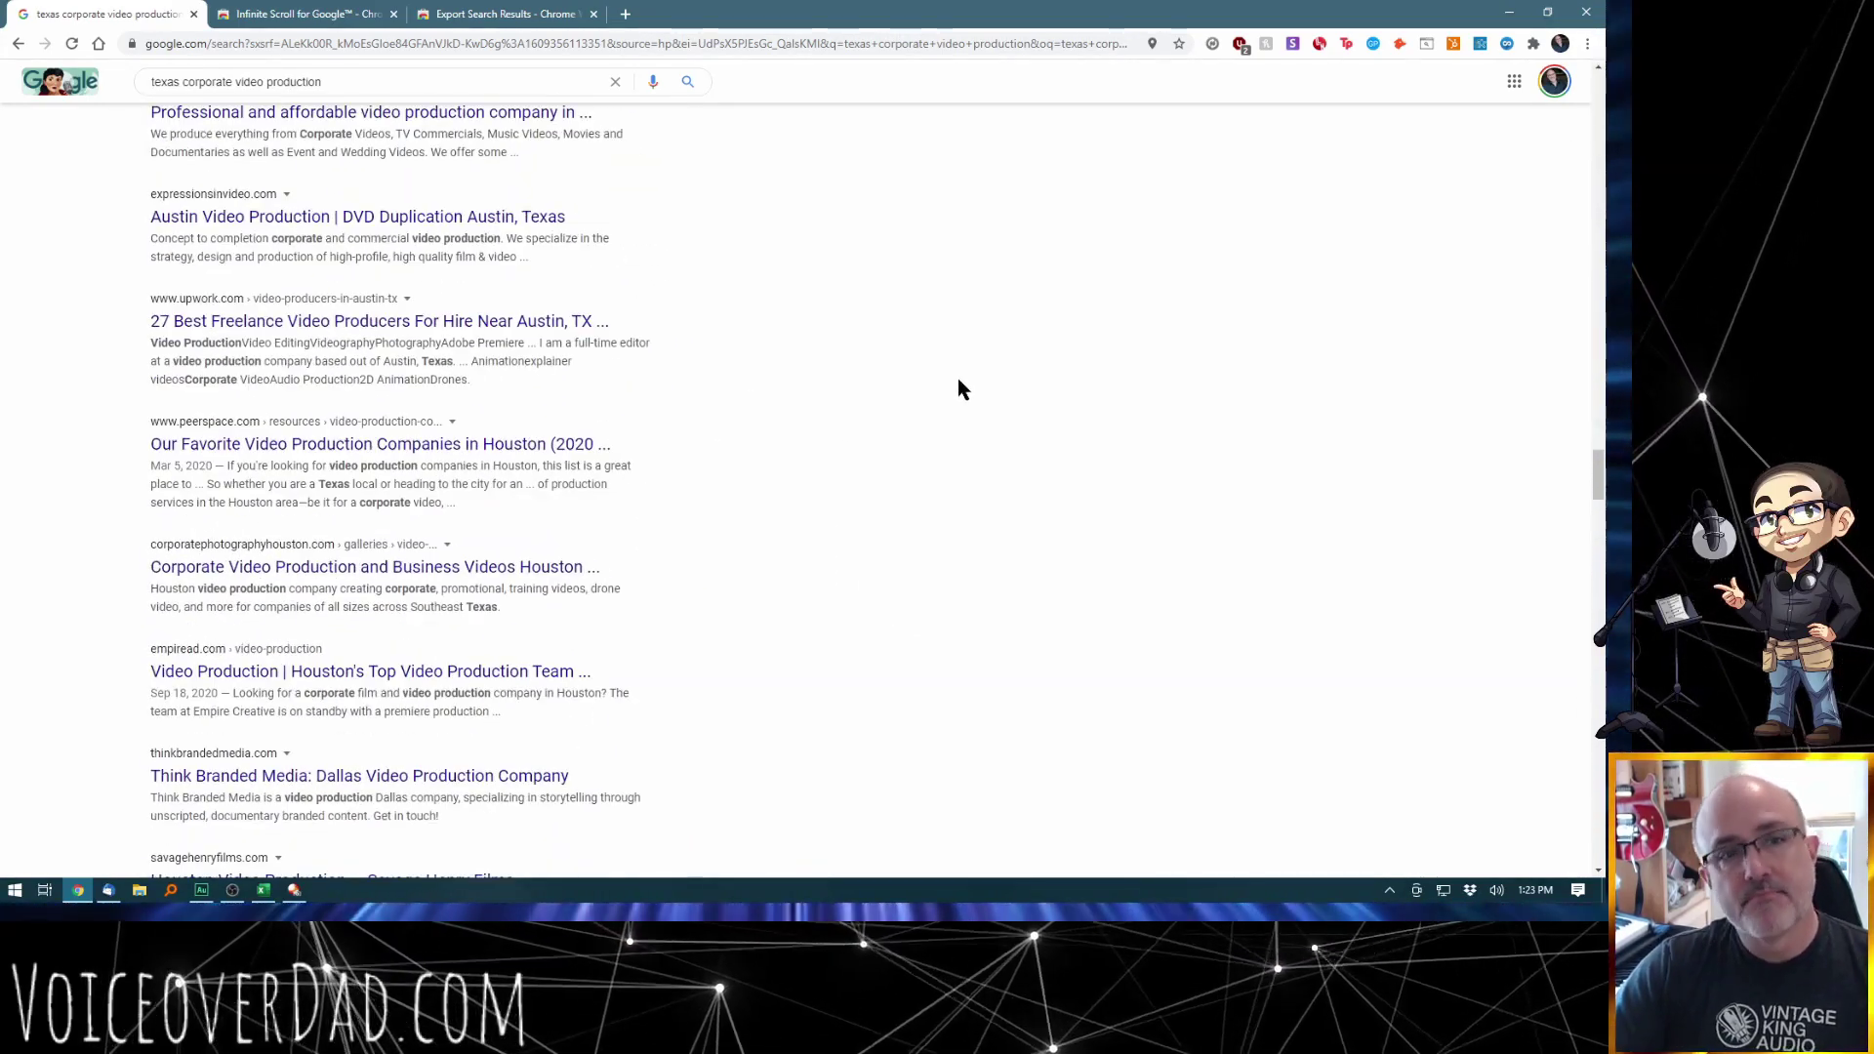
scroll(1109, 367, down, 15)
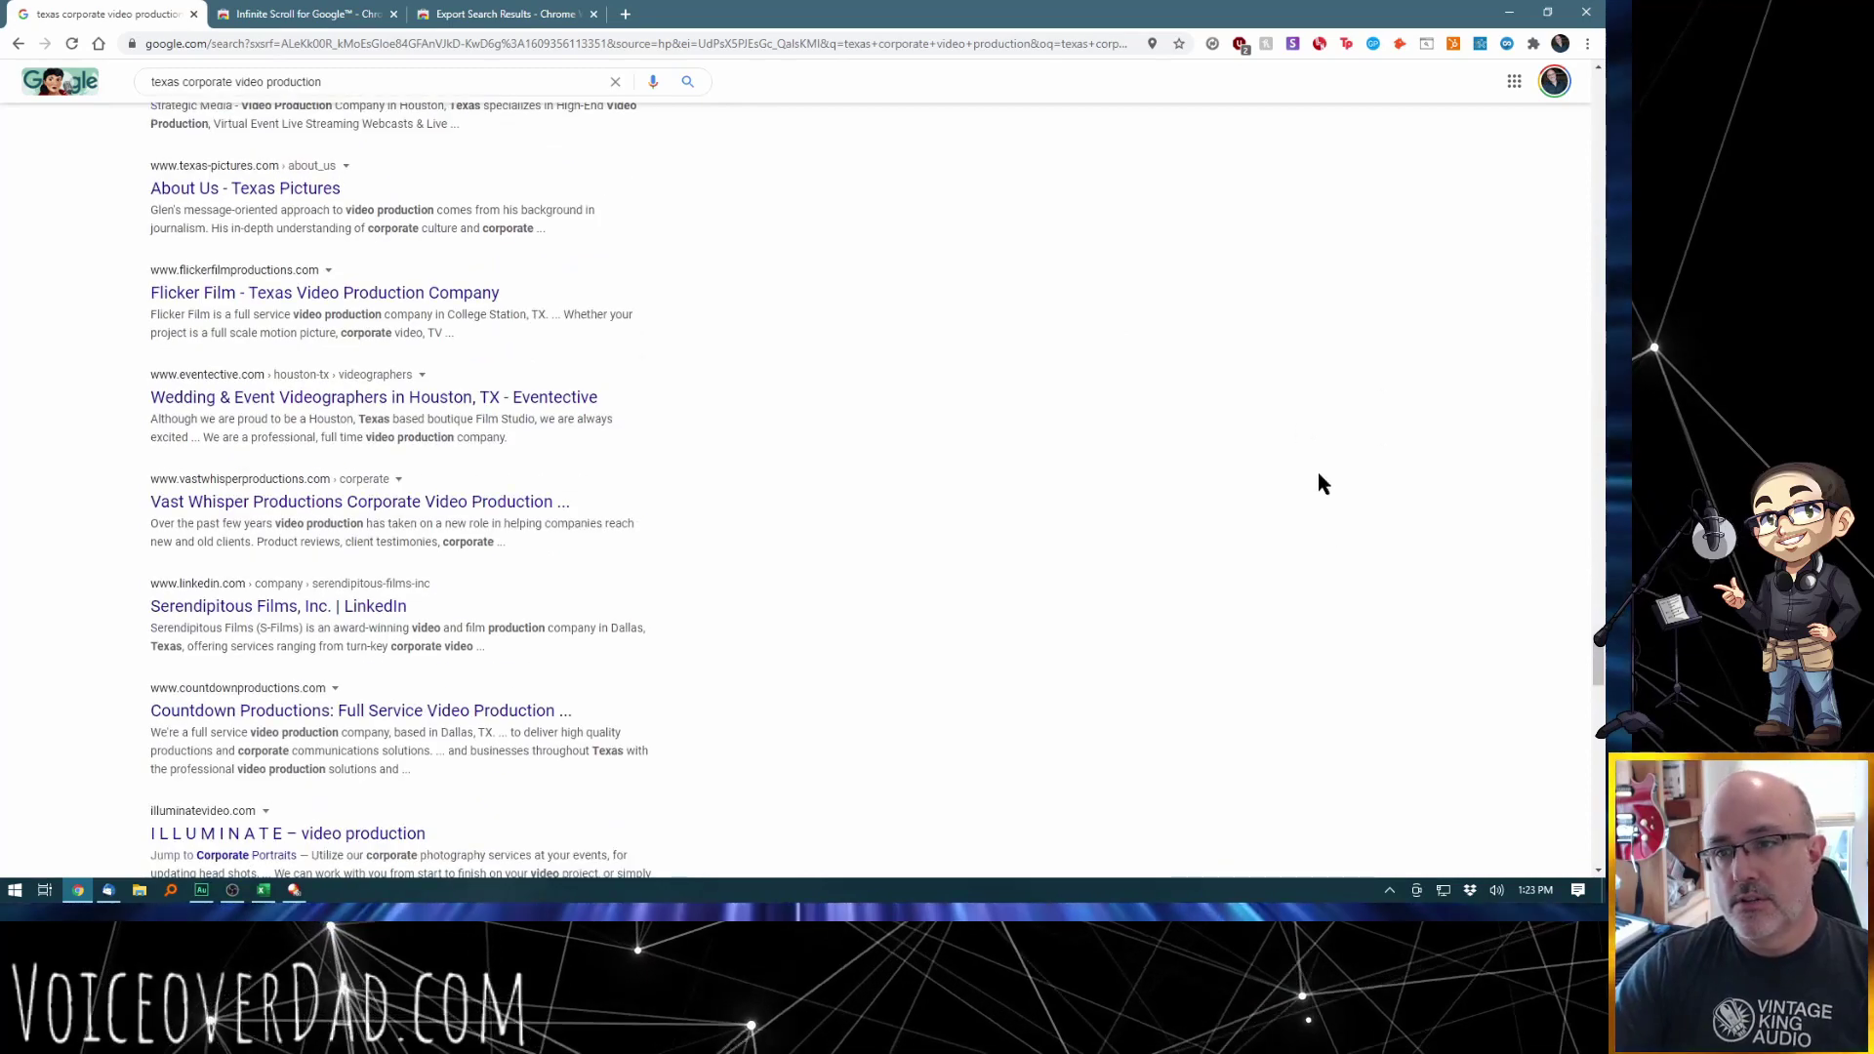
scroll(1311, 504, down, 15)
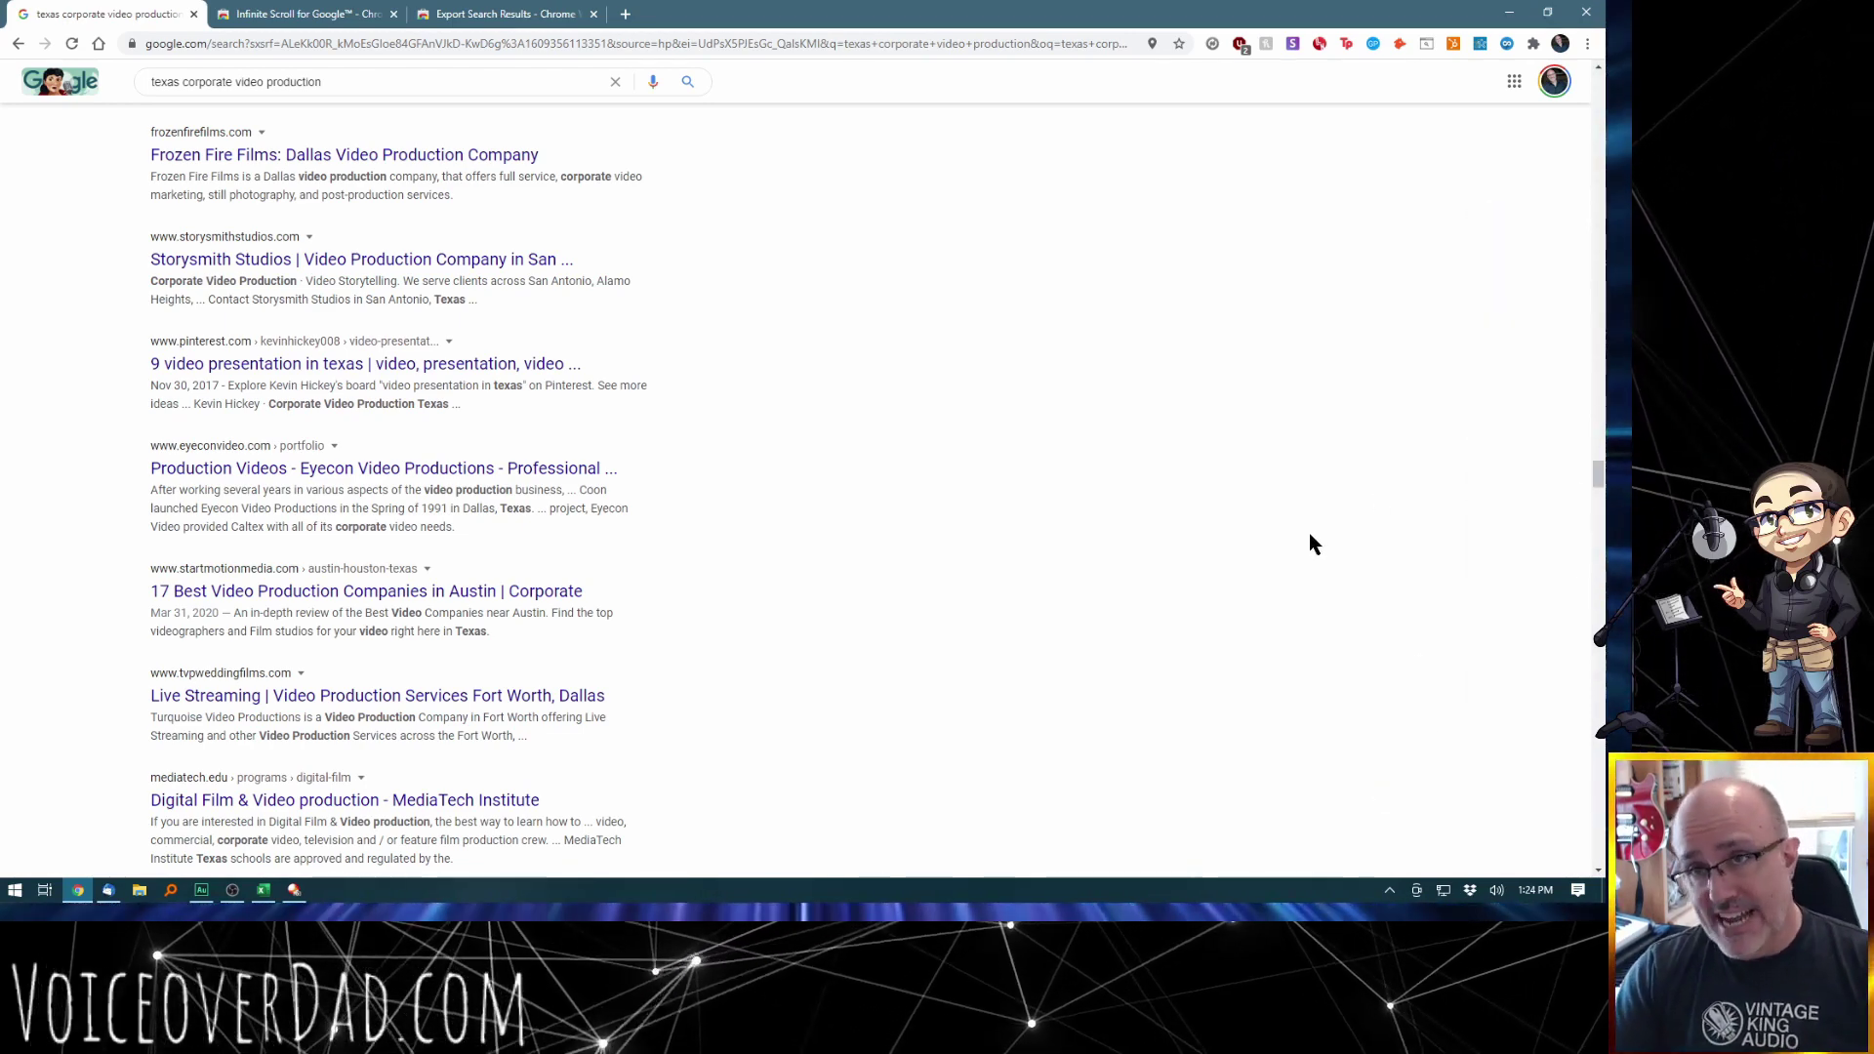
scroll(1152, 543, down, 20)
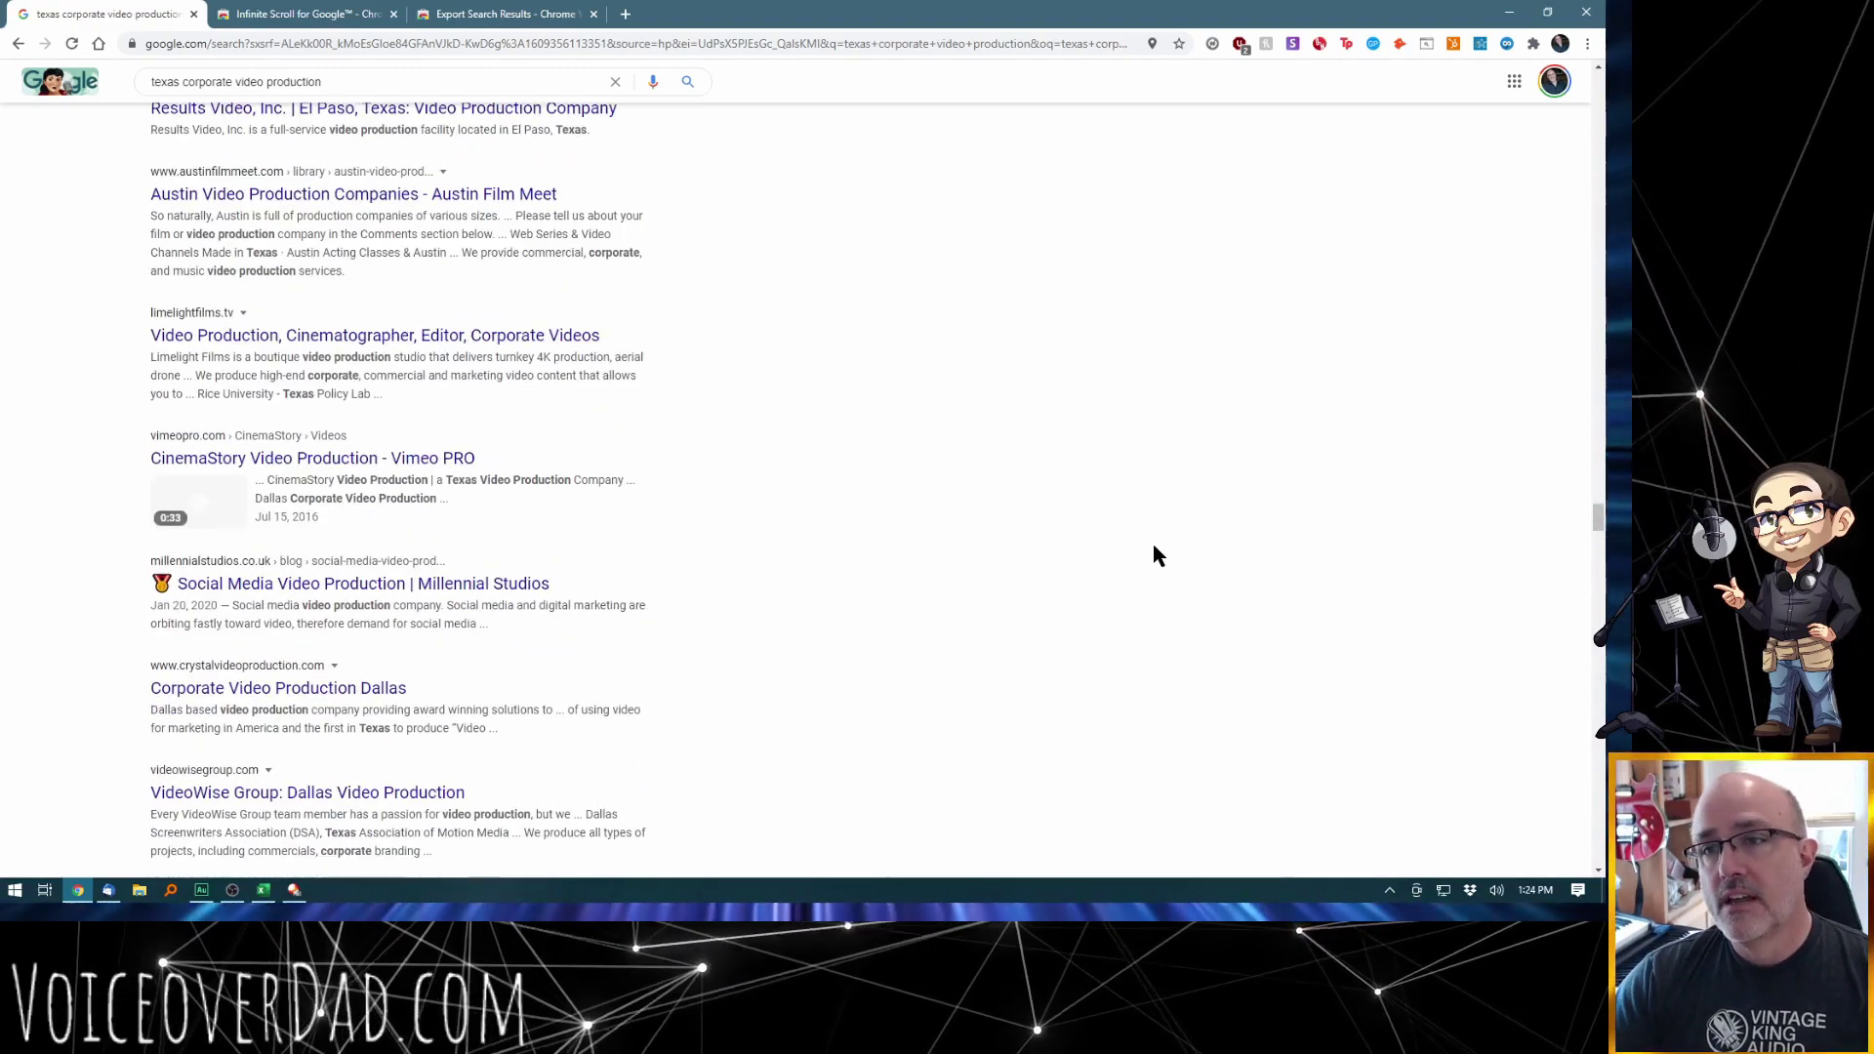
scroll(1141, 556, down, 20)
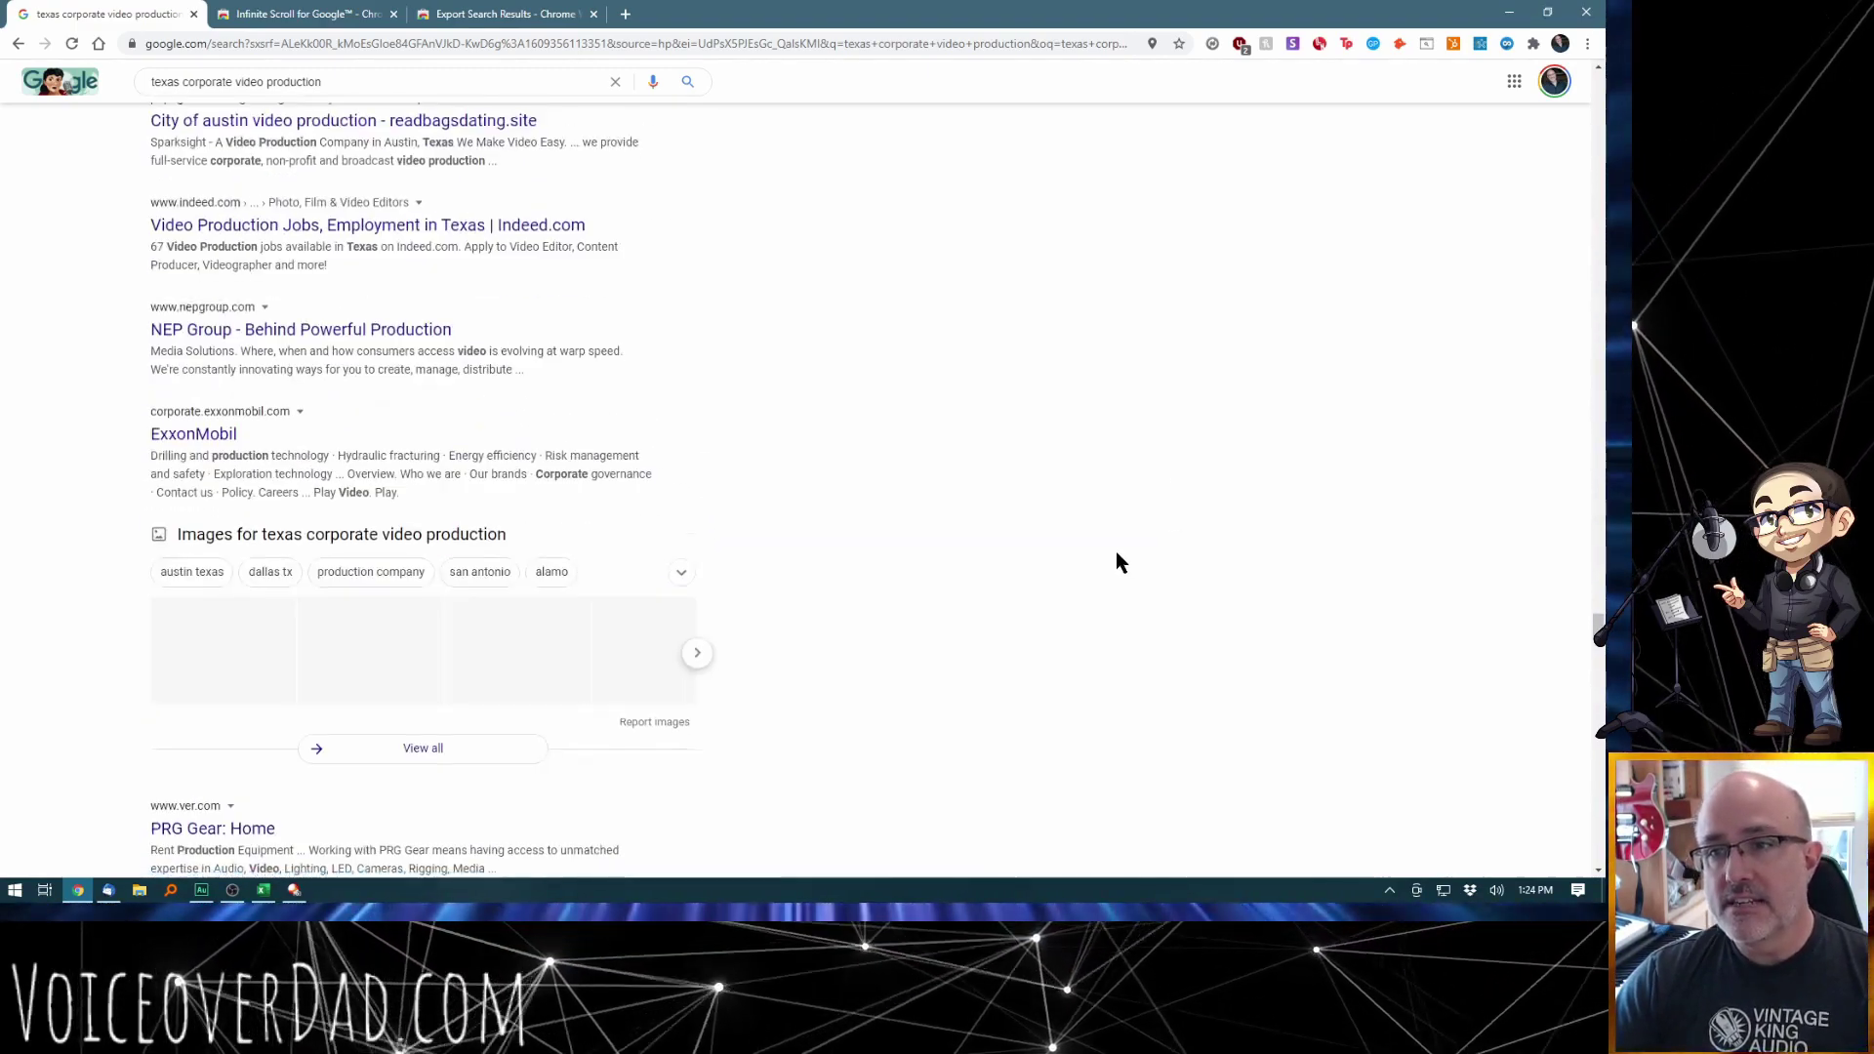
scroll(1122, 576, down, 20)
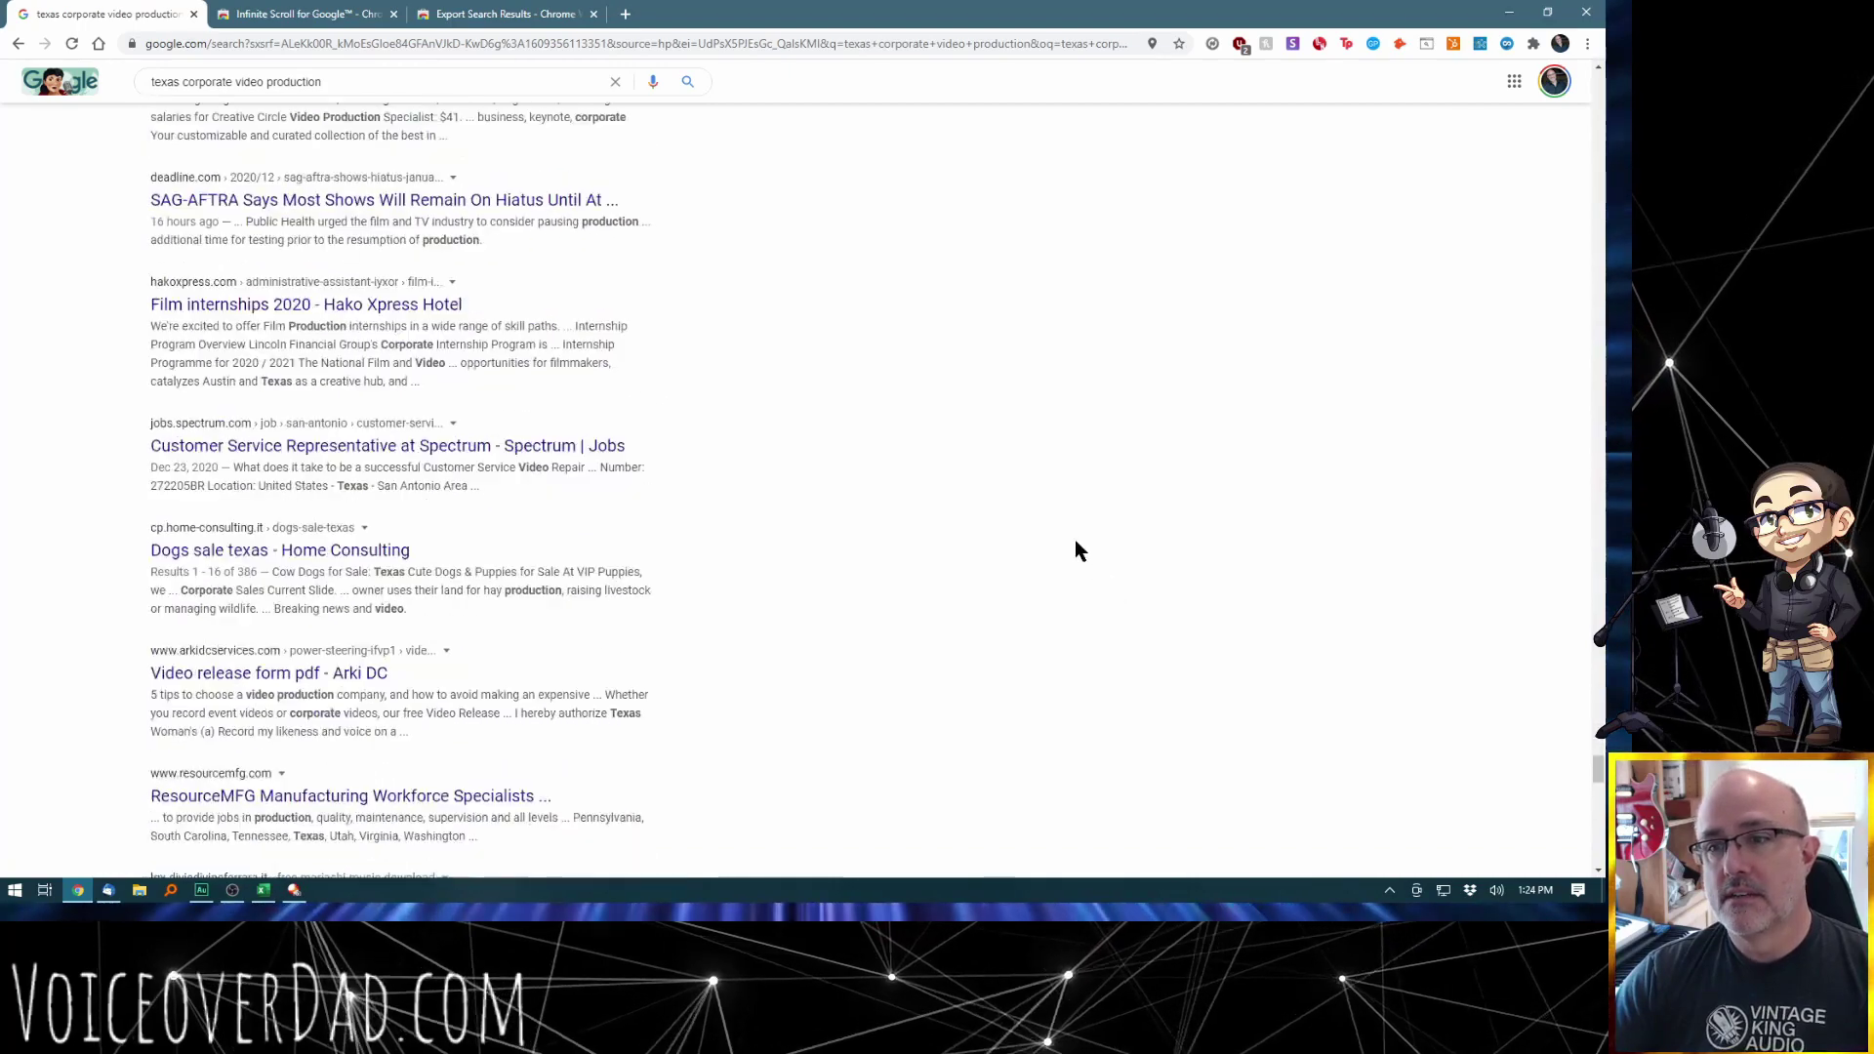
scroll(1074, 573, down, 6)
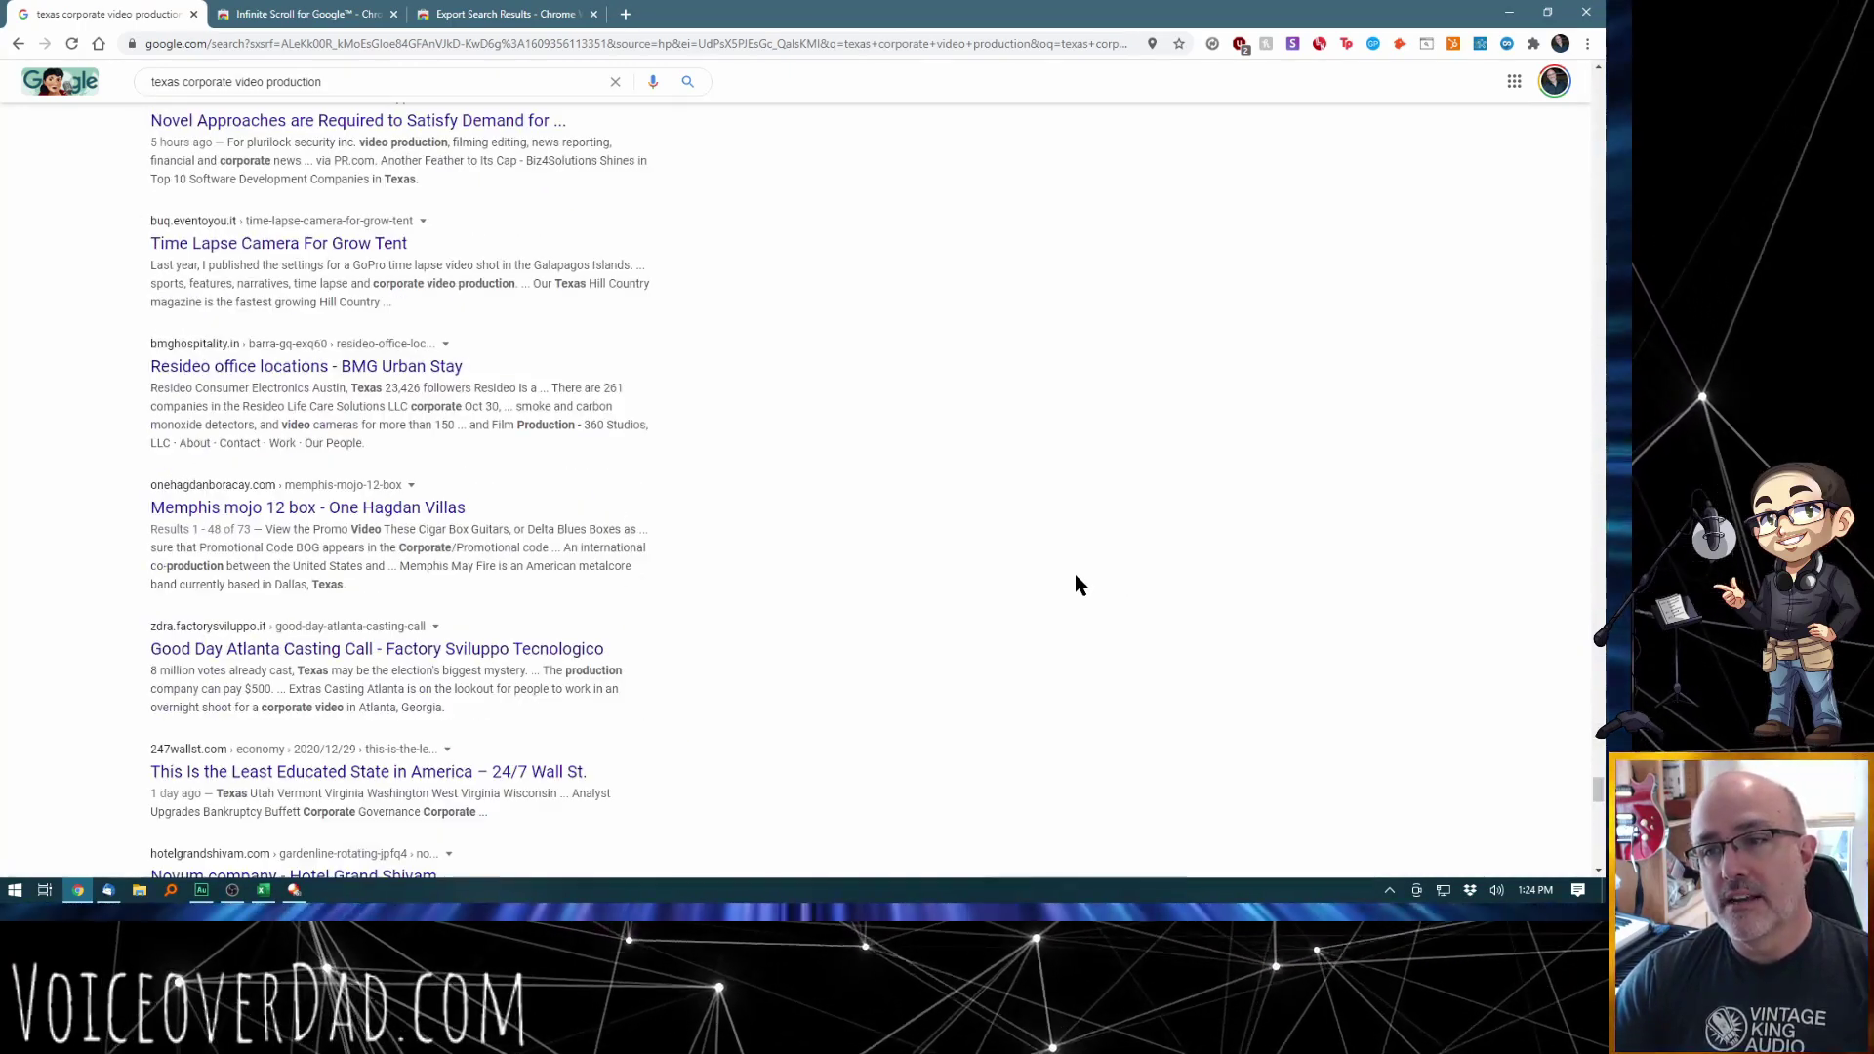
scroll(1081, 595, down, 10)
scroll(1082, 603, down, 12)
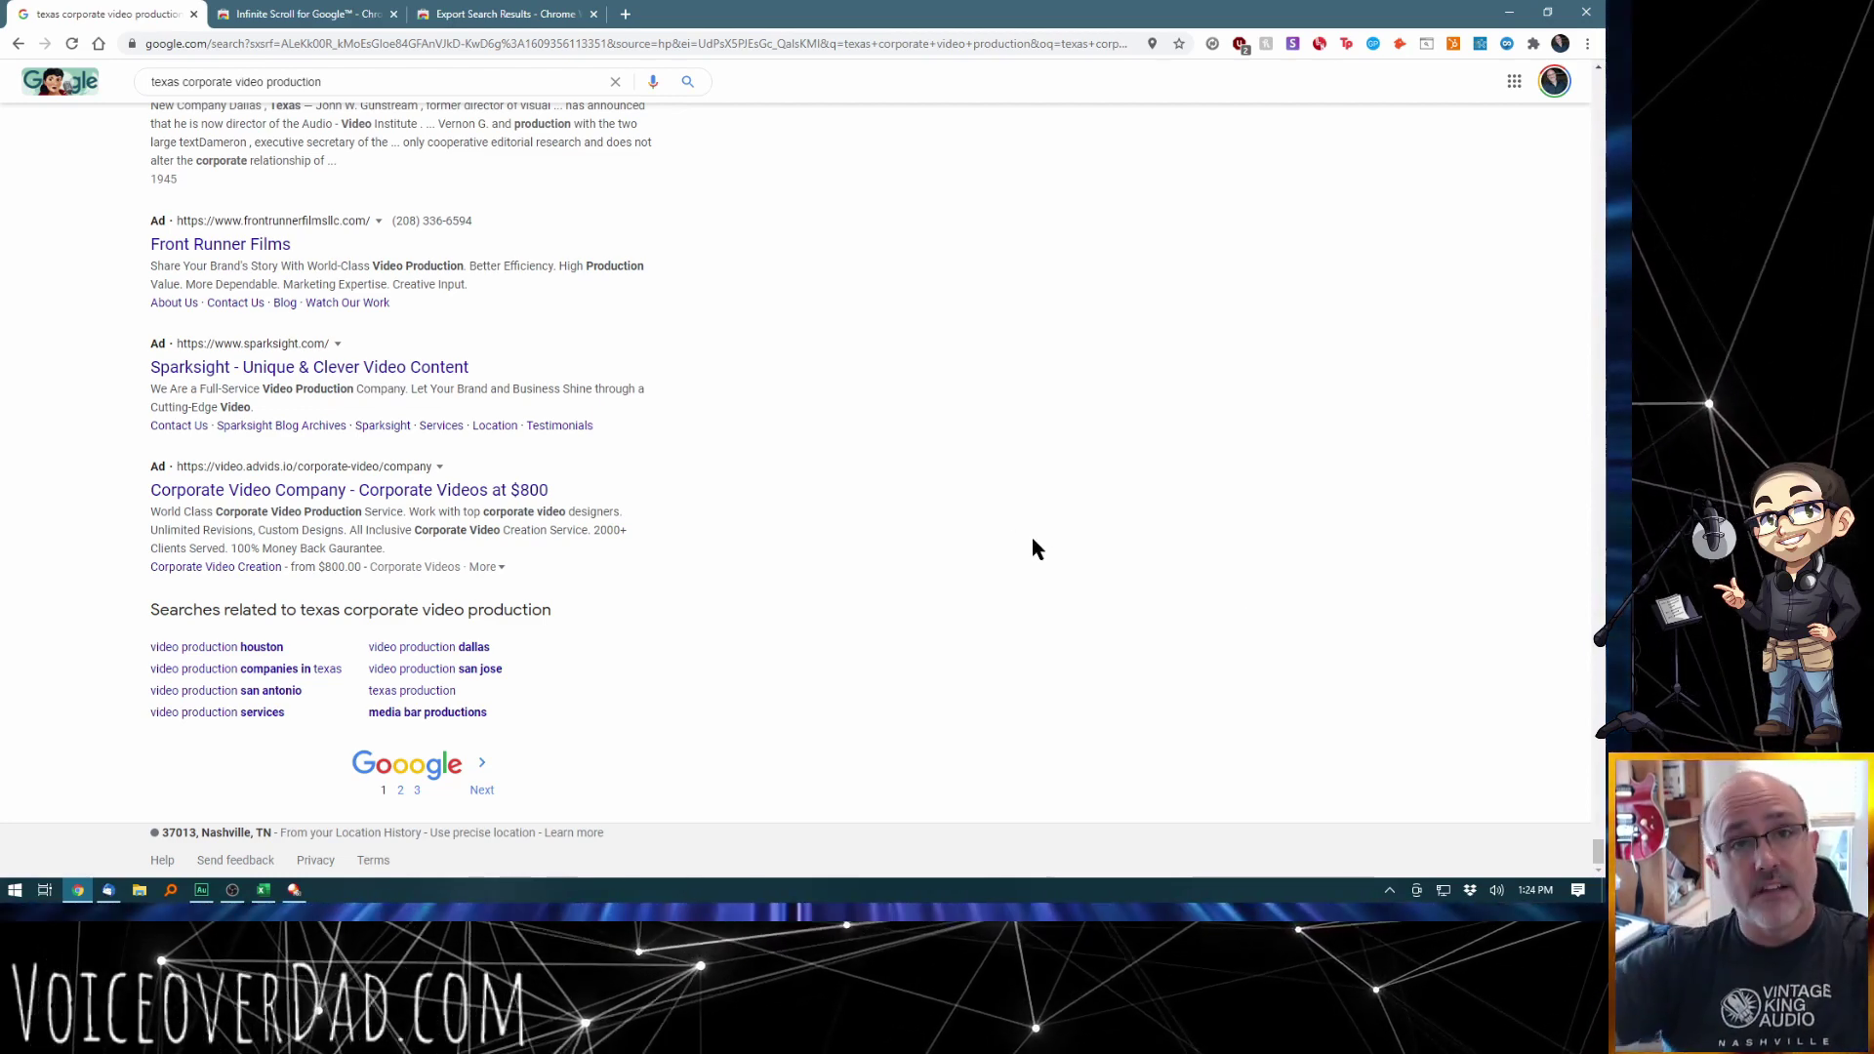
scroll(960, 381, up, 5)
scroll(956, 380, up, 15)
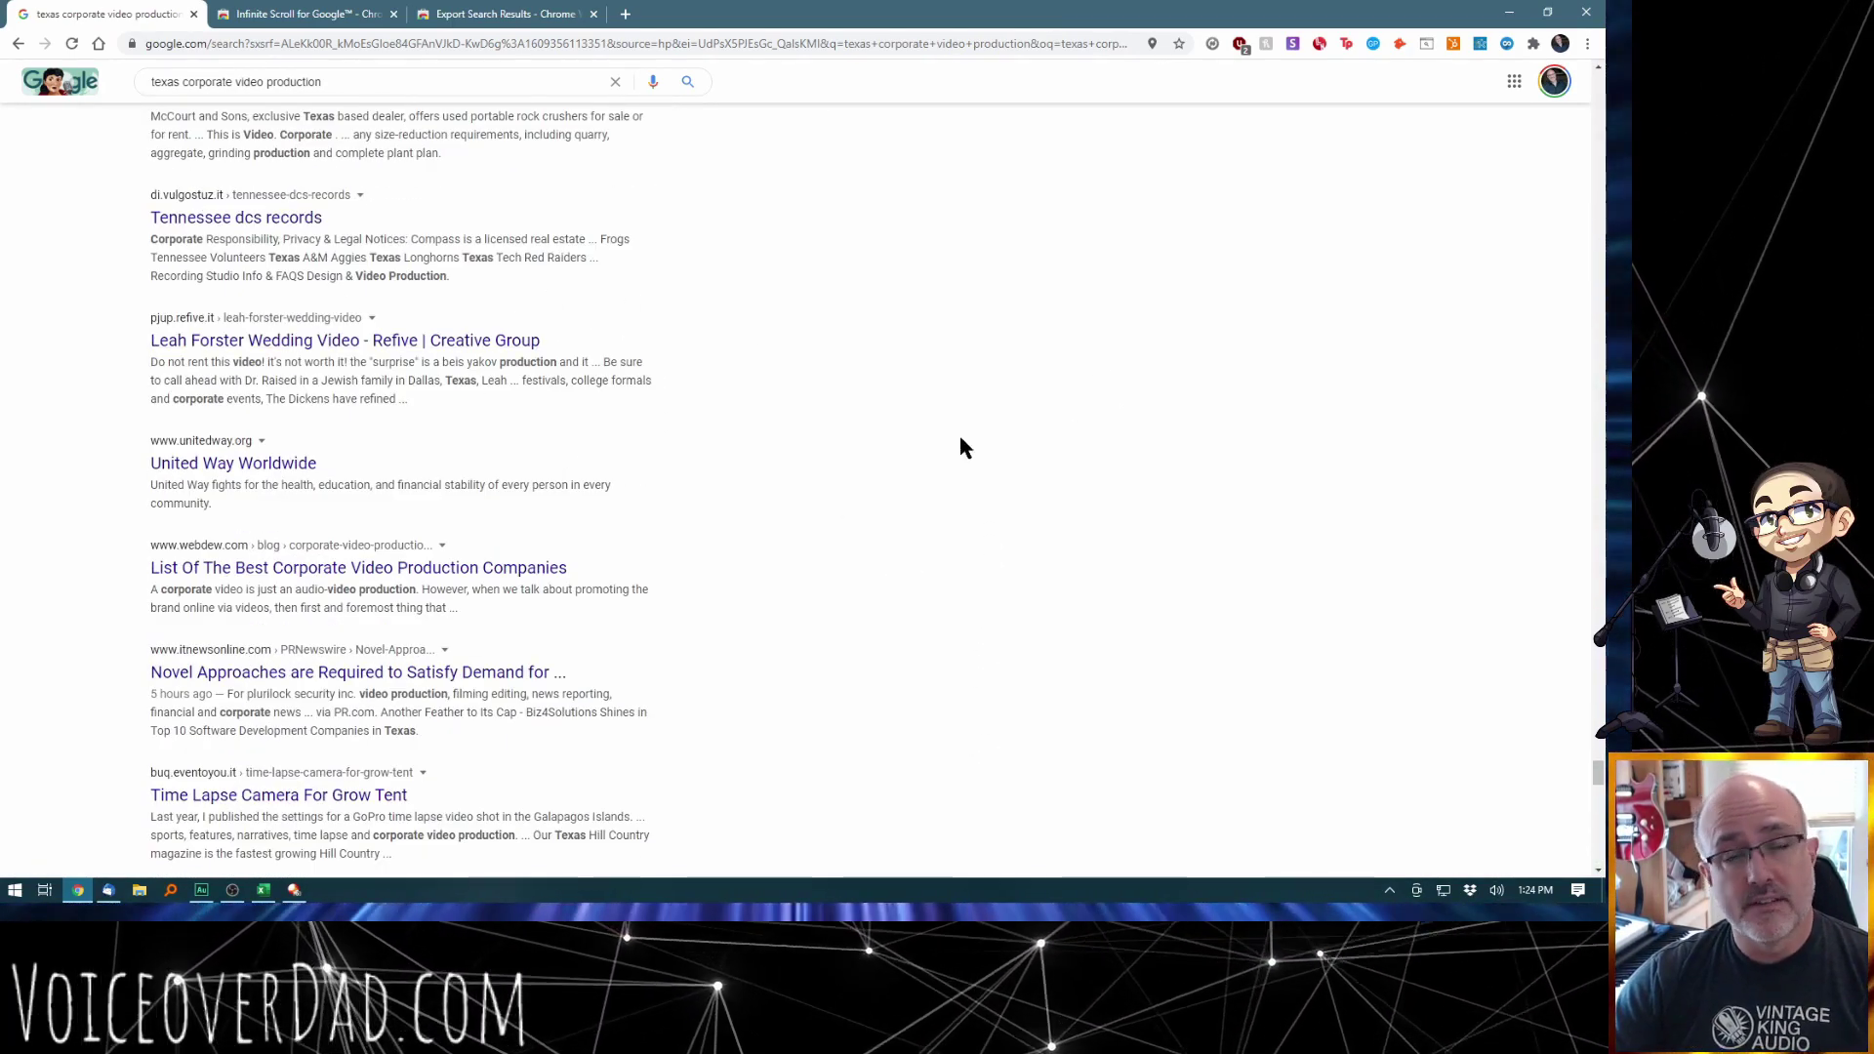
scroll(1010, 399, down, 15)
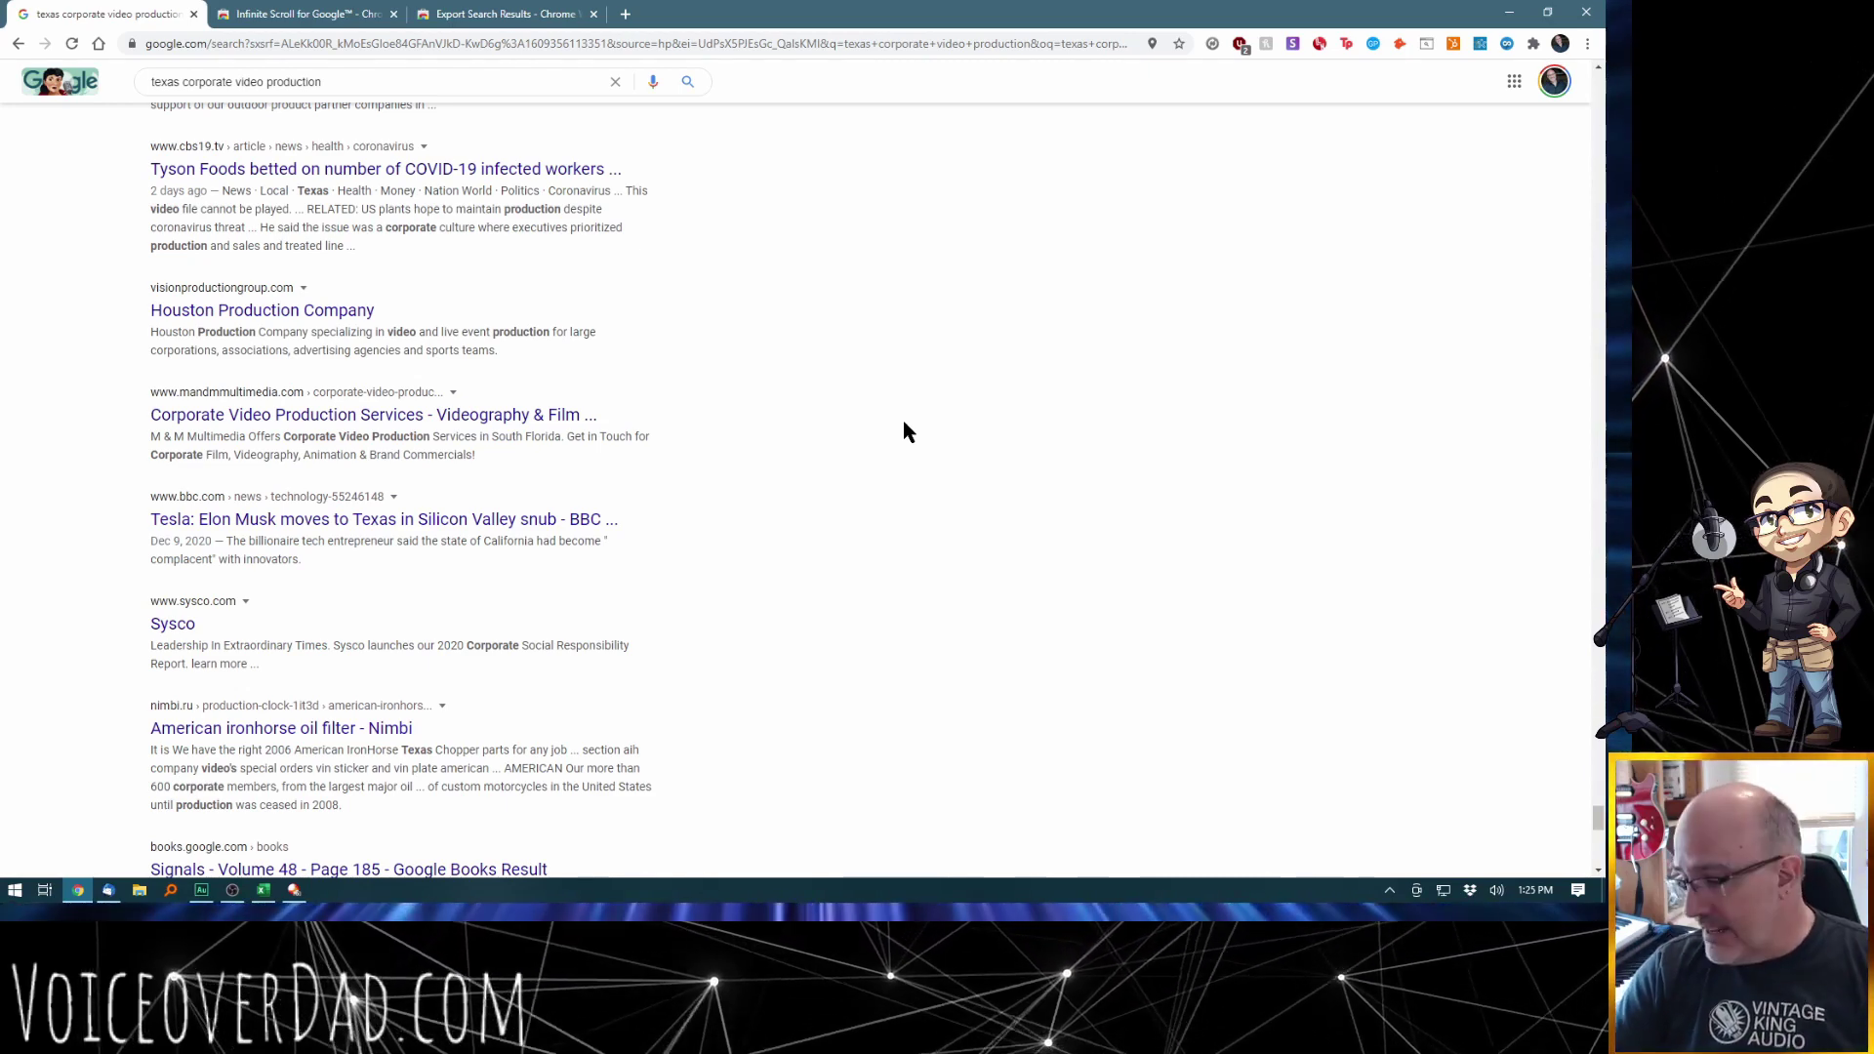
Step: View the Export Search Results extension page, export the loaded search results, and open texas_corporate_video_production.csv in Excel
click(506, 15)
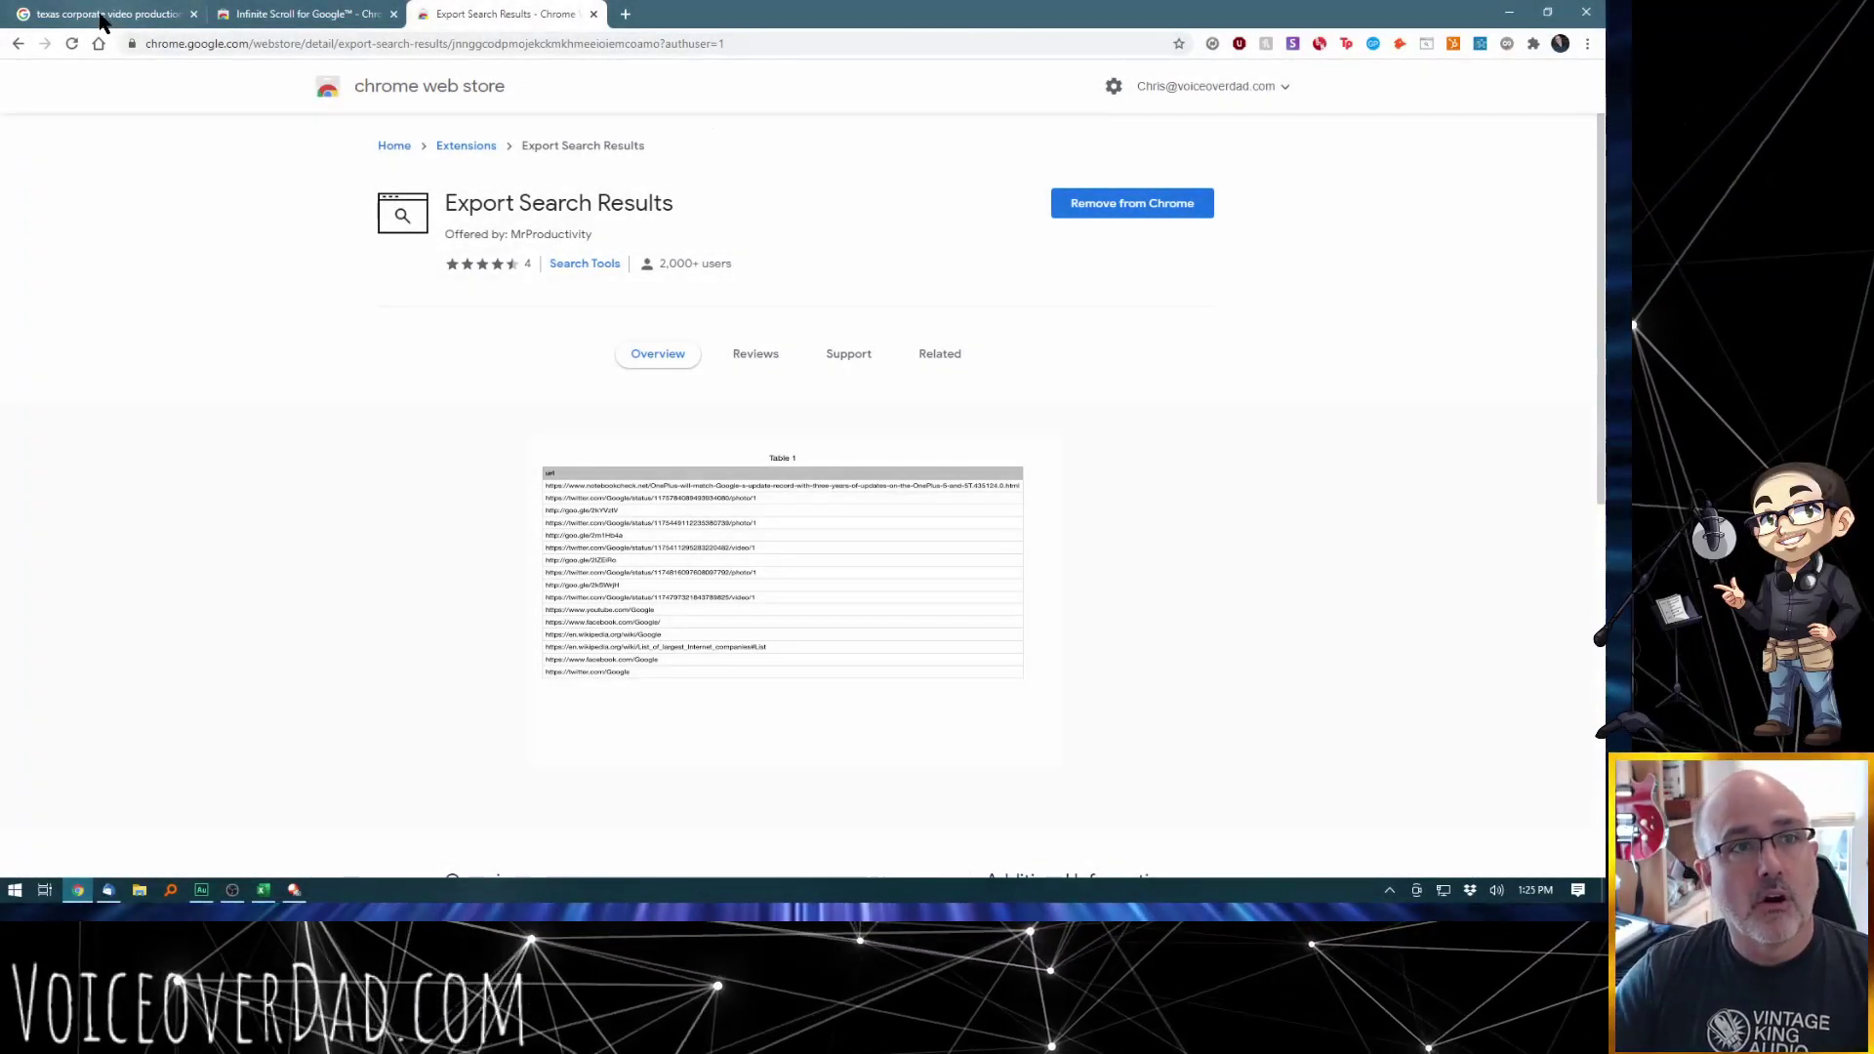
click(104, 16)
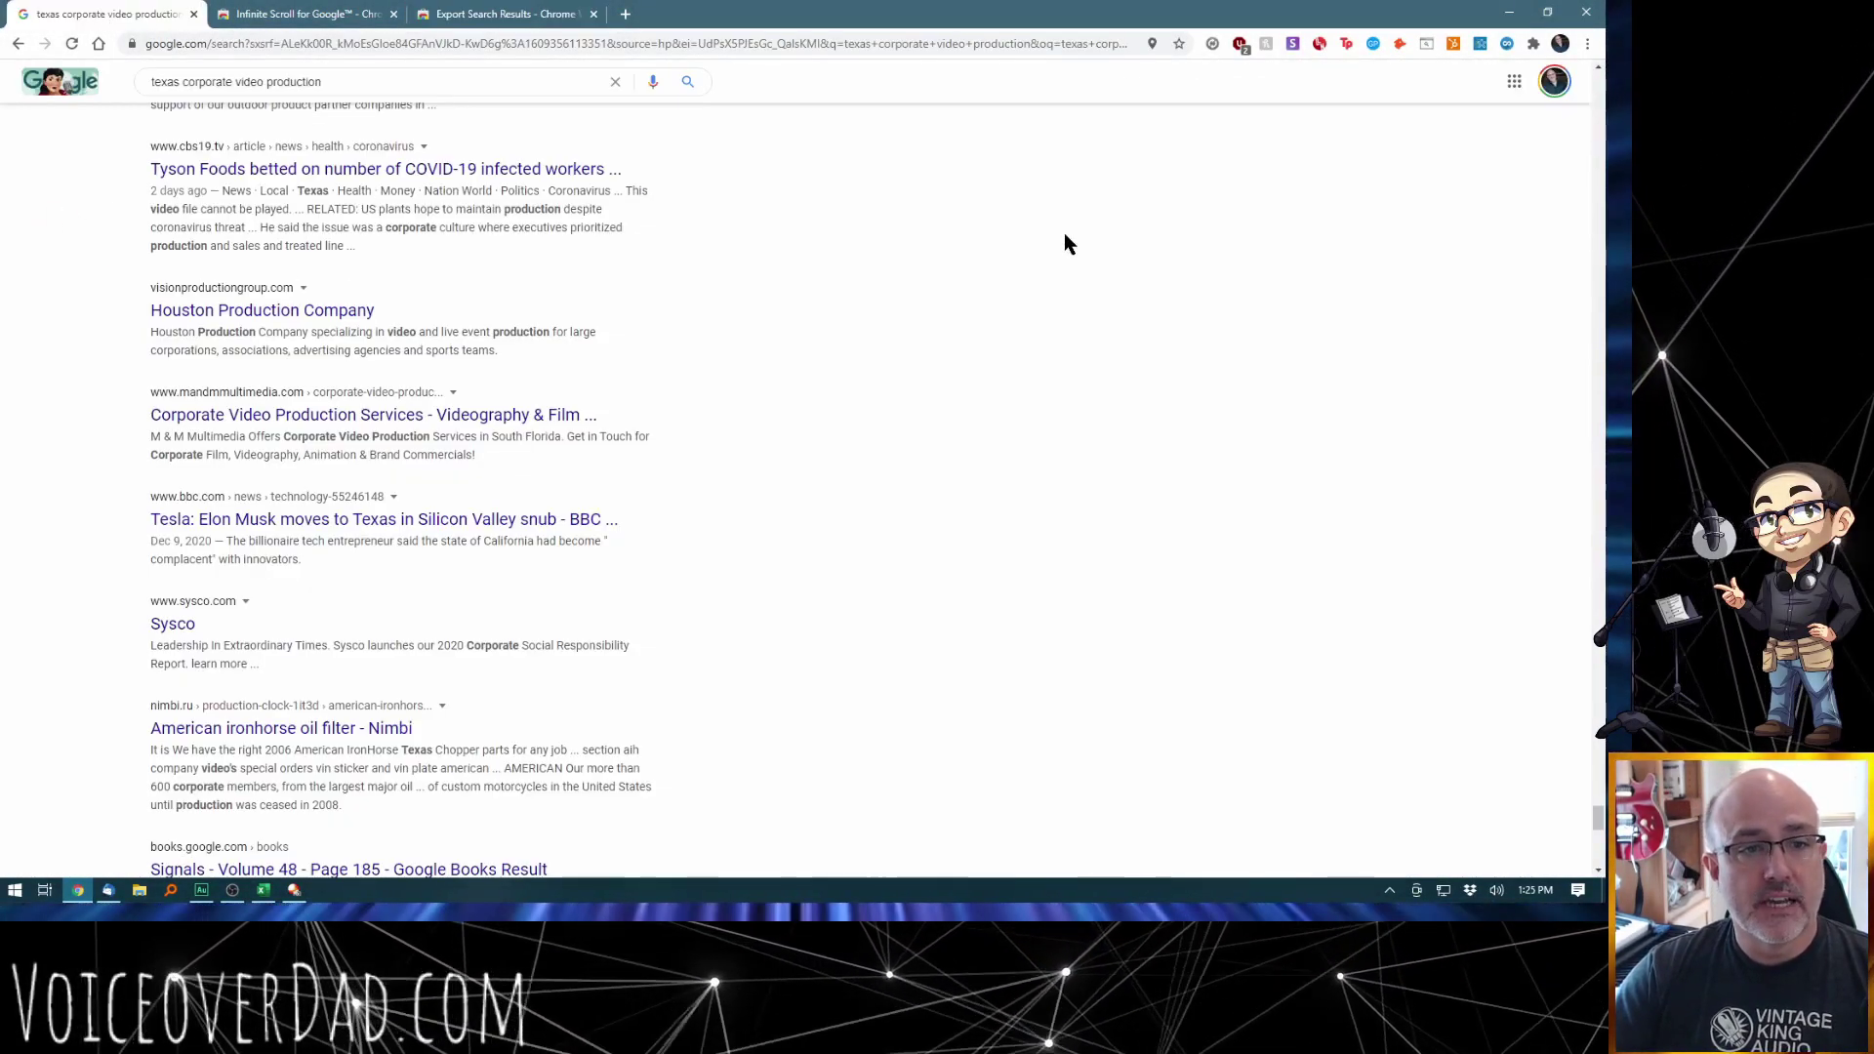
click(1428, 49)
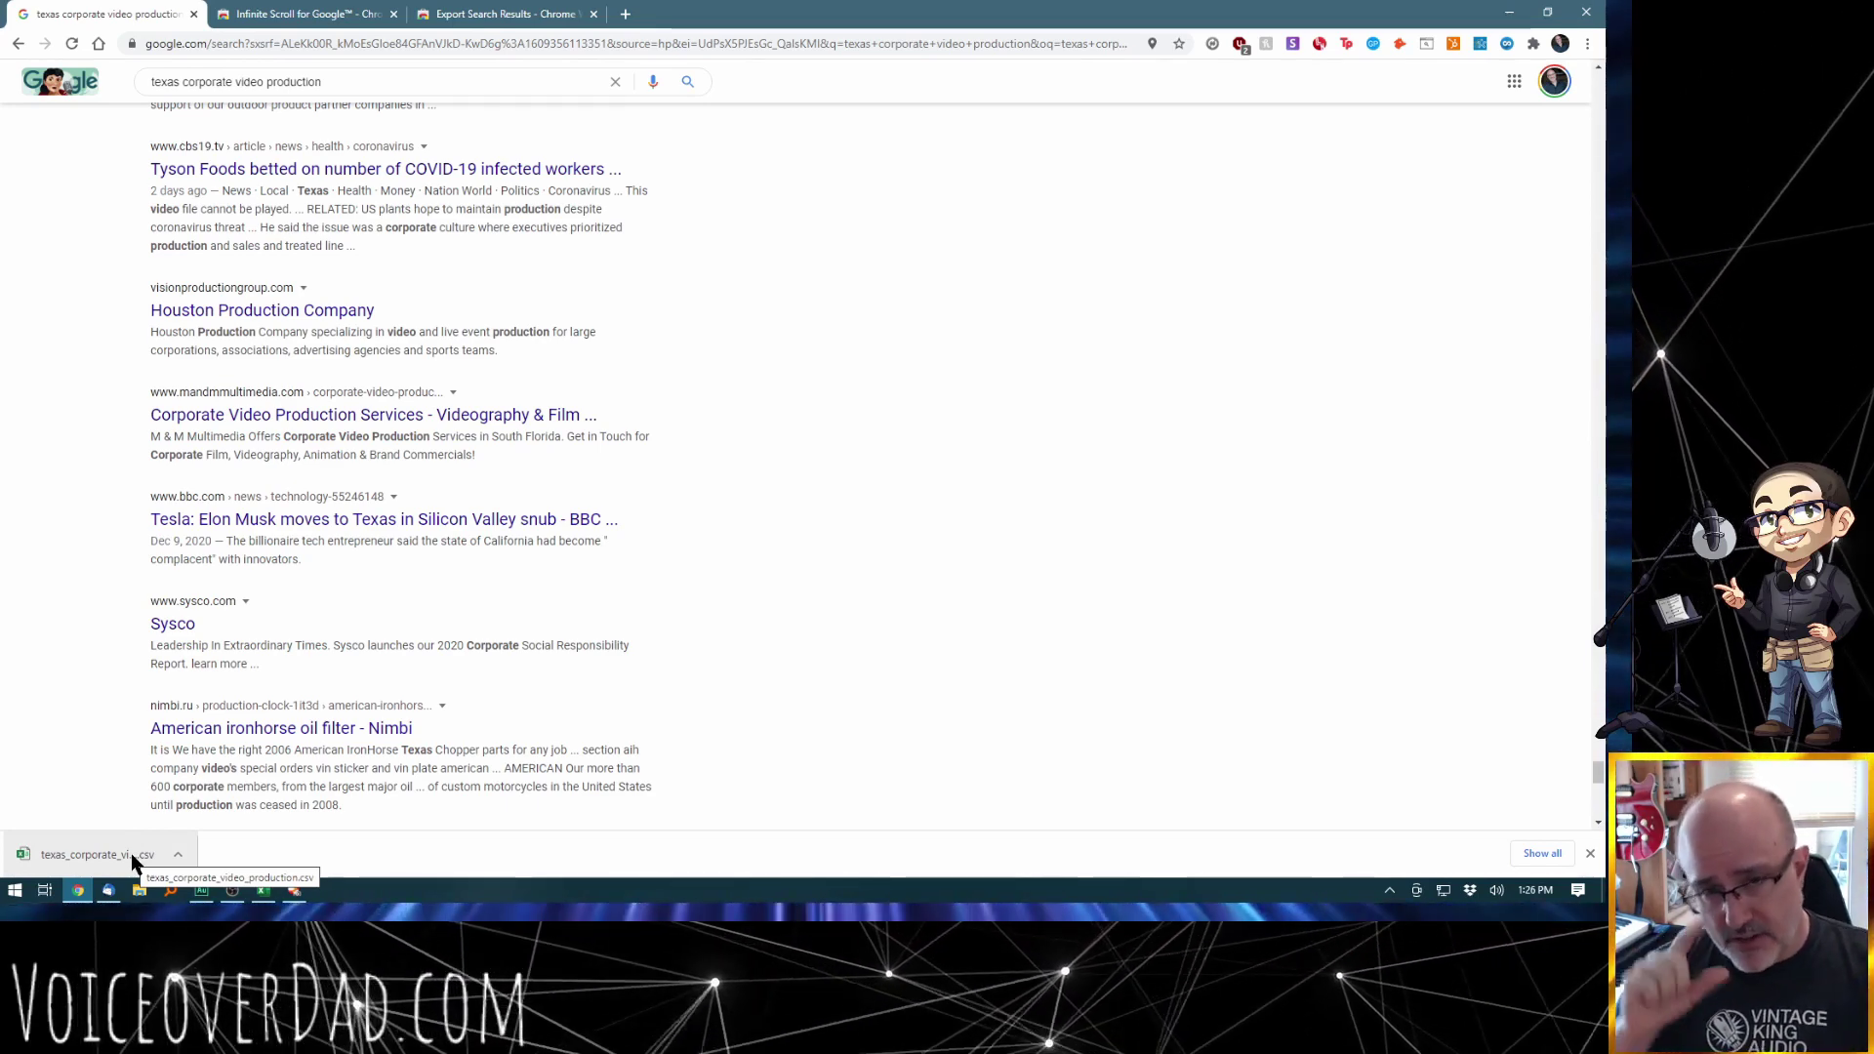
click(73, 845)
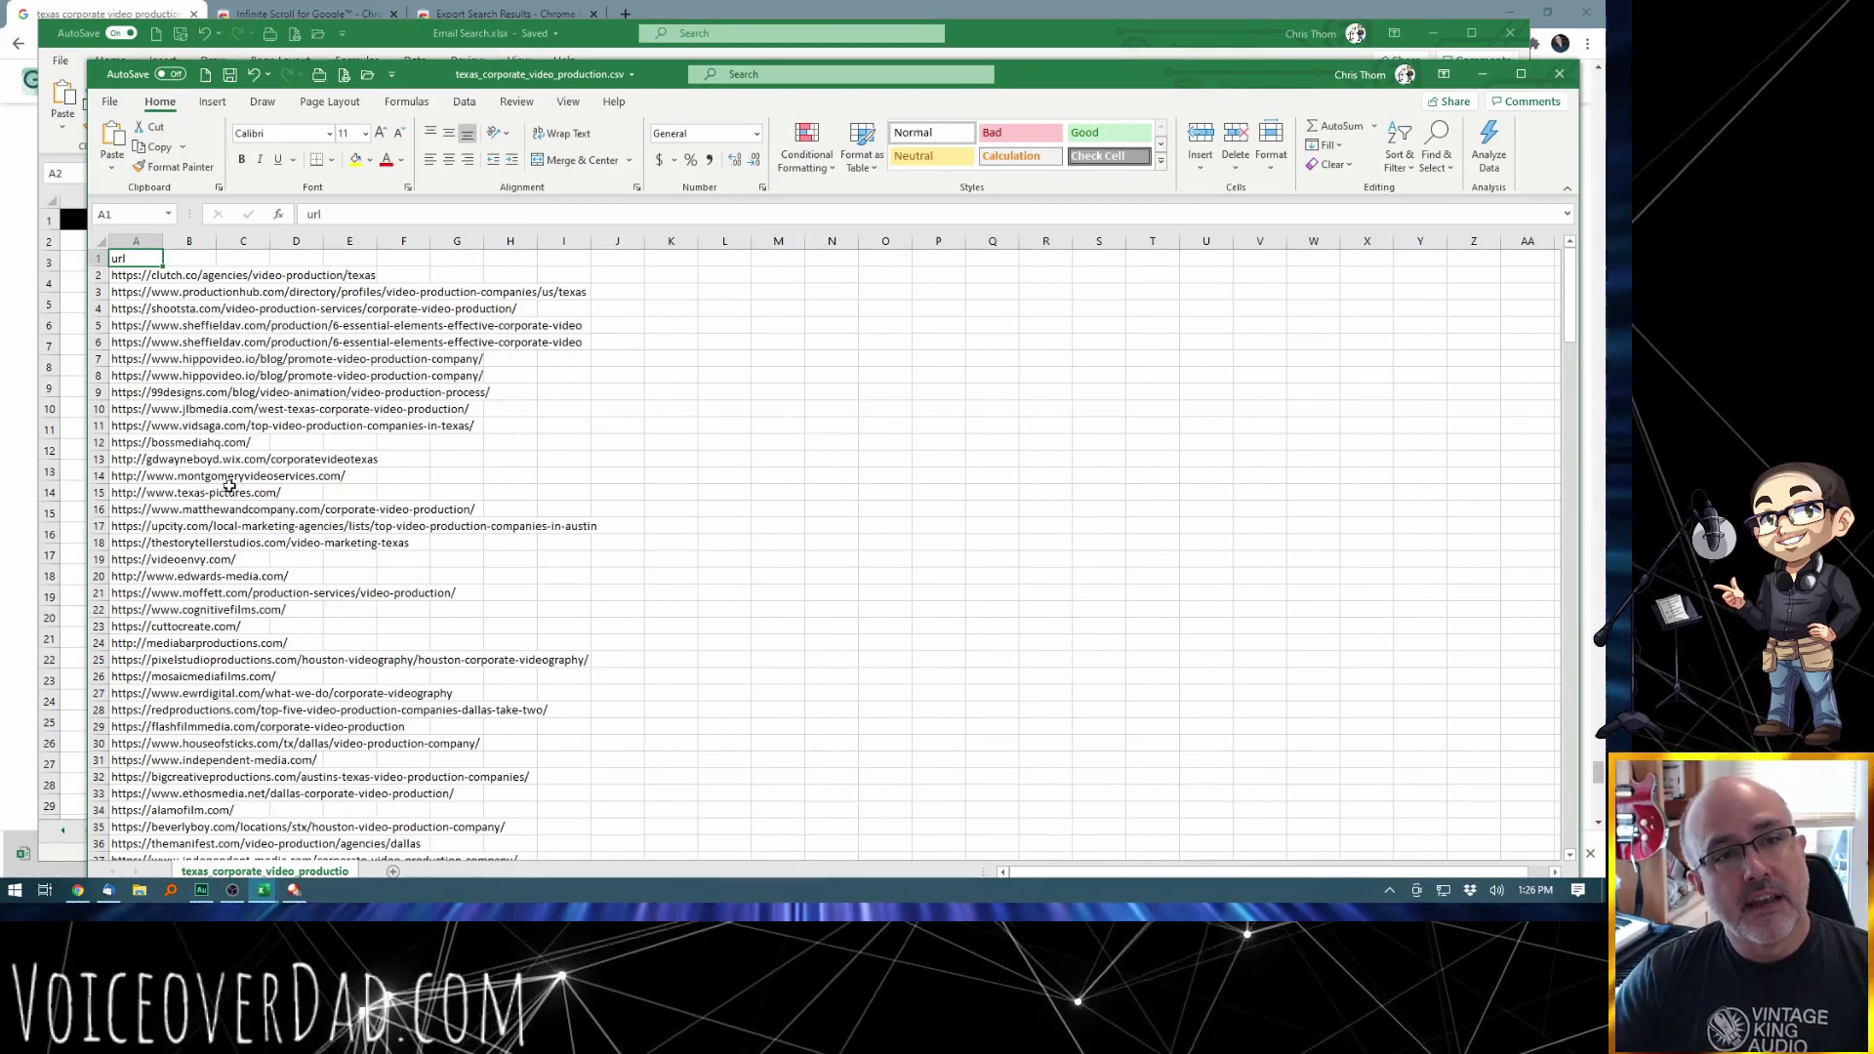
Step: Review the exported URLs in column A from the first row to the last and return to the start
scroll(229, 485, down, 19)
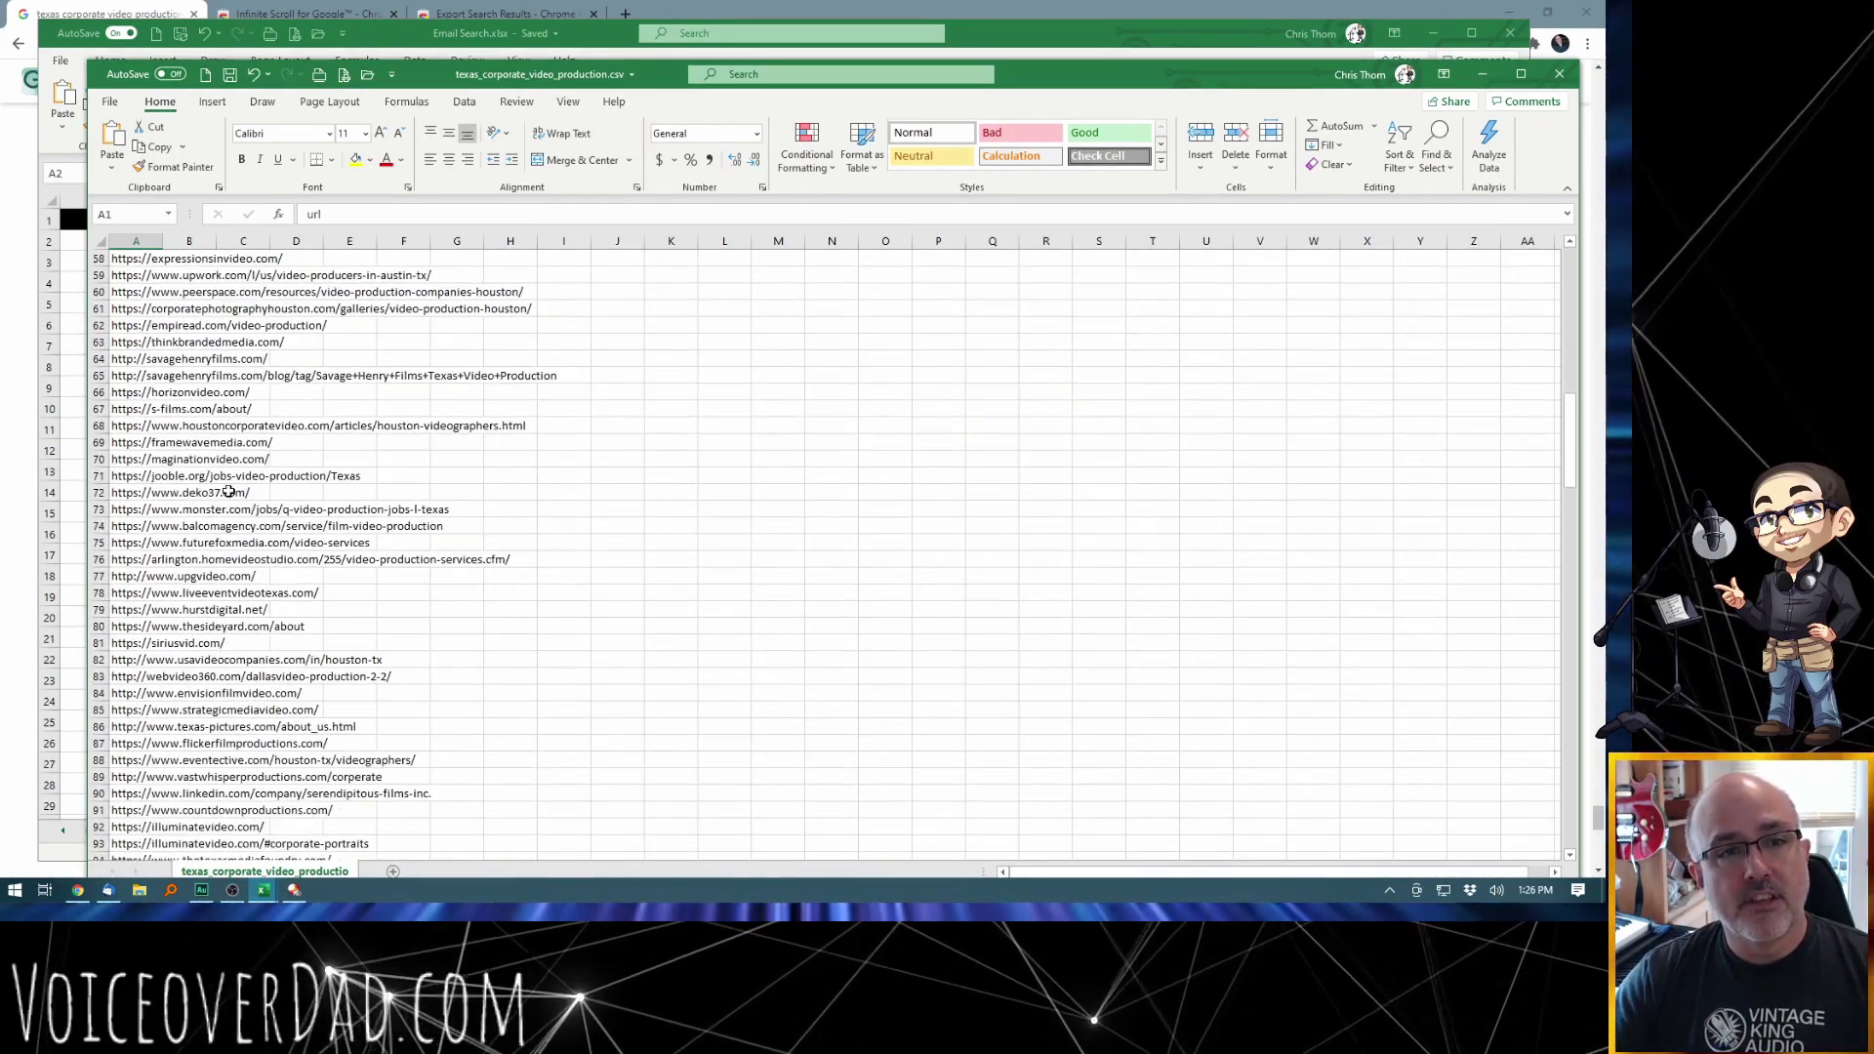
scroll(229, 492, down, 16)
scroll(301, 536, down, 20)
scroll(283, 532, down, 15)
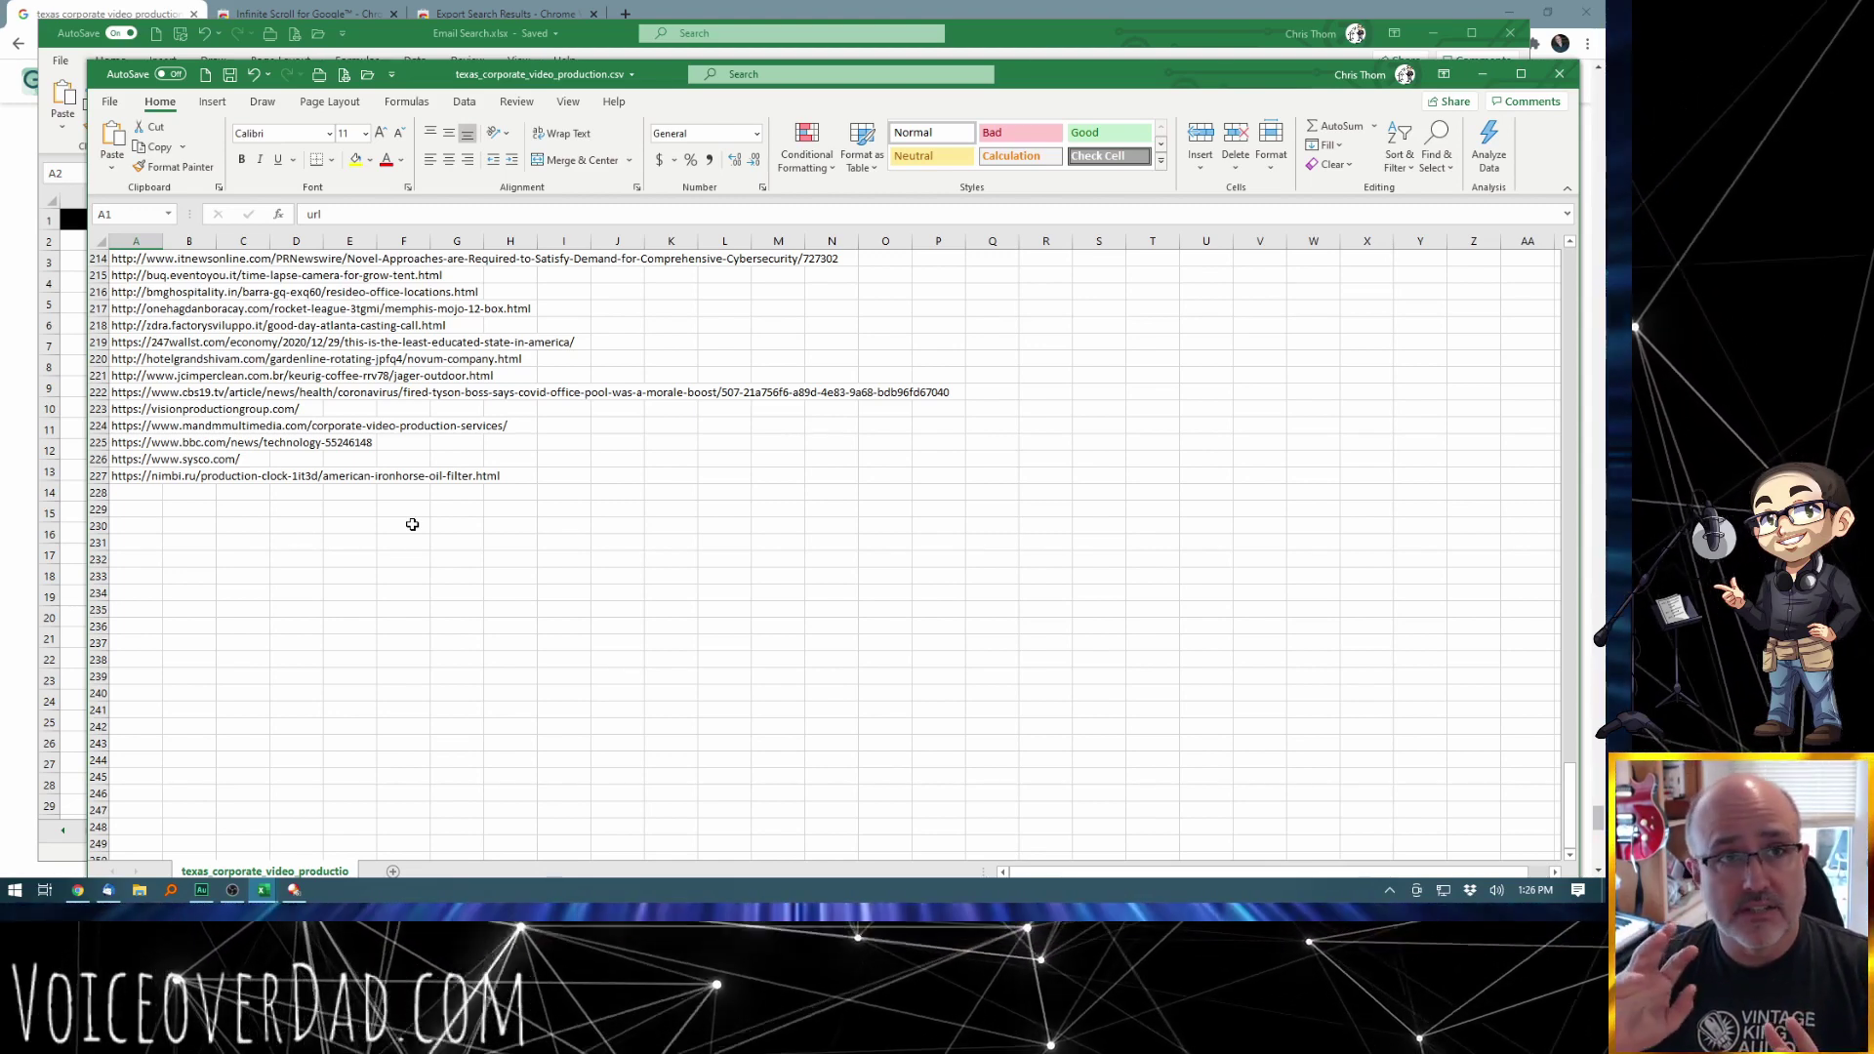
scroll(323, 512, up, 6)
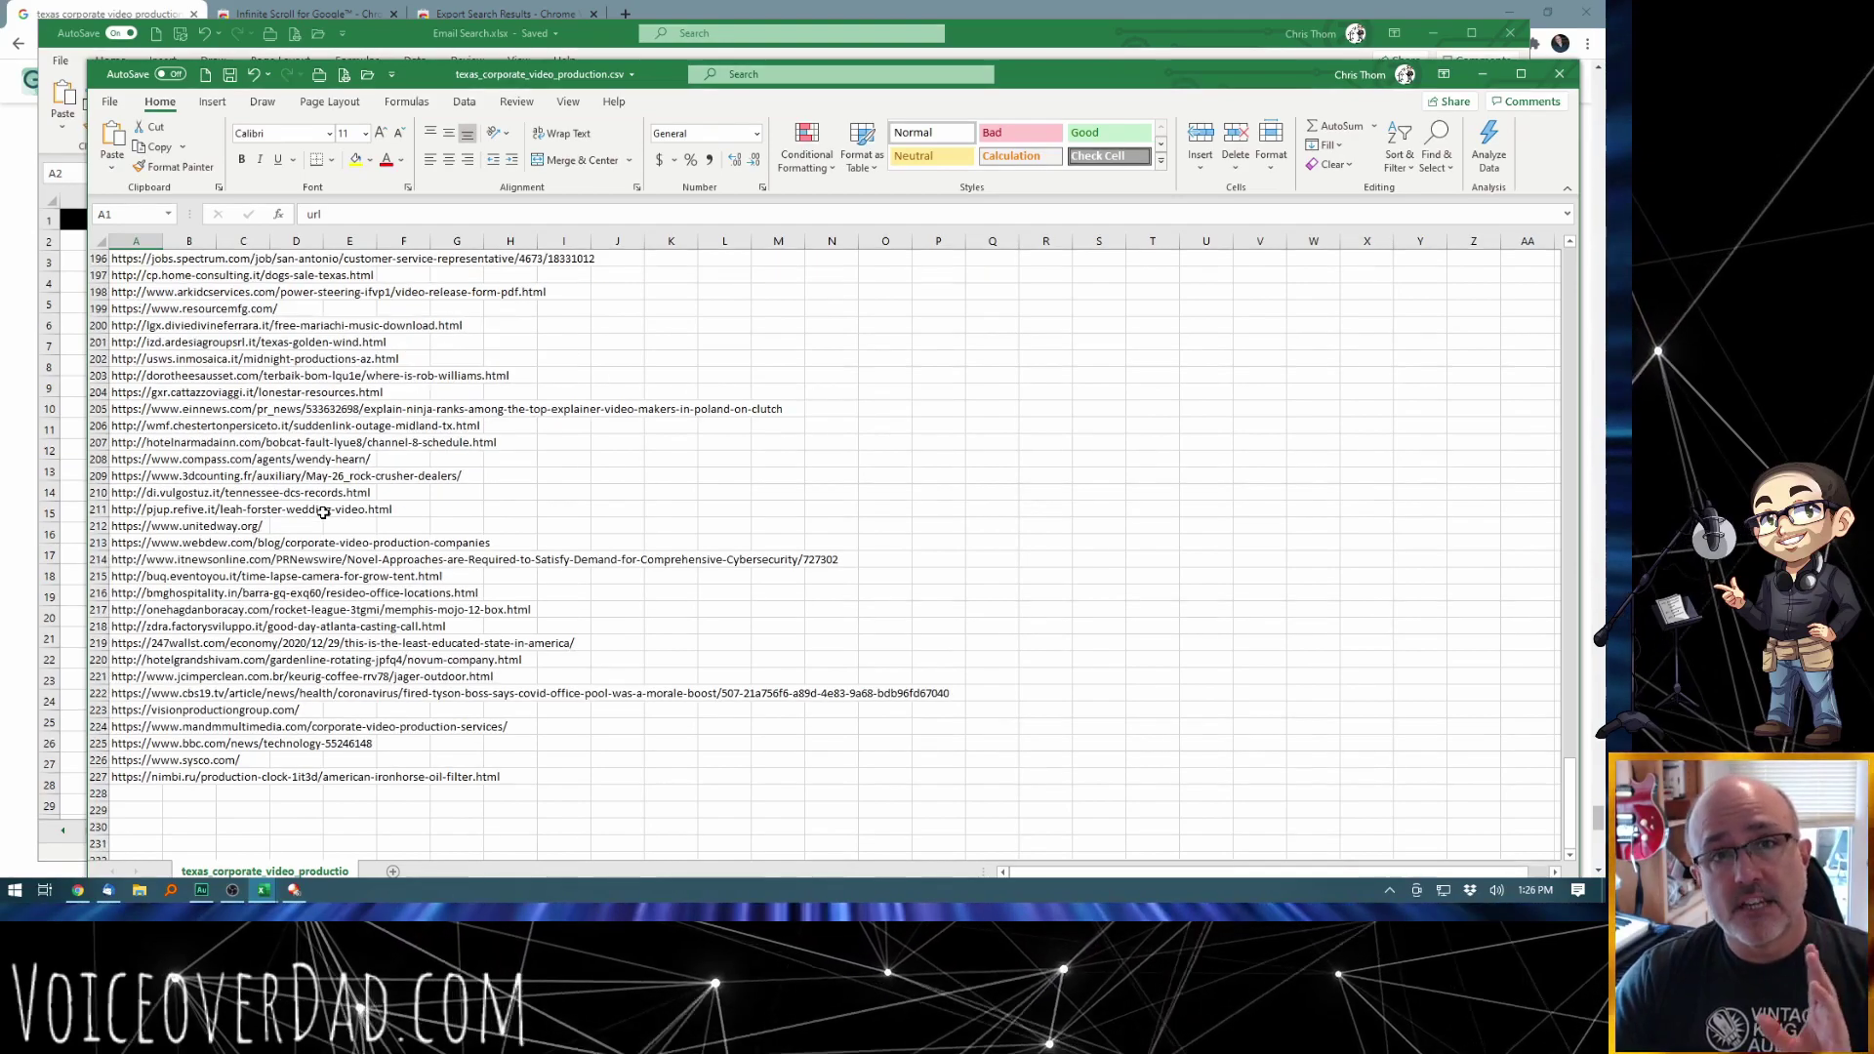
scroll(361, 510, up, 20)
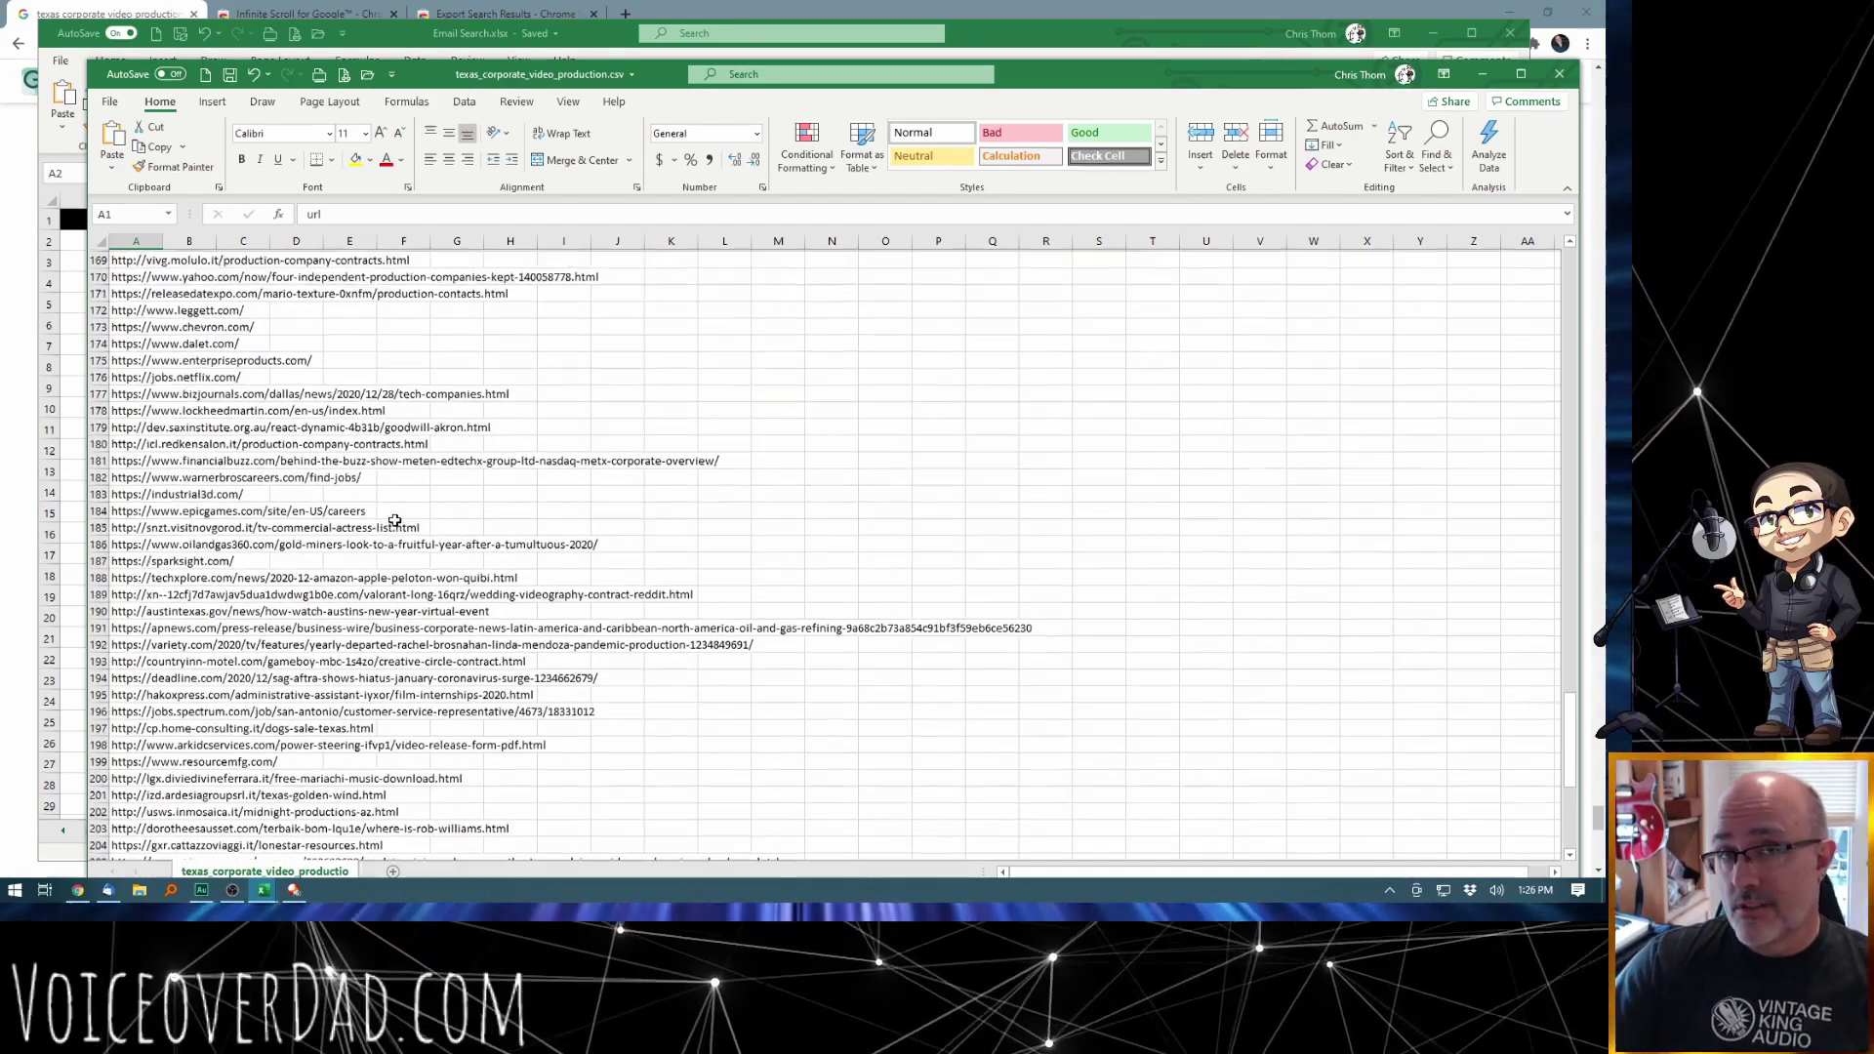
scroll(406, 515, up, 19)
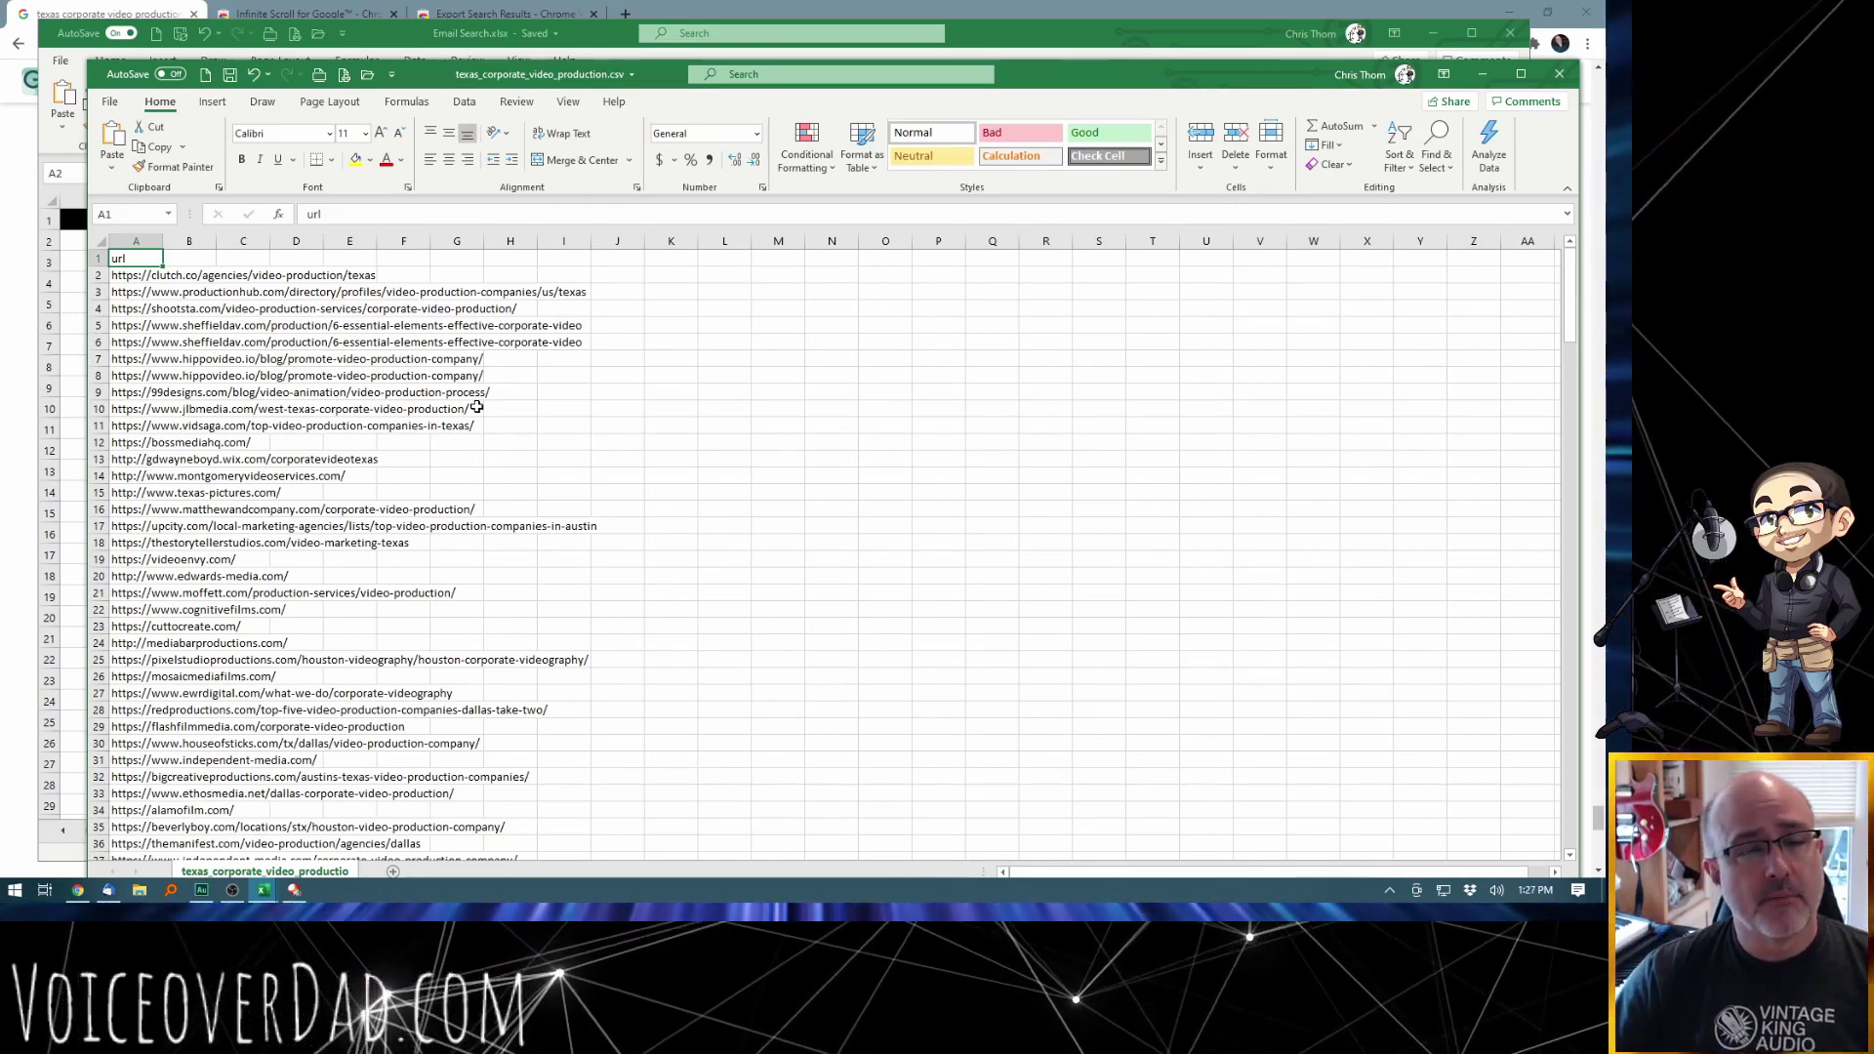
Step: Switch to the Email Search.xlsx workbook and inspect the URL and Link columns on the Corp Video Prod - Example sheet
click(605, 36)
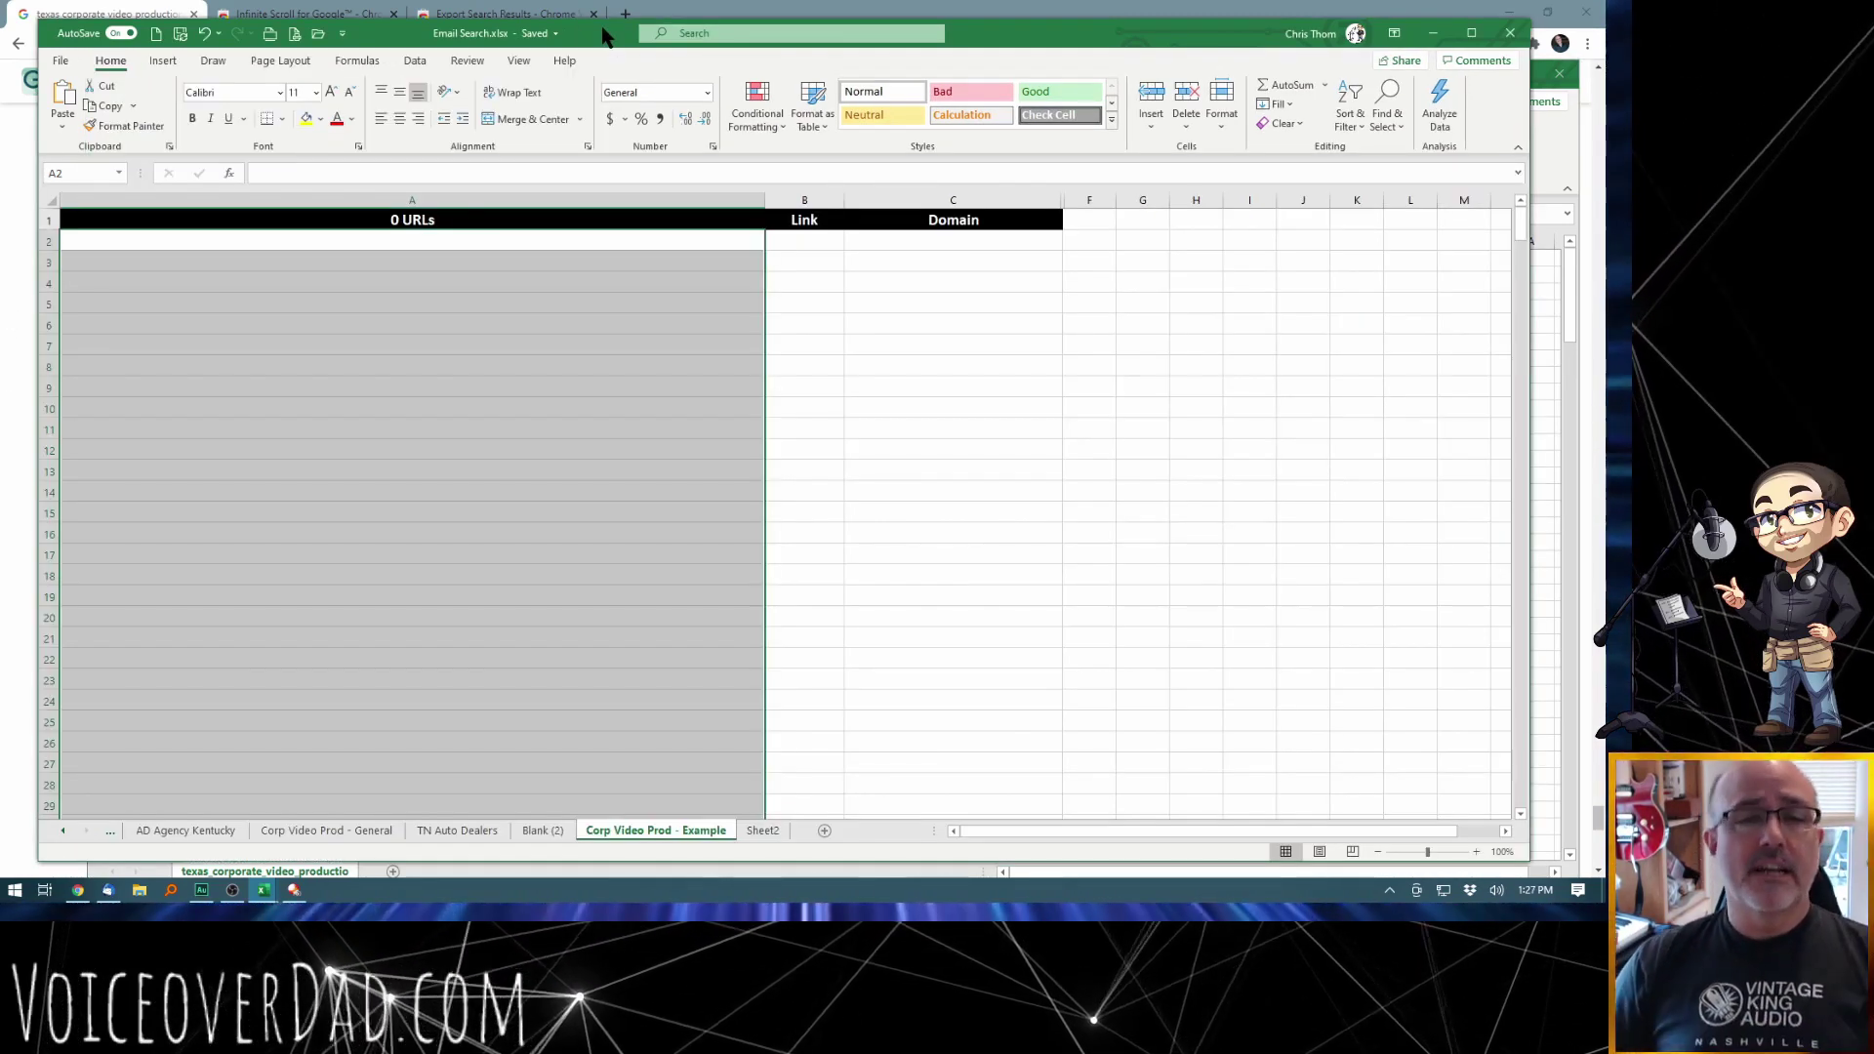
click(832, 365)
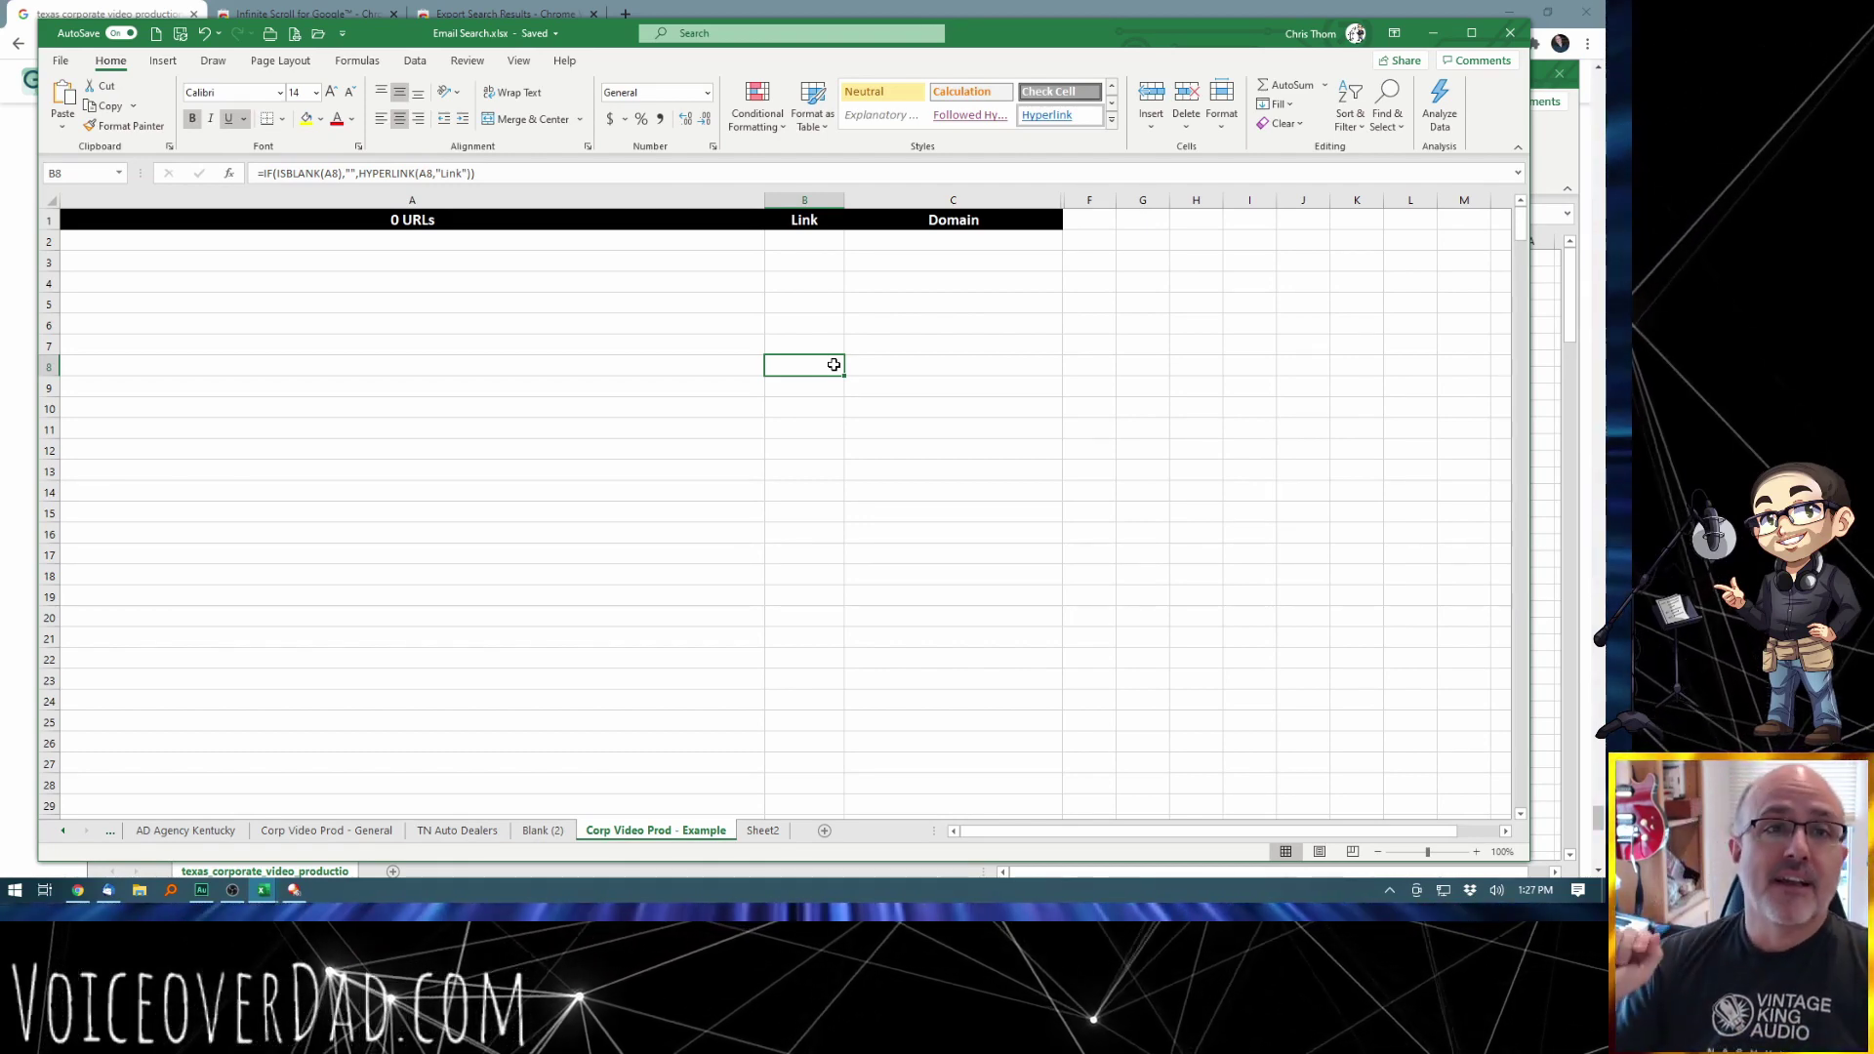
click(298, 309)
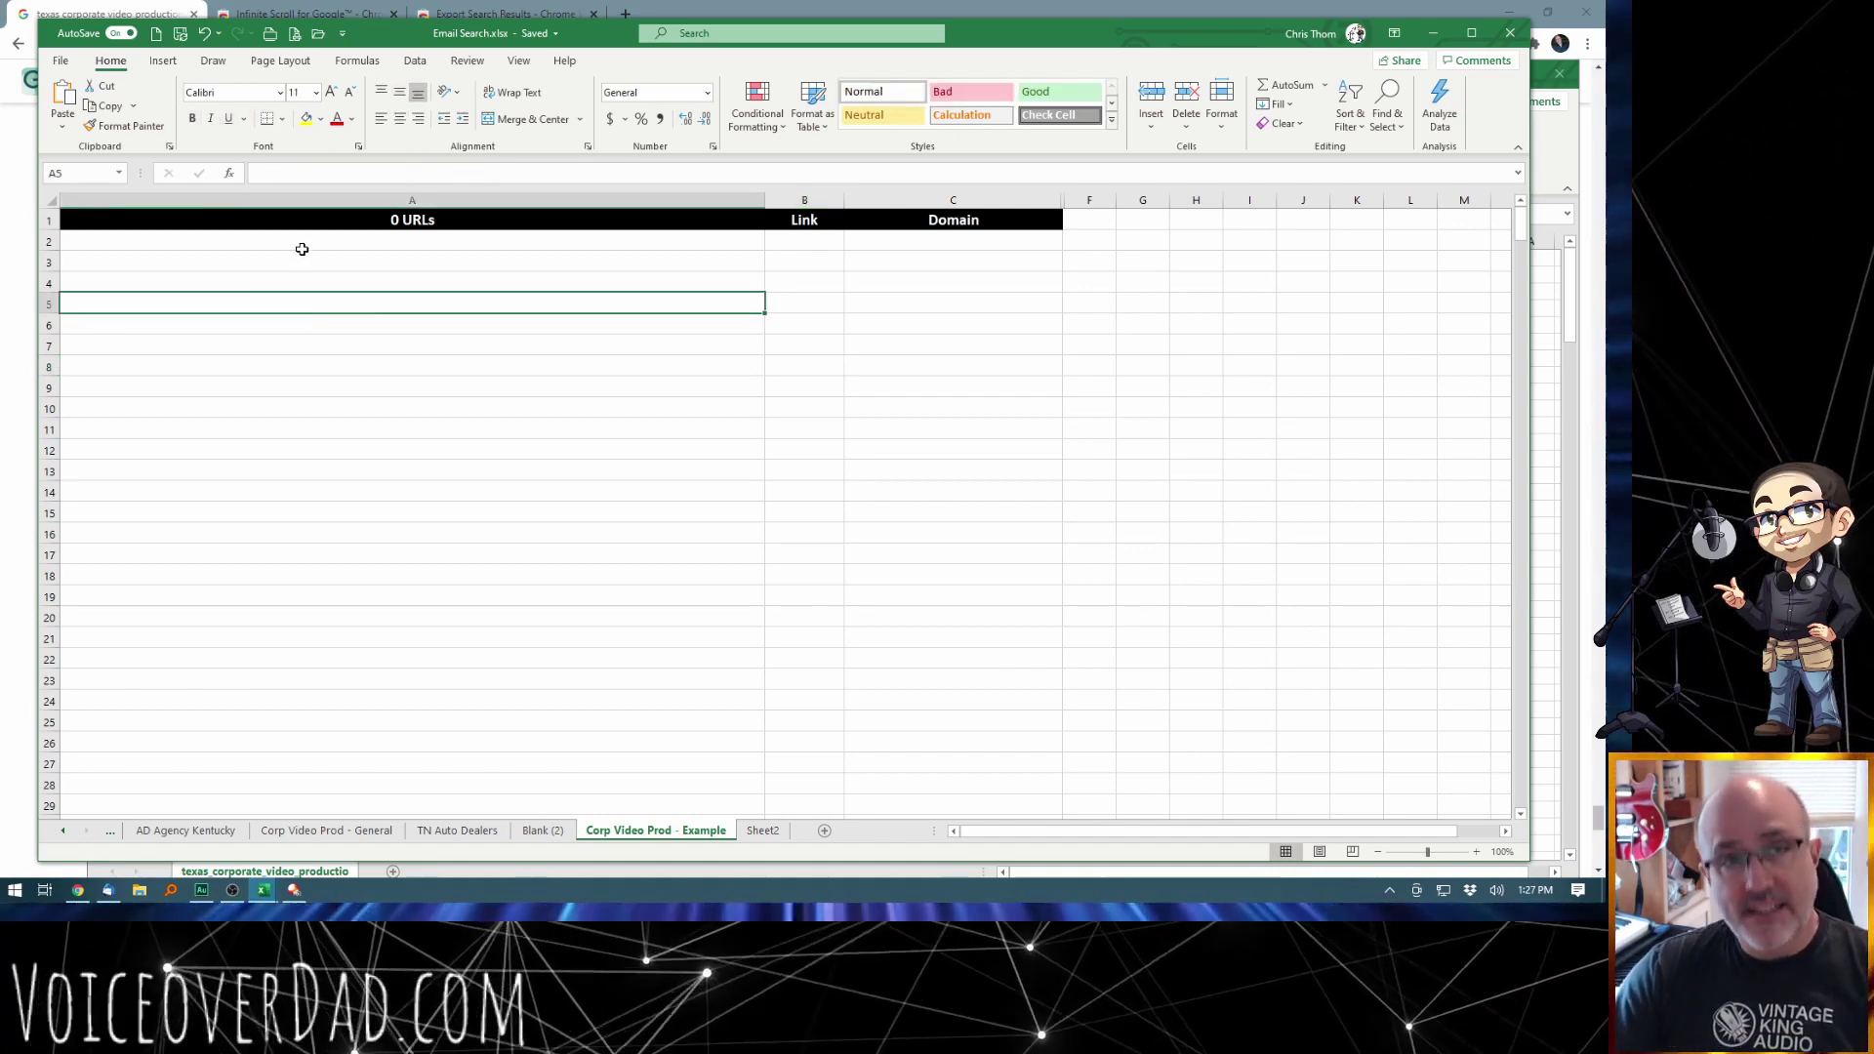
Step: Inspect the URL-count formula in the column A header and the hyperlink formula in the first Link cell
click(464, 220)
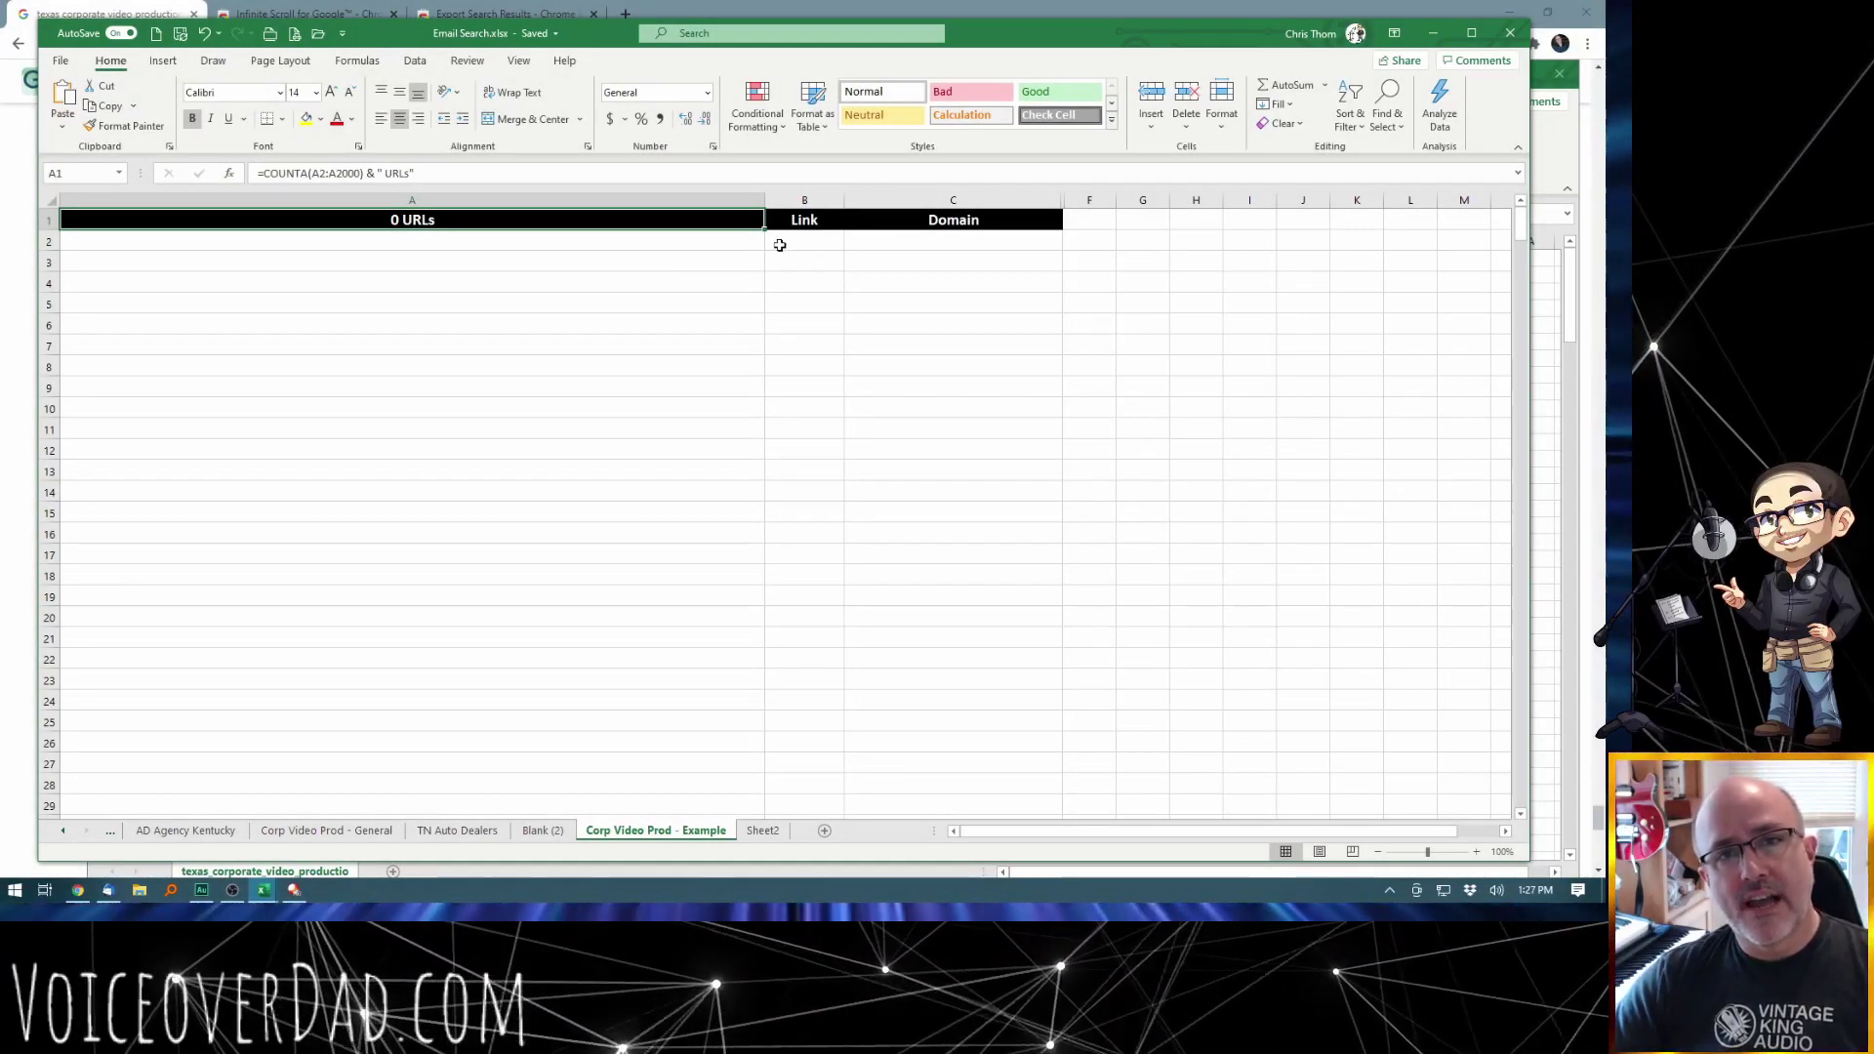
click(774, 247)
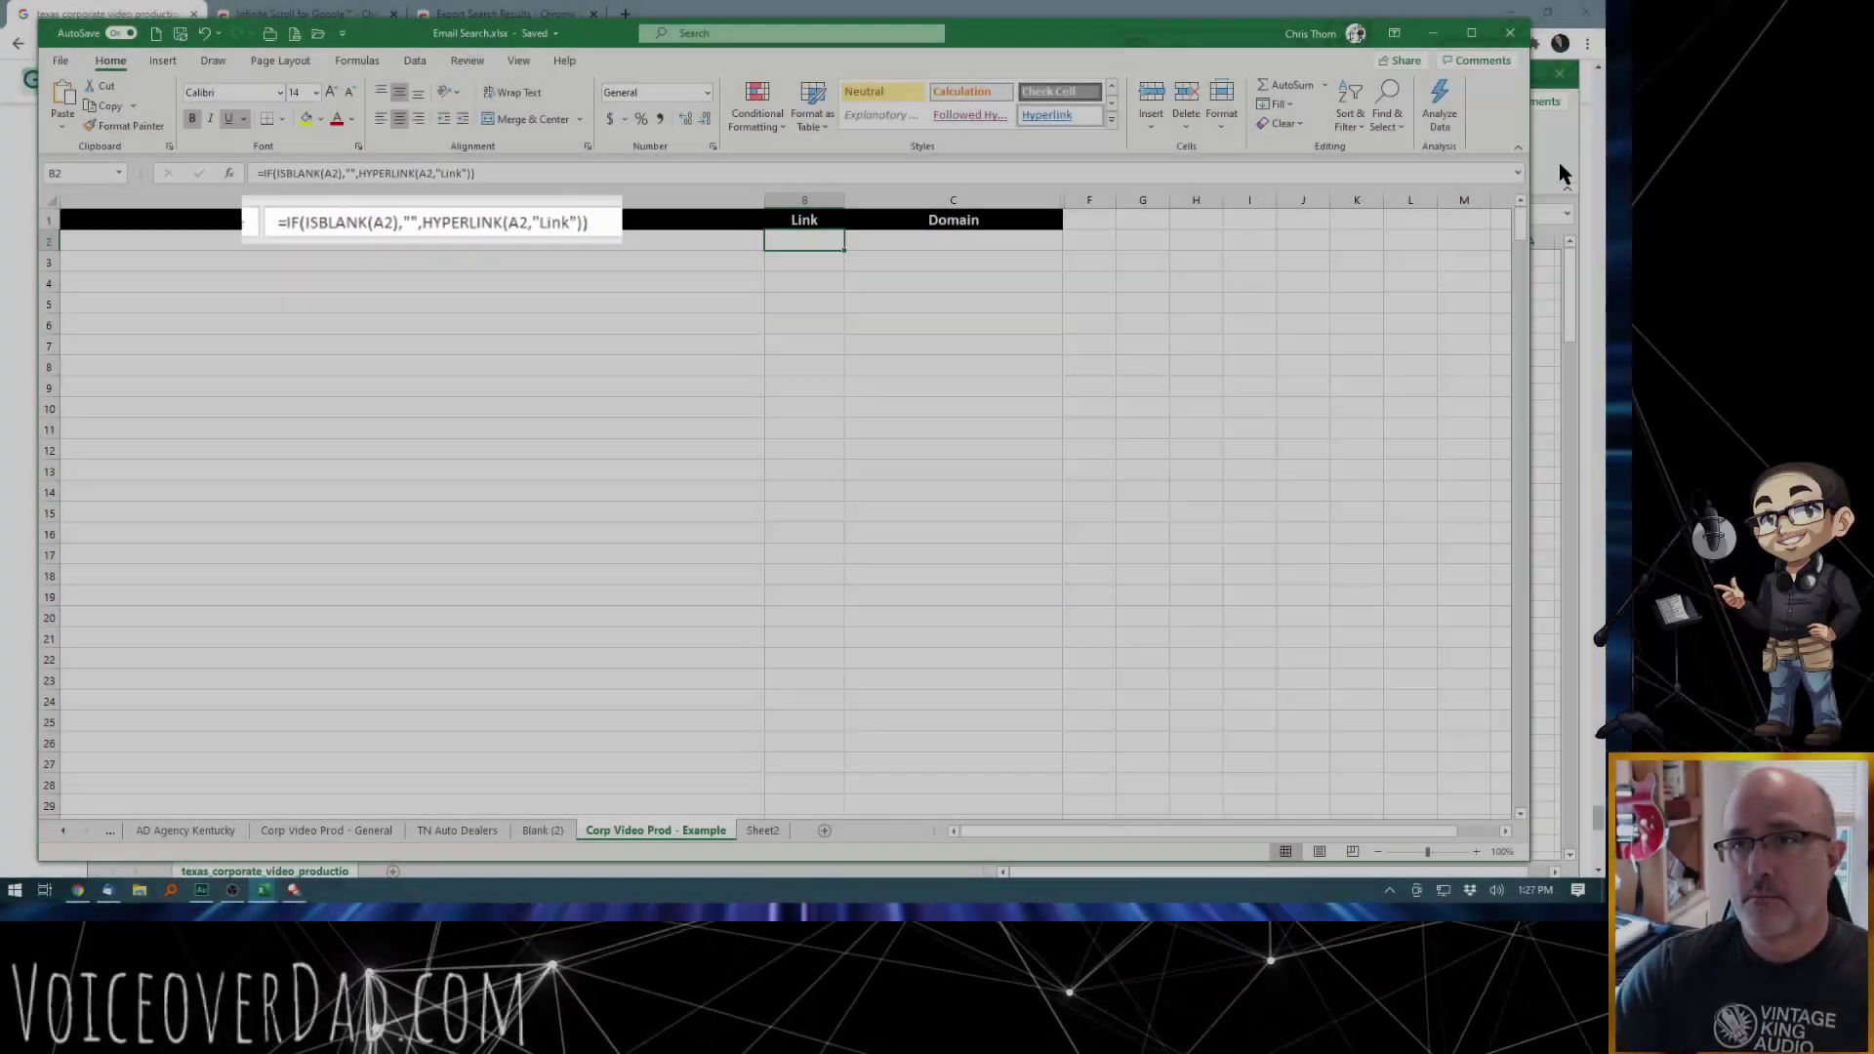
Step: Copy the exported URLs from A2 down in texas_corporate_video_production.csv and paste them at A2 of the Corp Video Prod - Example sheet in Email Search.xlsx
click(1561, 172)
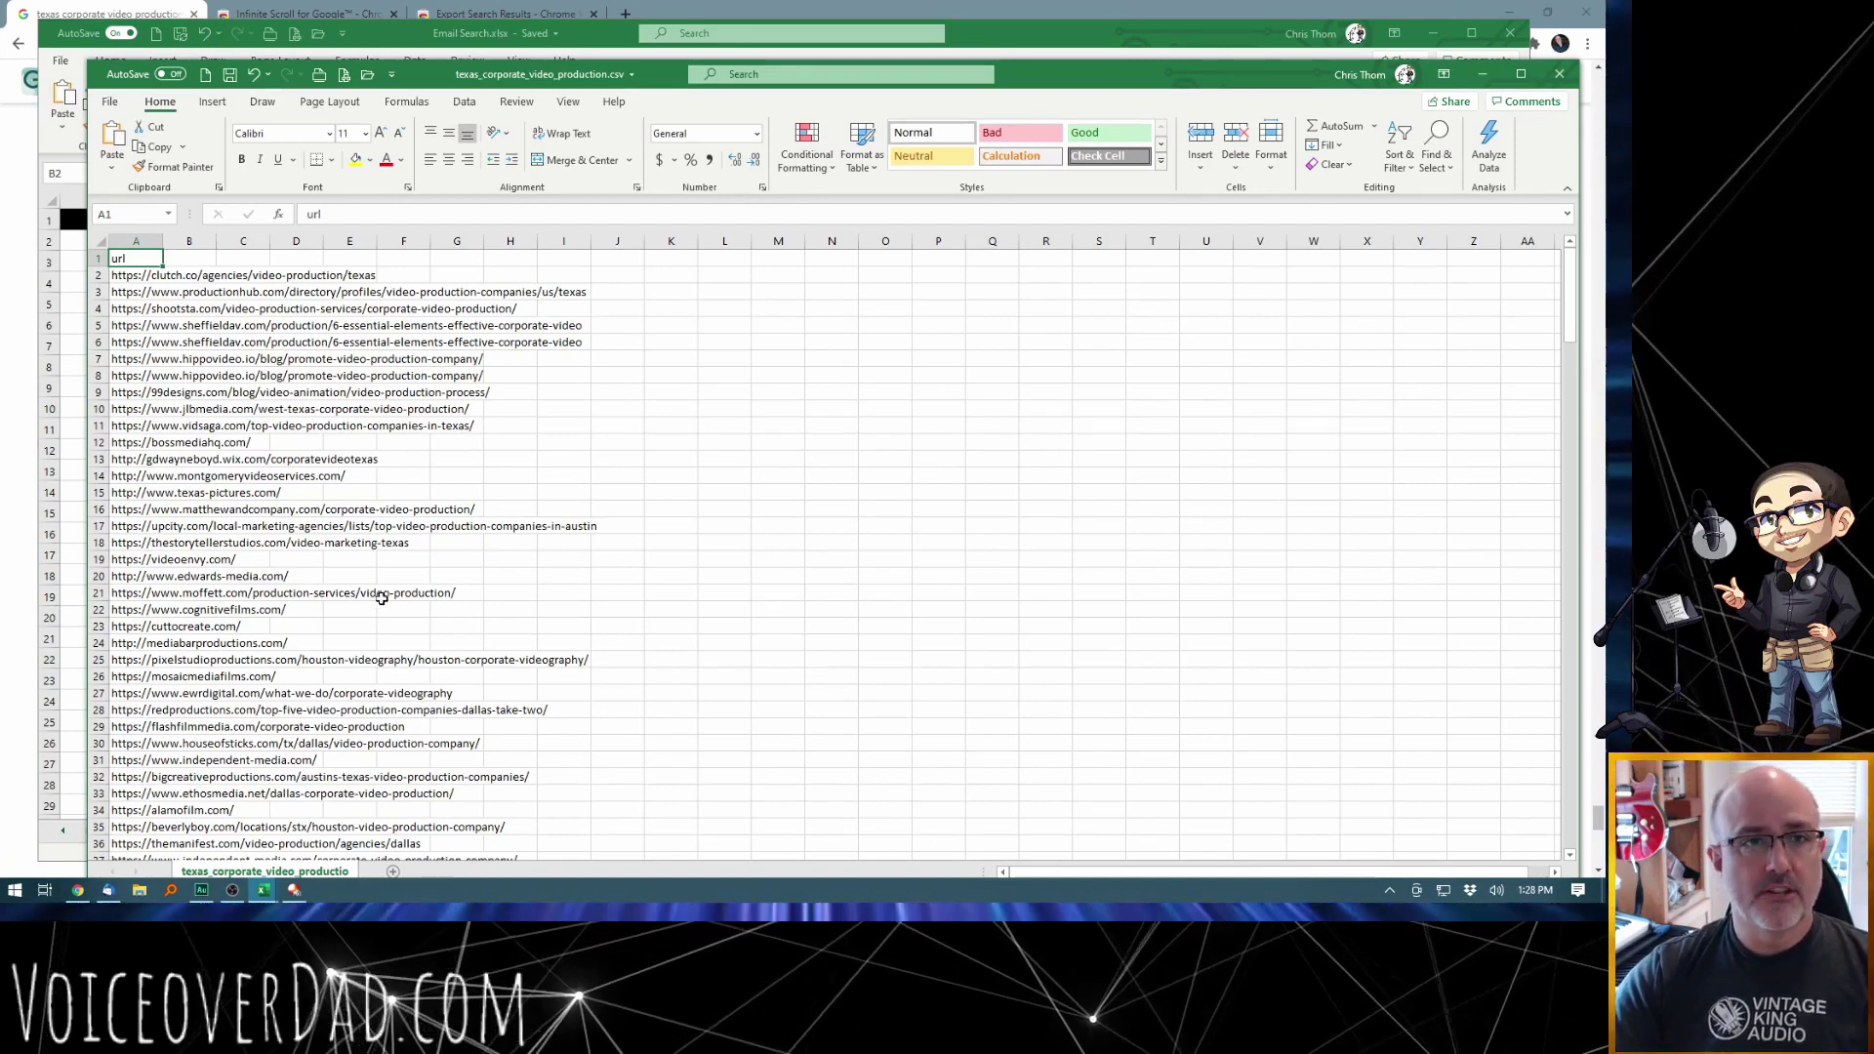
click(149, 237)
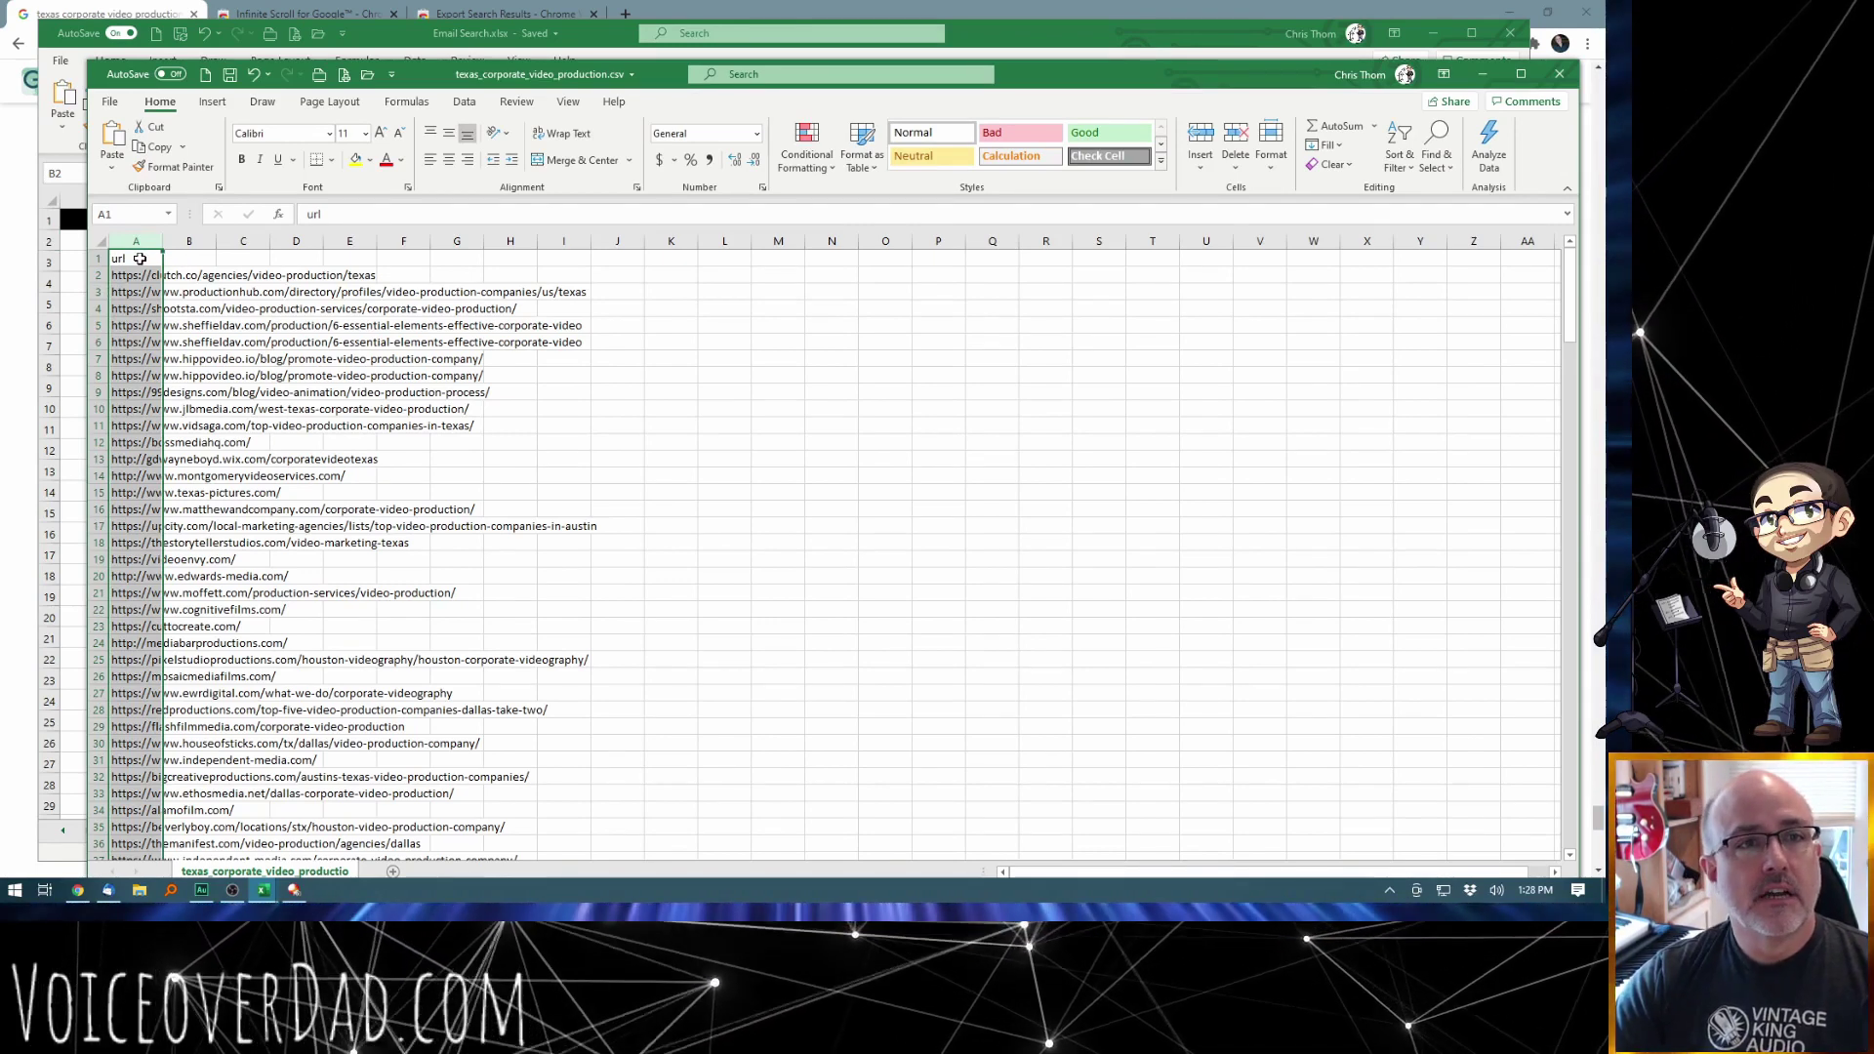
key(Return)
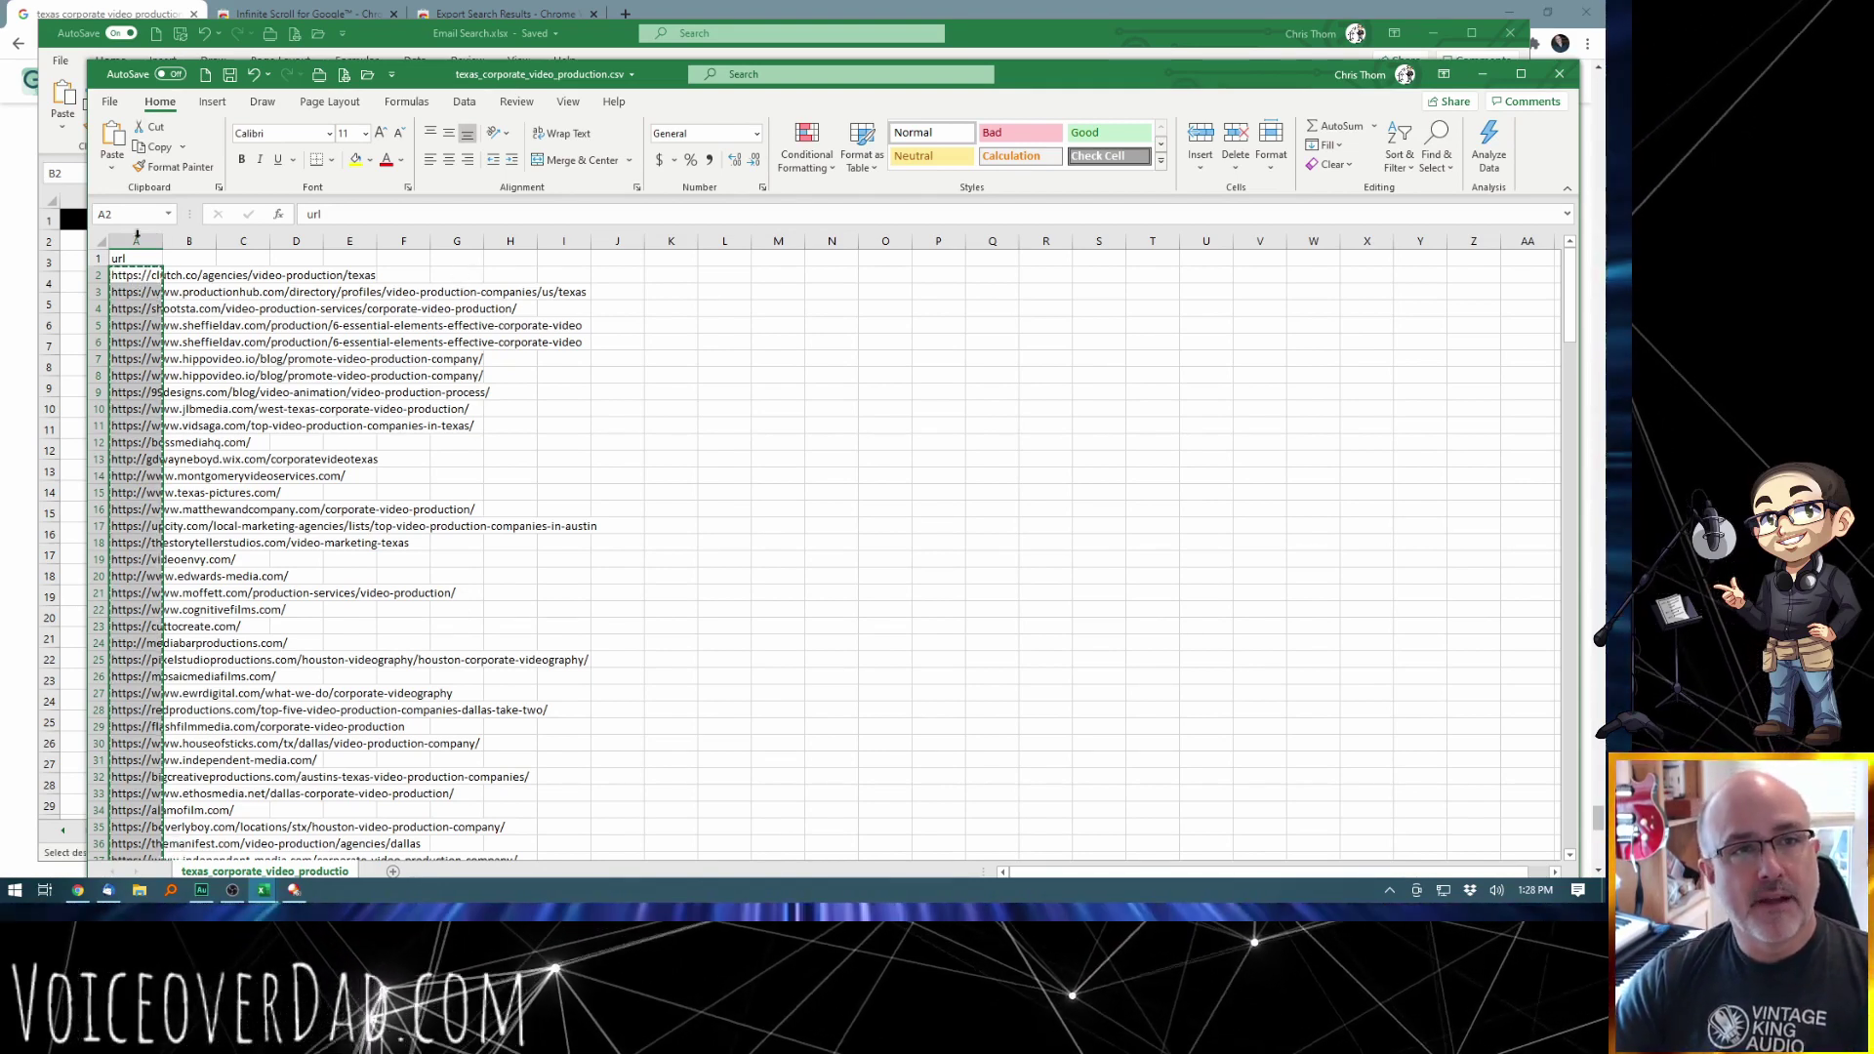
click(609, 38)
click(231, 240)
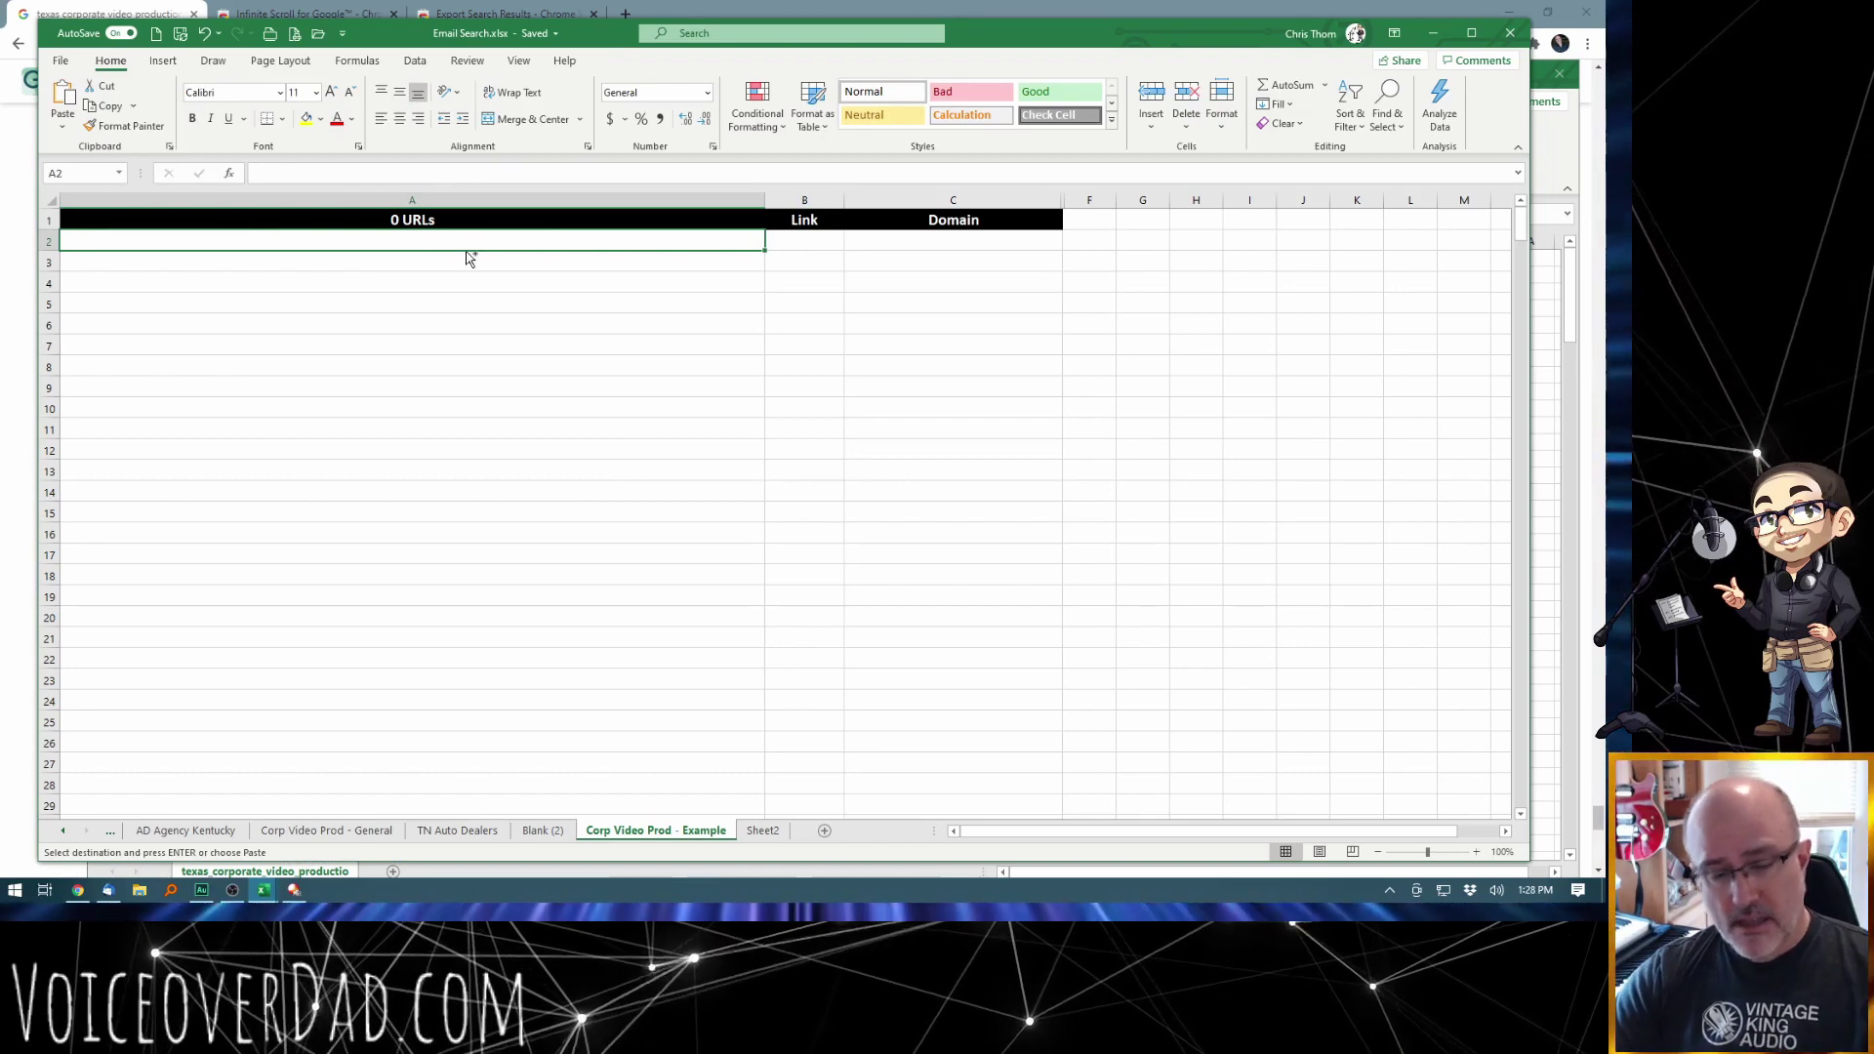
key(ctrl+v)
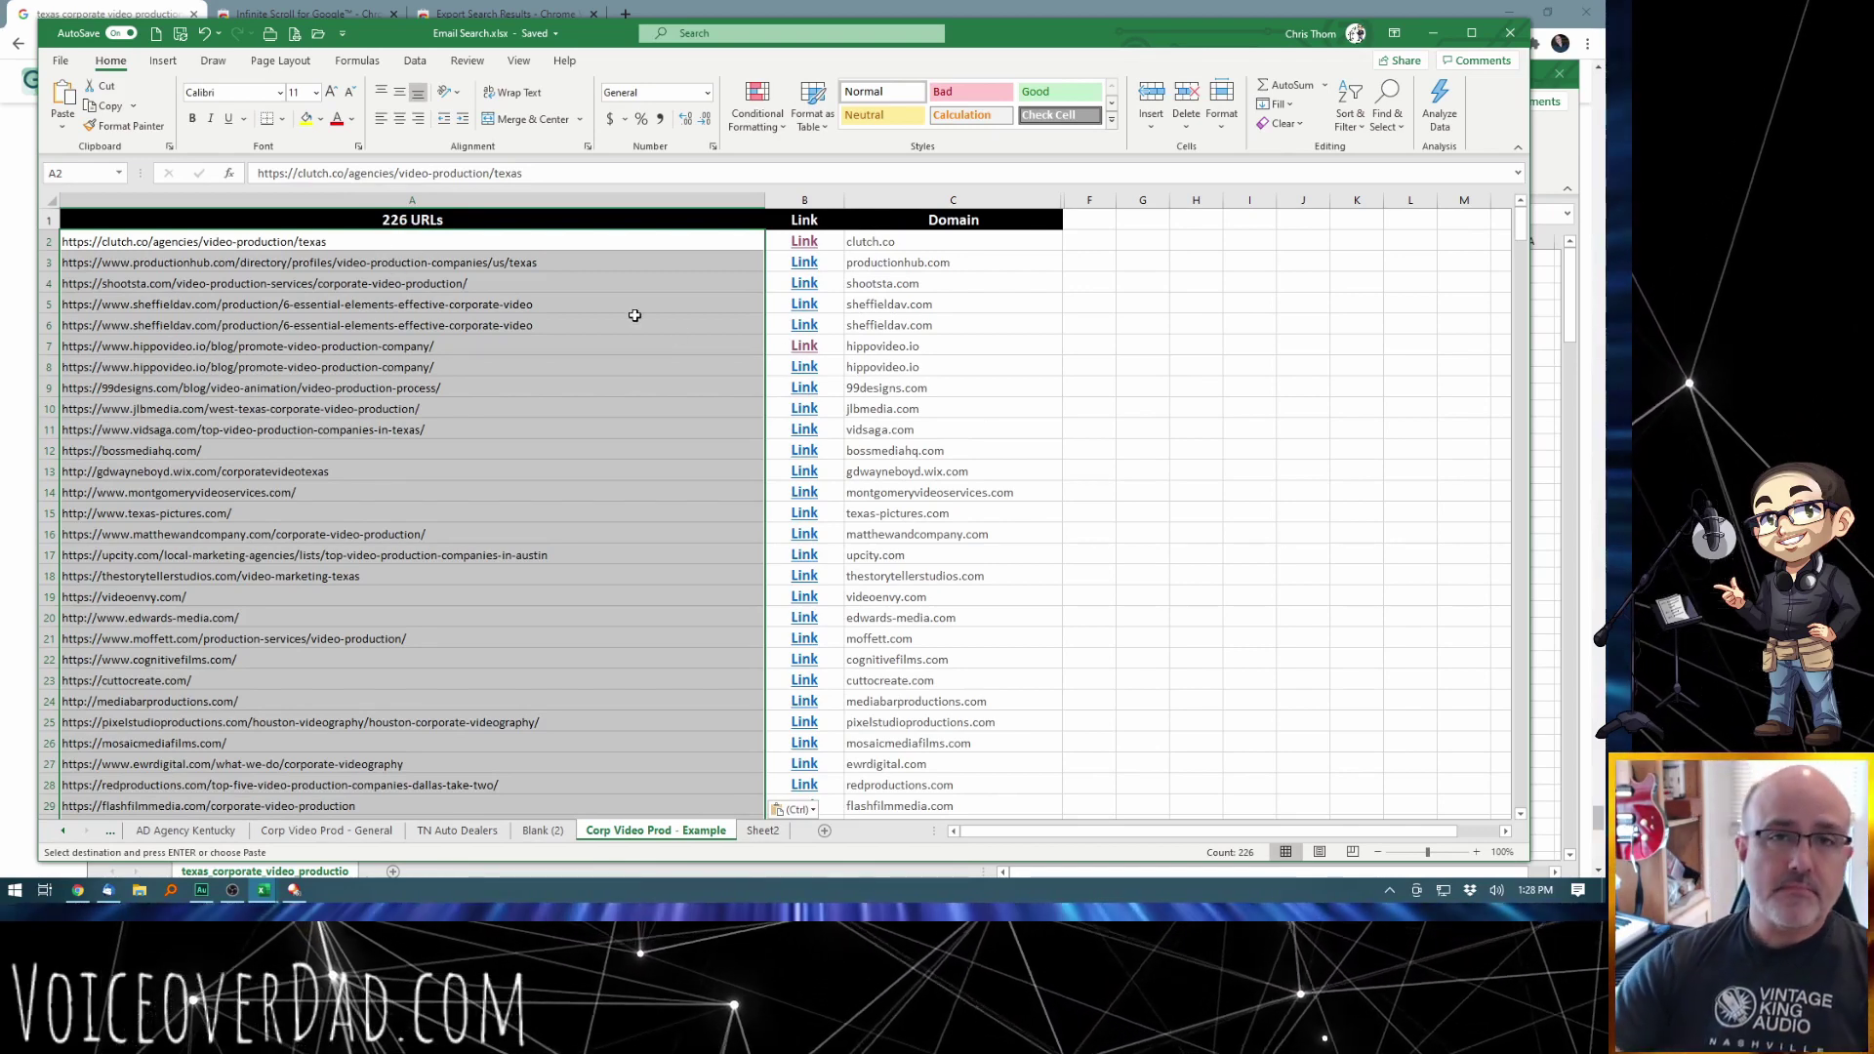
Step: Check the full addresses of the pasted URLs in rows 2, 3 and 7 of column A
click(436, 255)
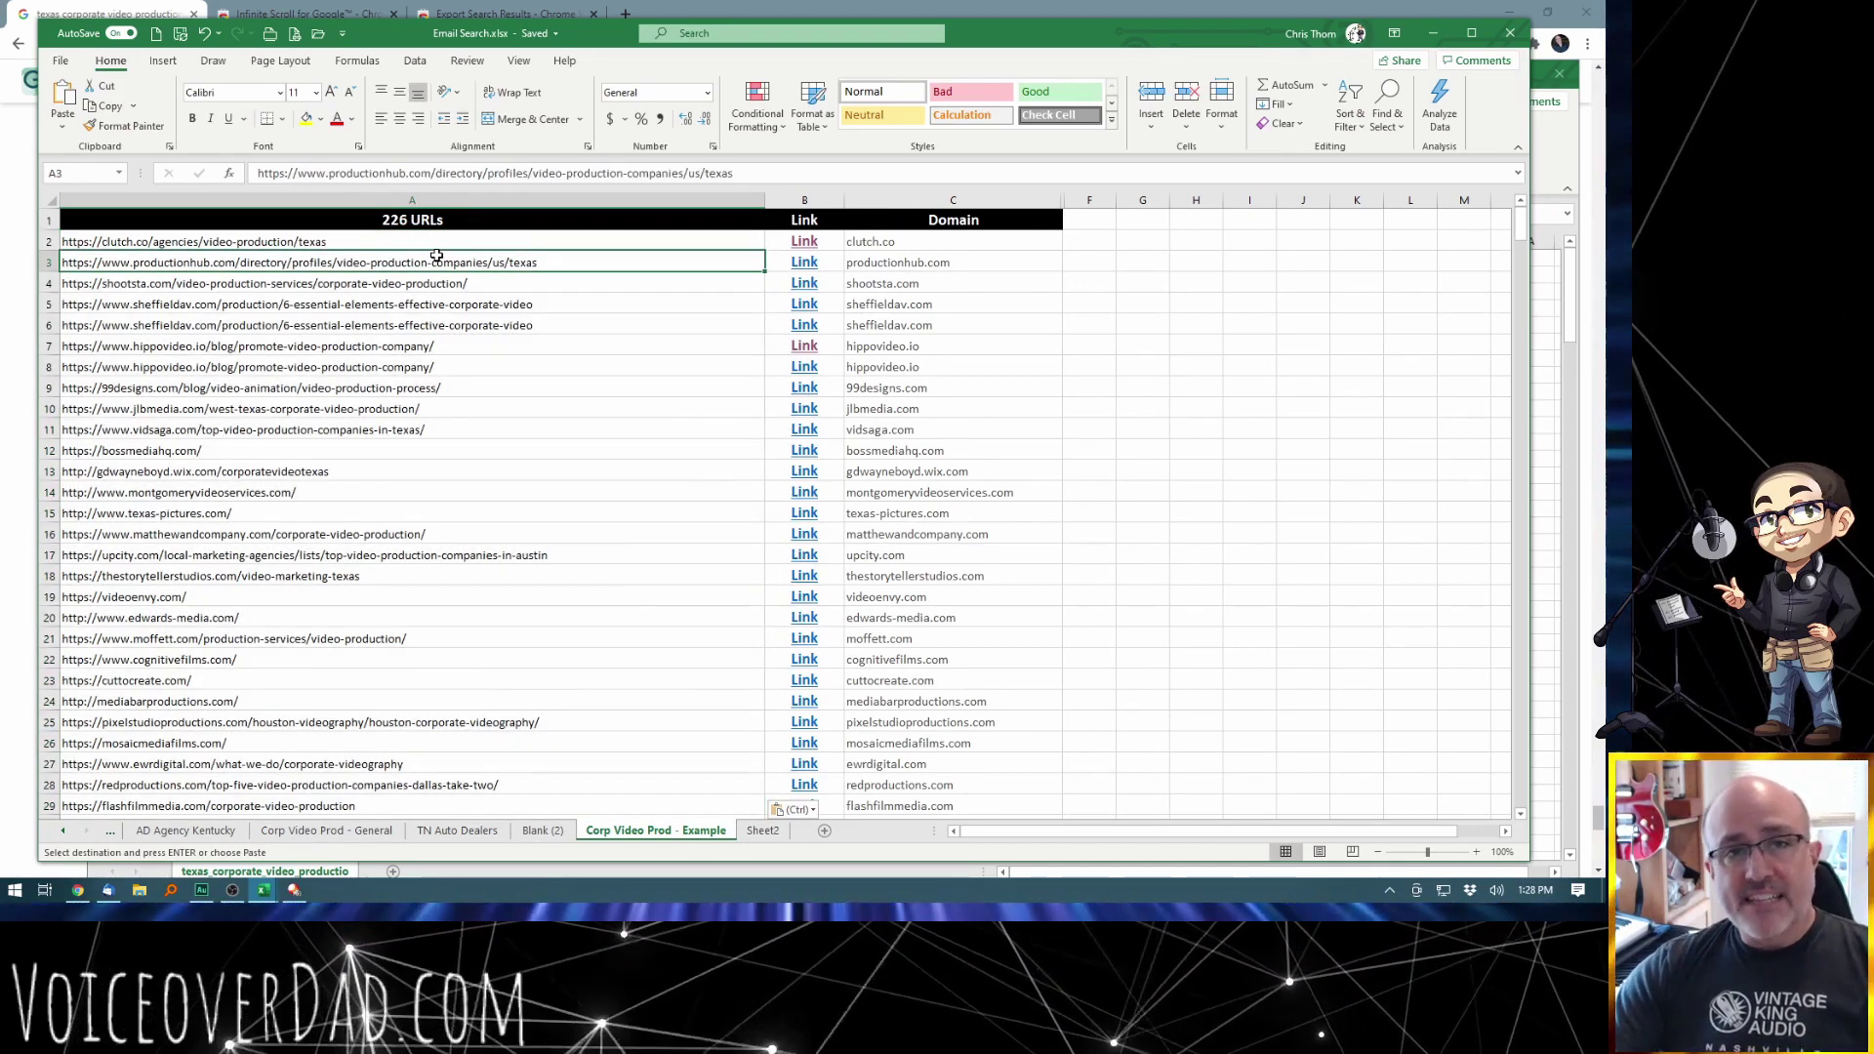
click(445, 242)
click(390, 263)
click(361, 346)
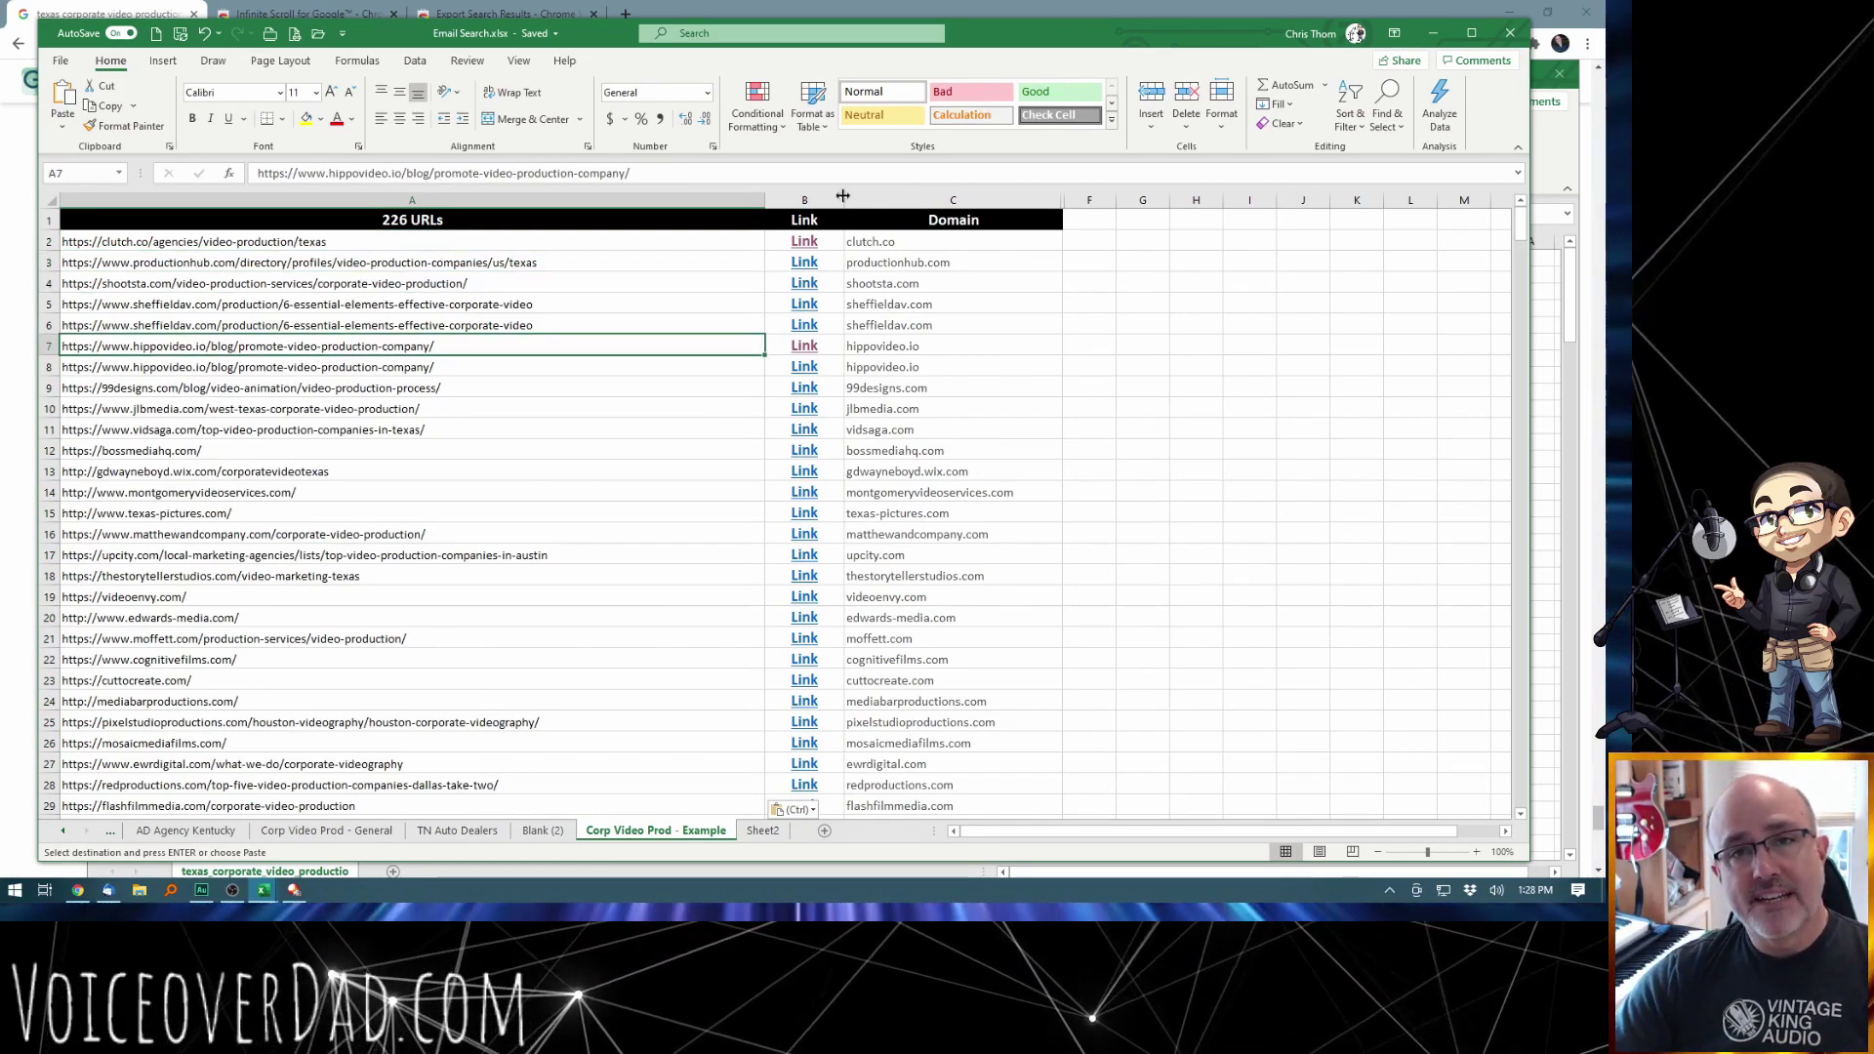
click(310, 263)
click(373, 243)
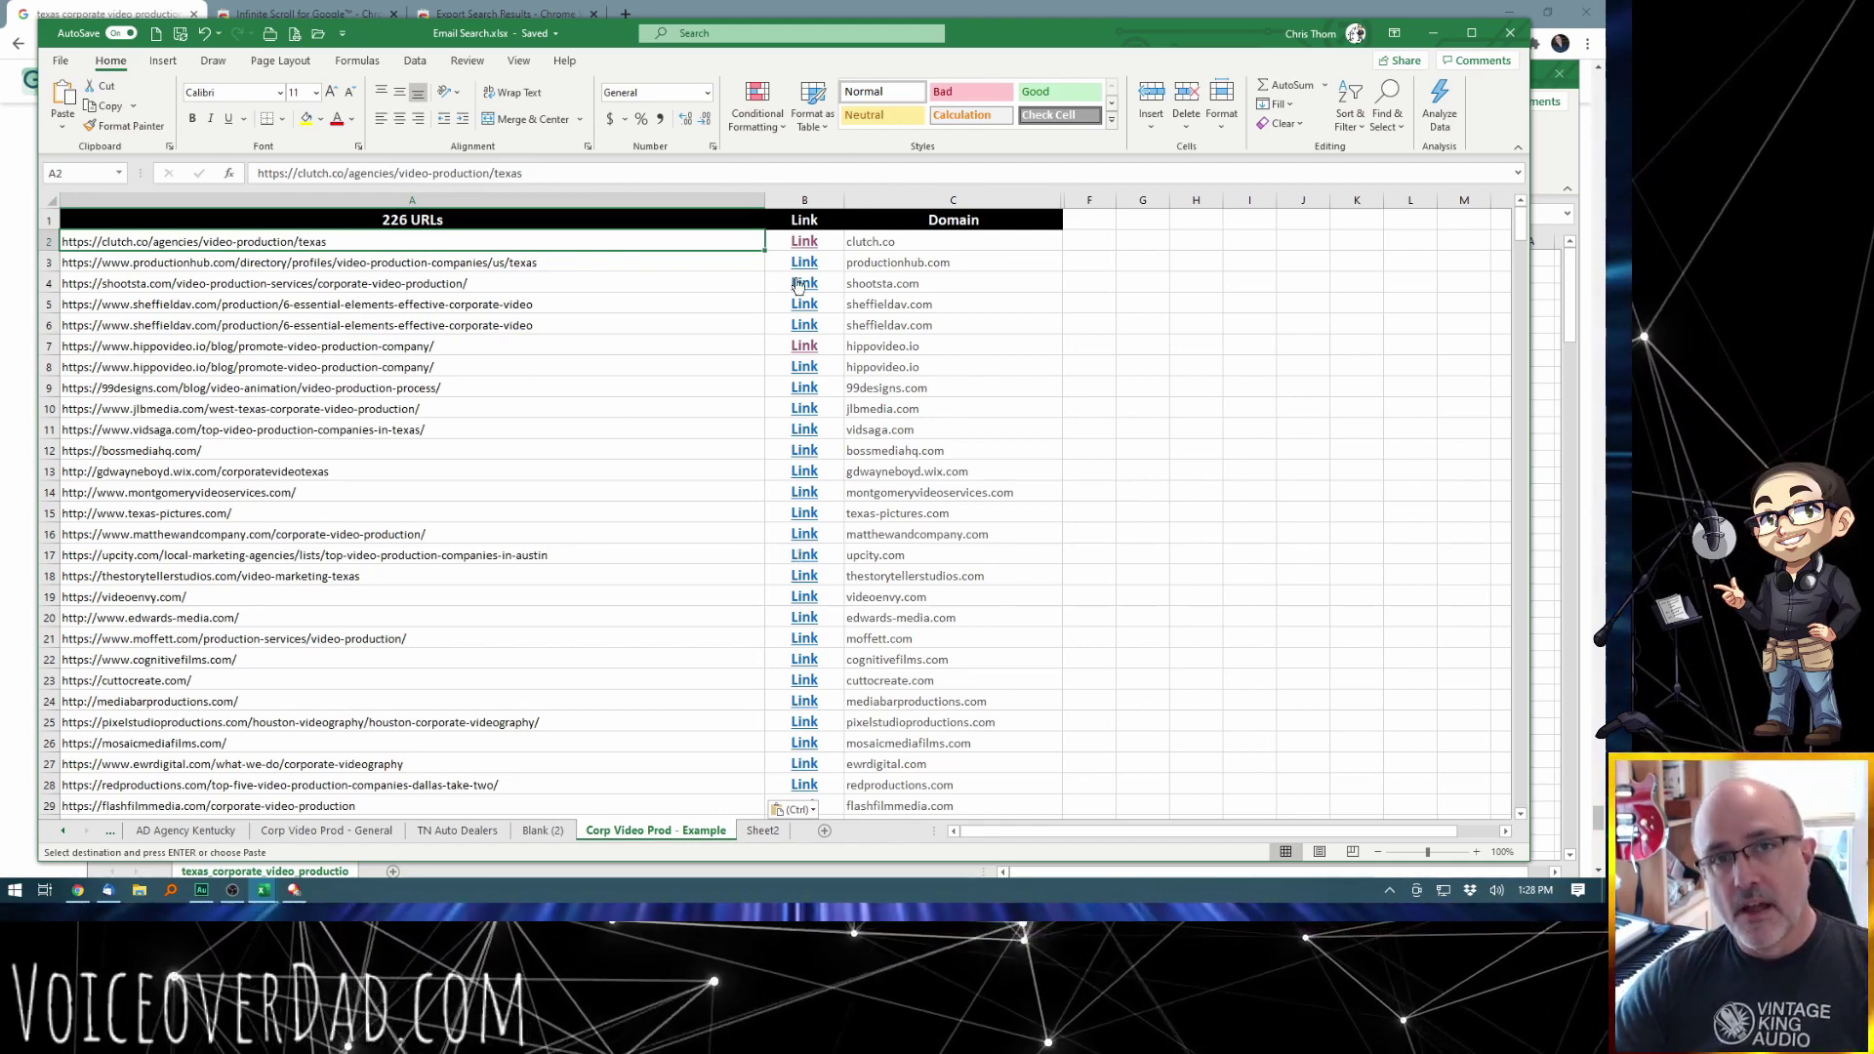
Step: Examine the Link column and the references inside B2's HYPERLINK formula, leaving the formula unedited
click(822, 192)
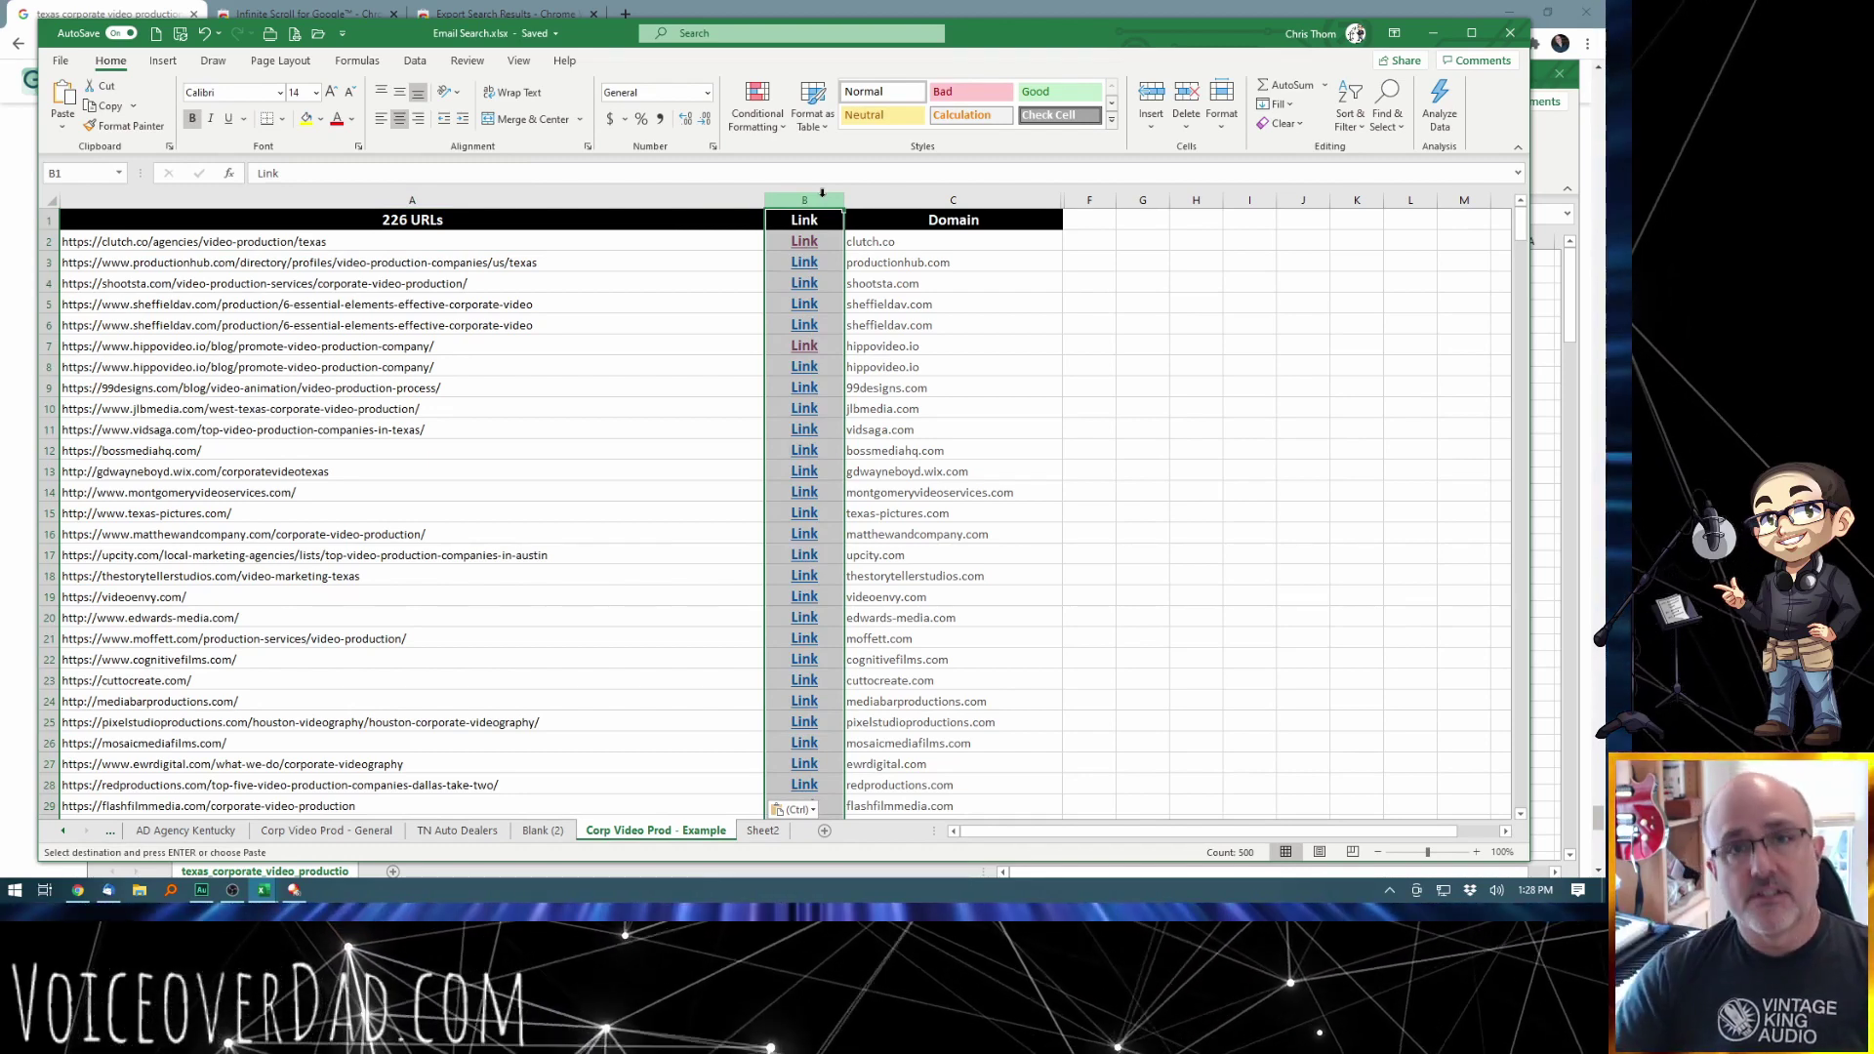
click(773, 246)
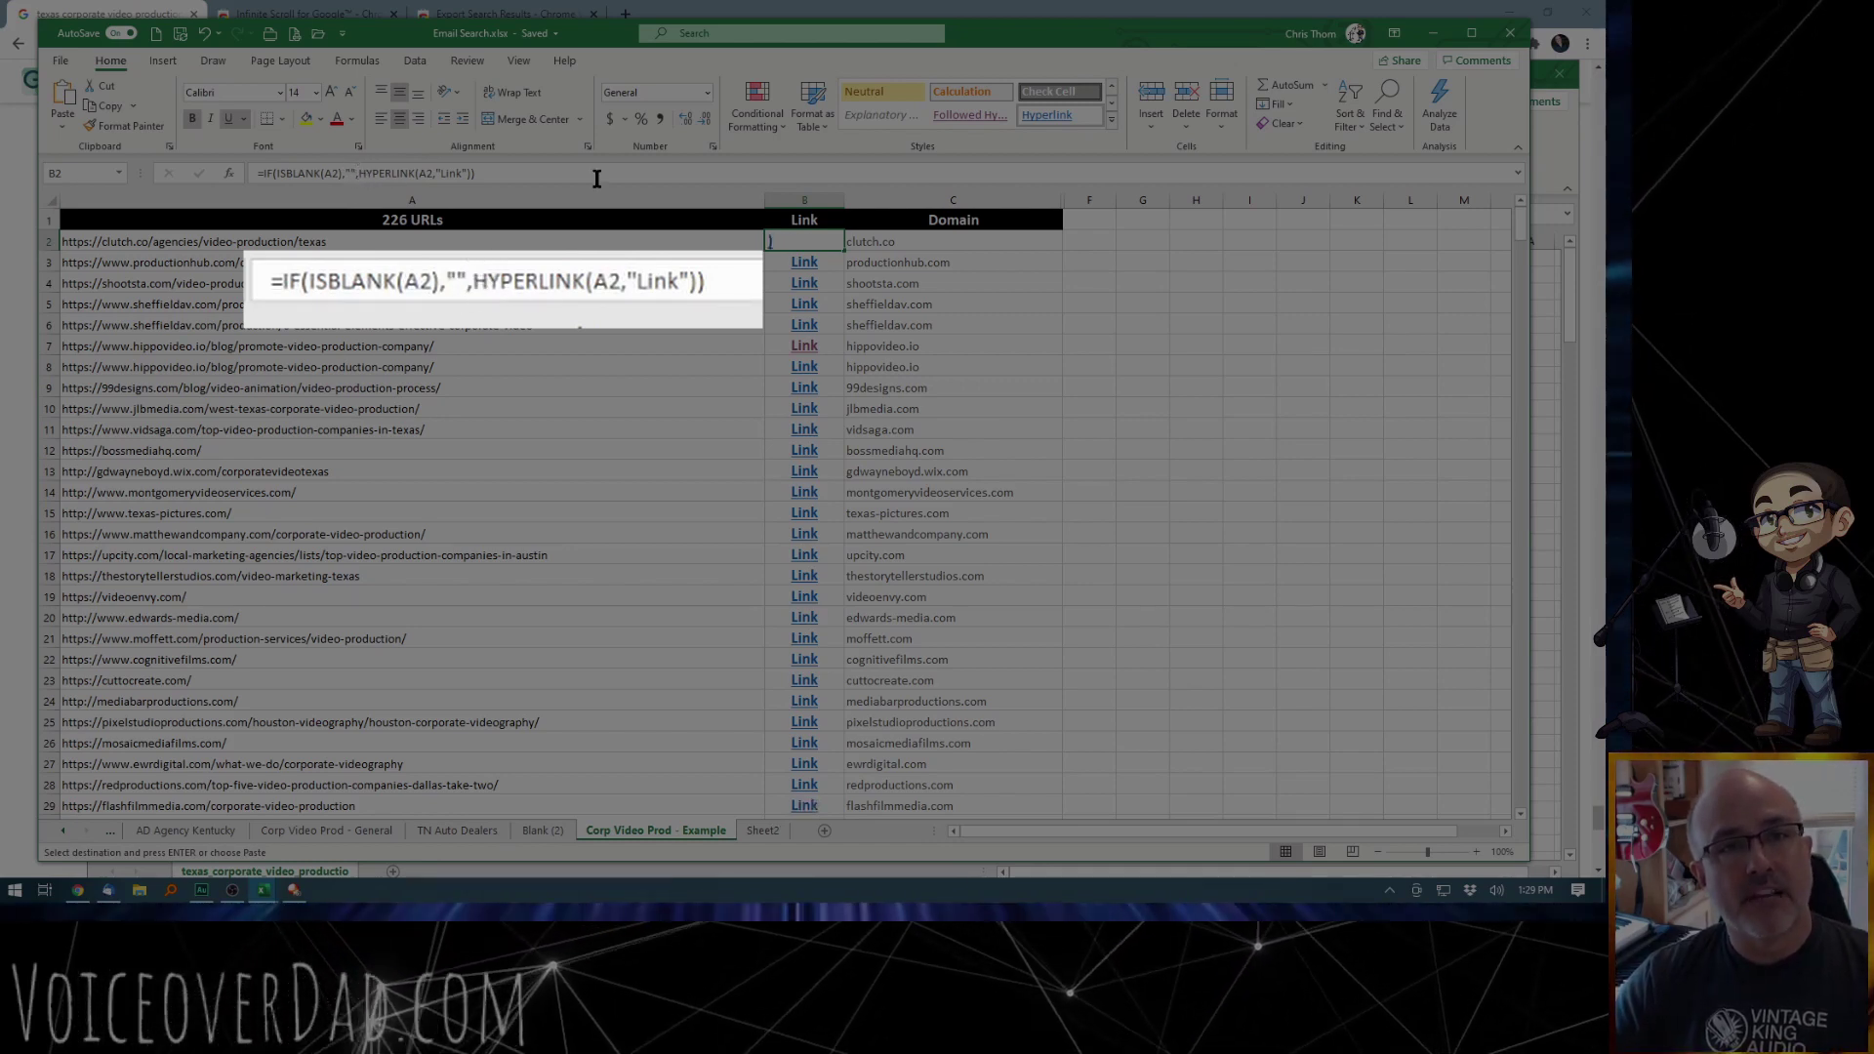
drag(359, 172, 491, 182)
click(493, 182)
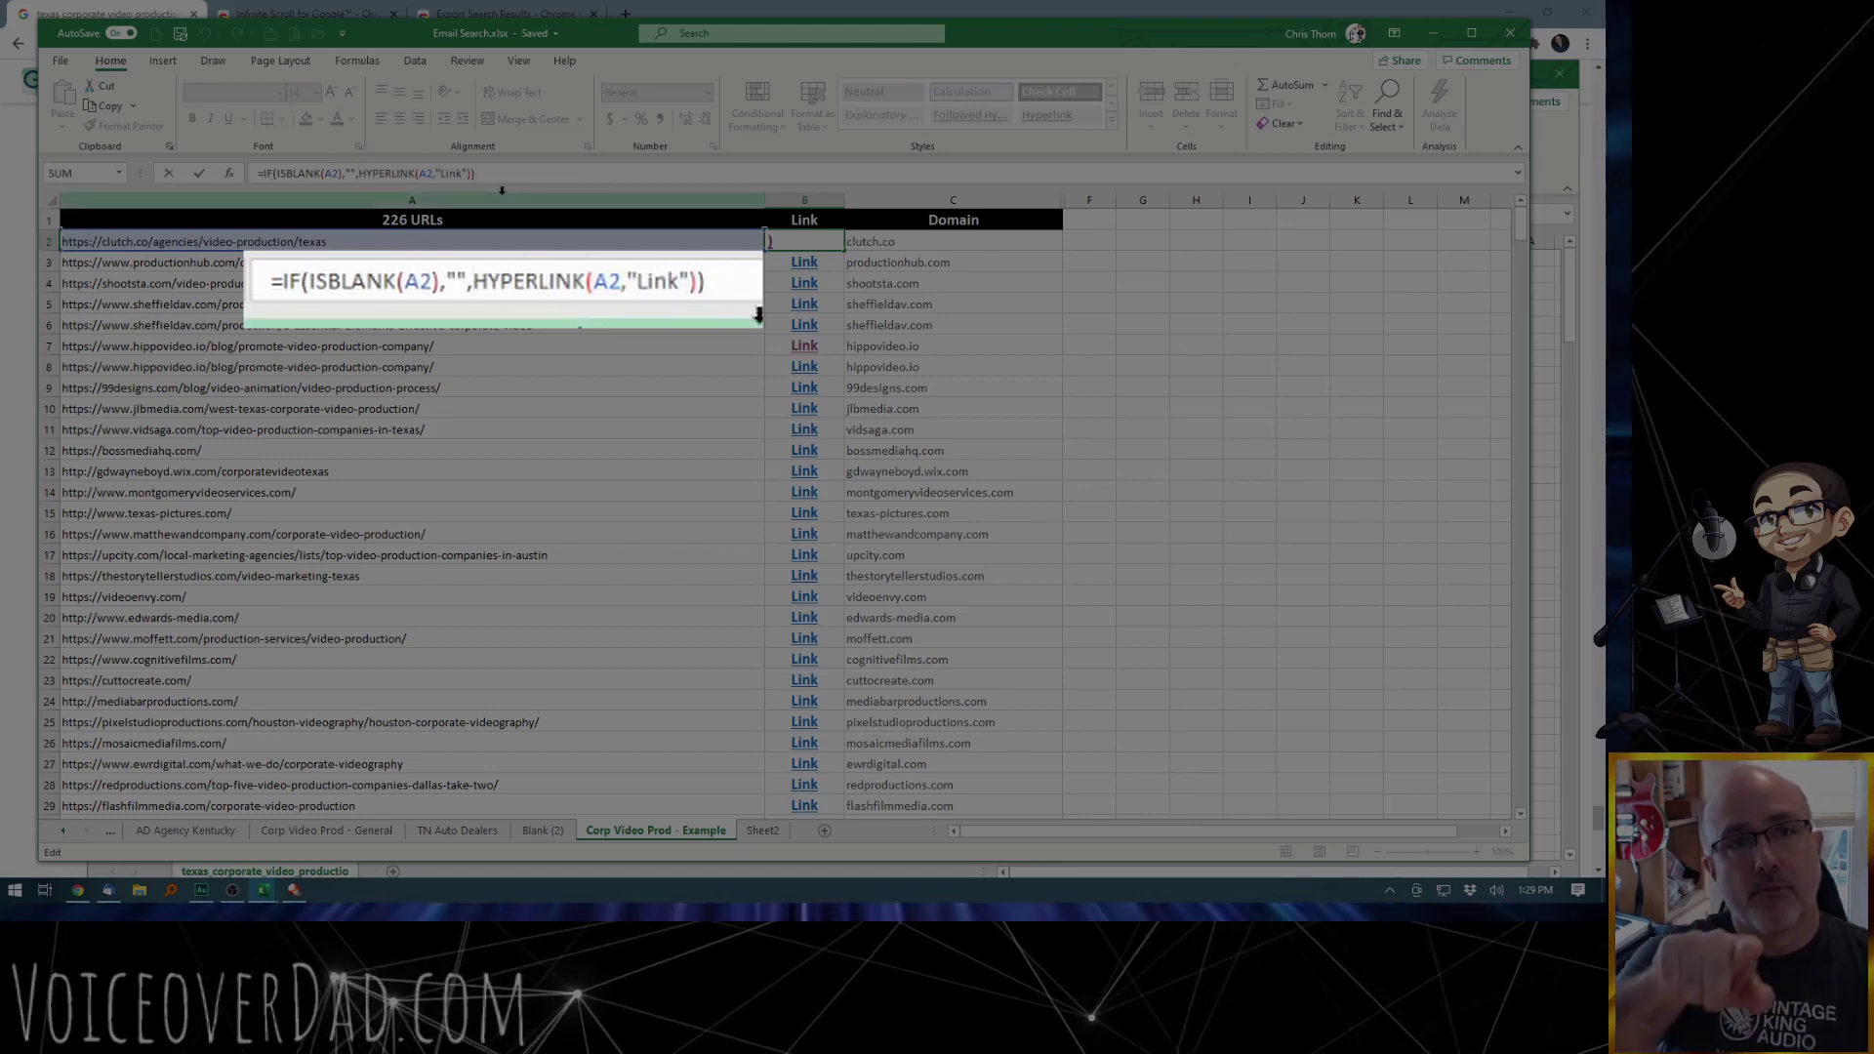
double_click(451, 174)
click(555, 183)
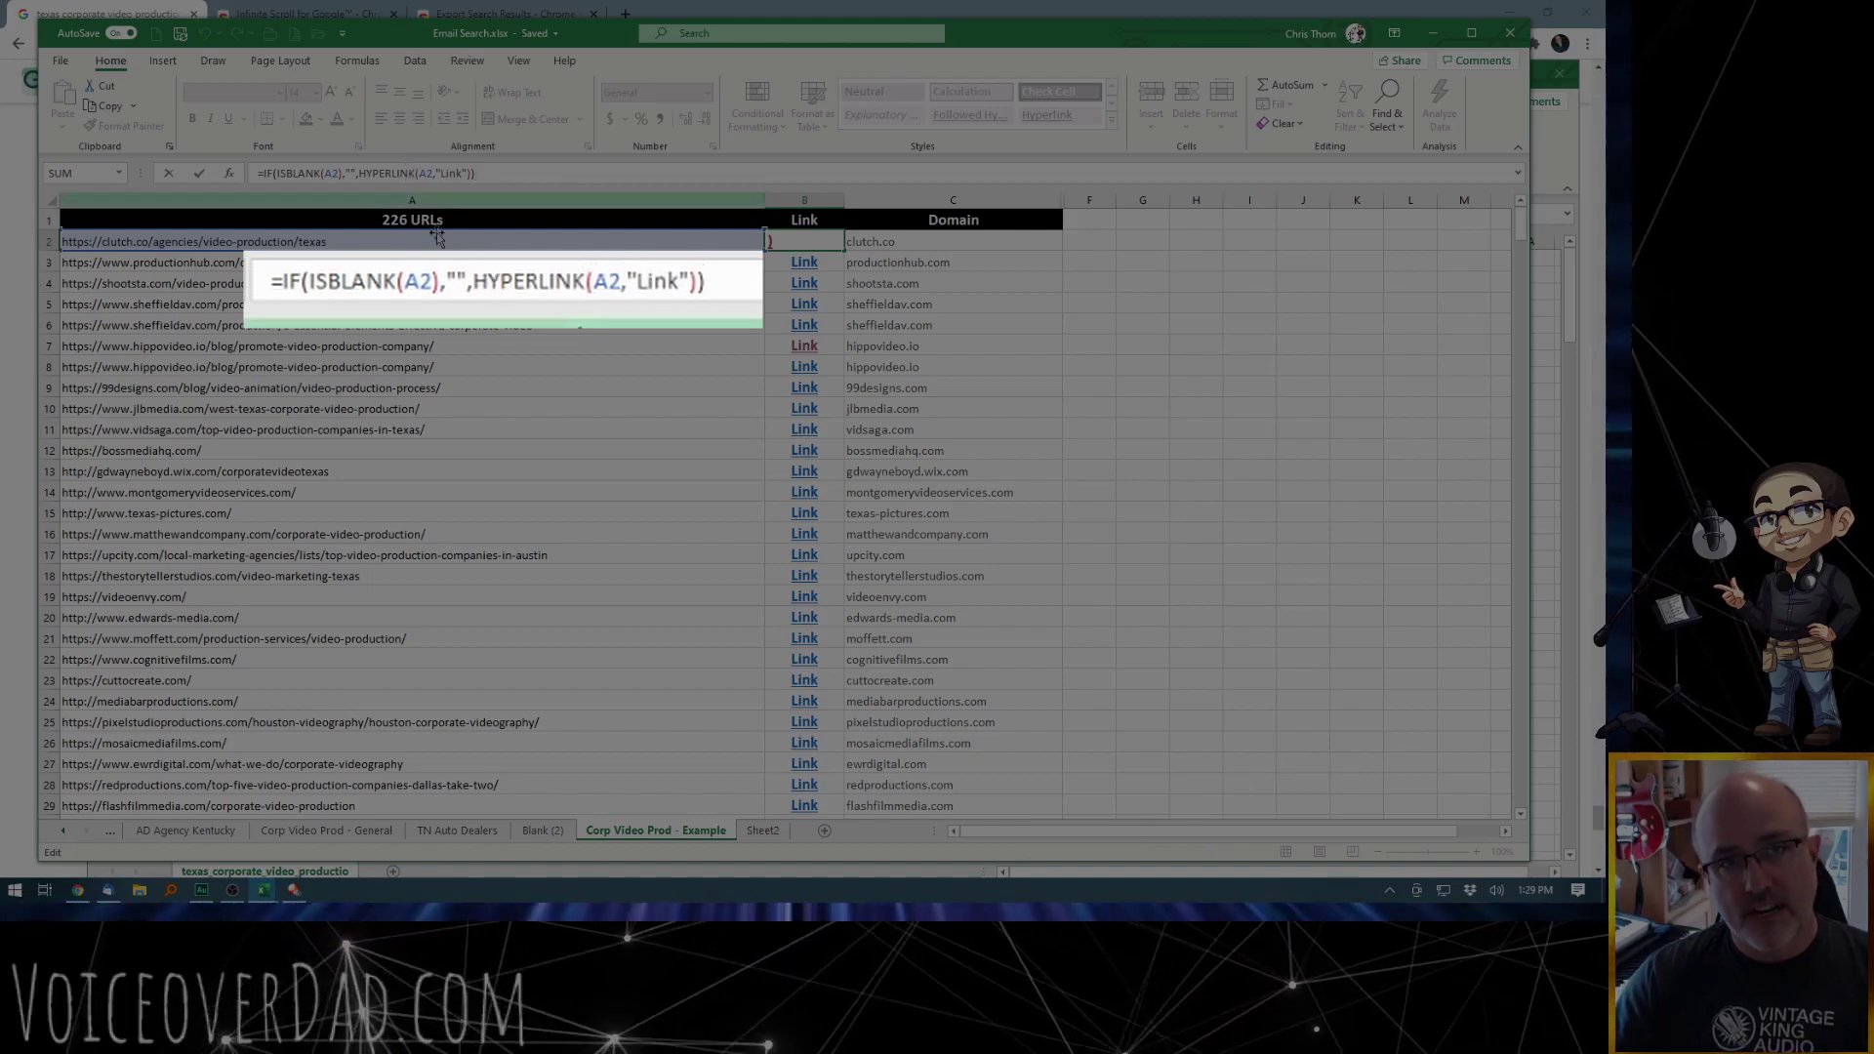
key(Escape)
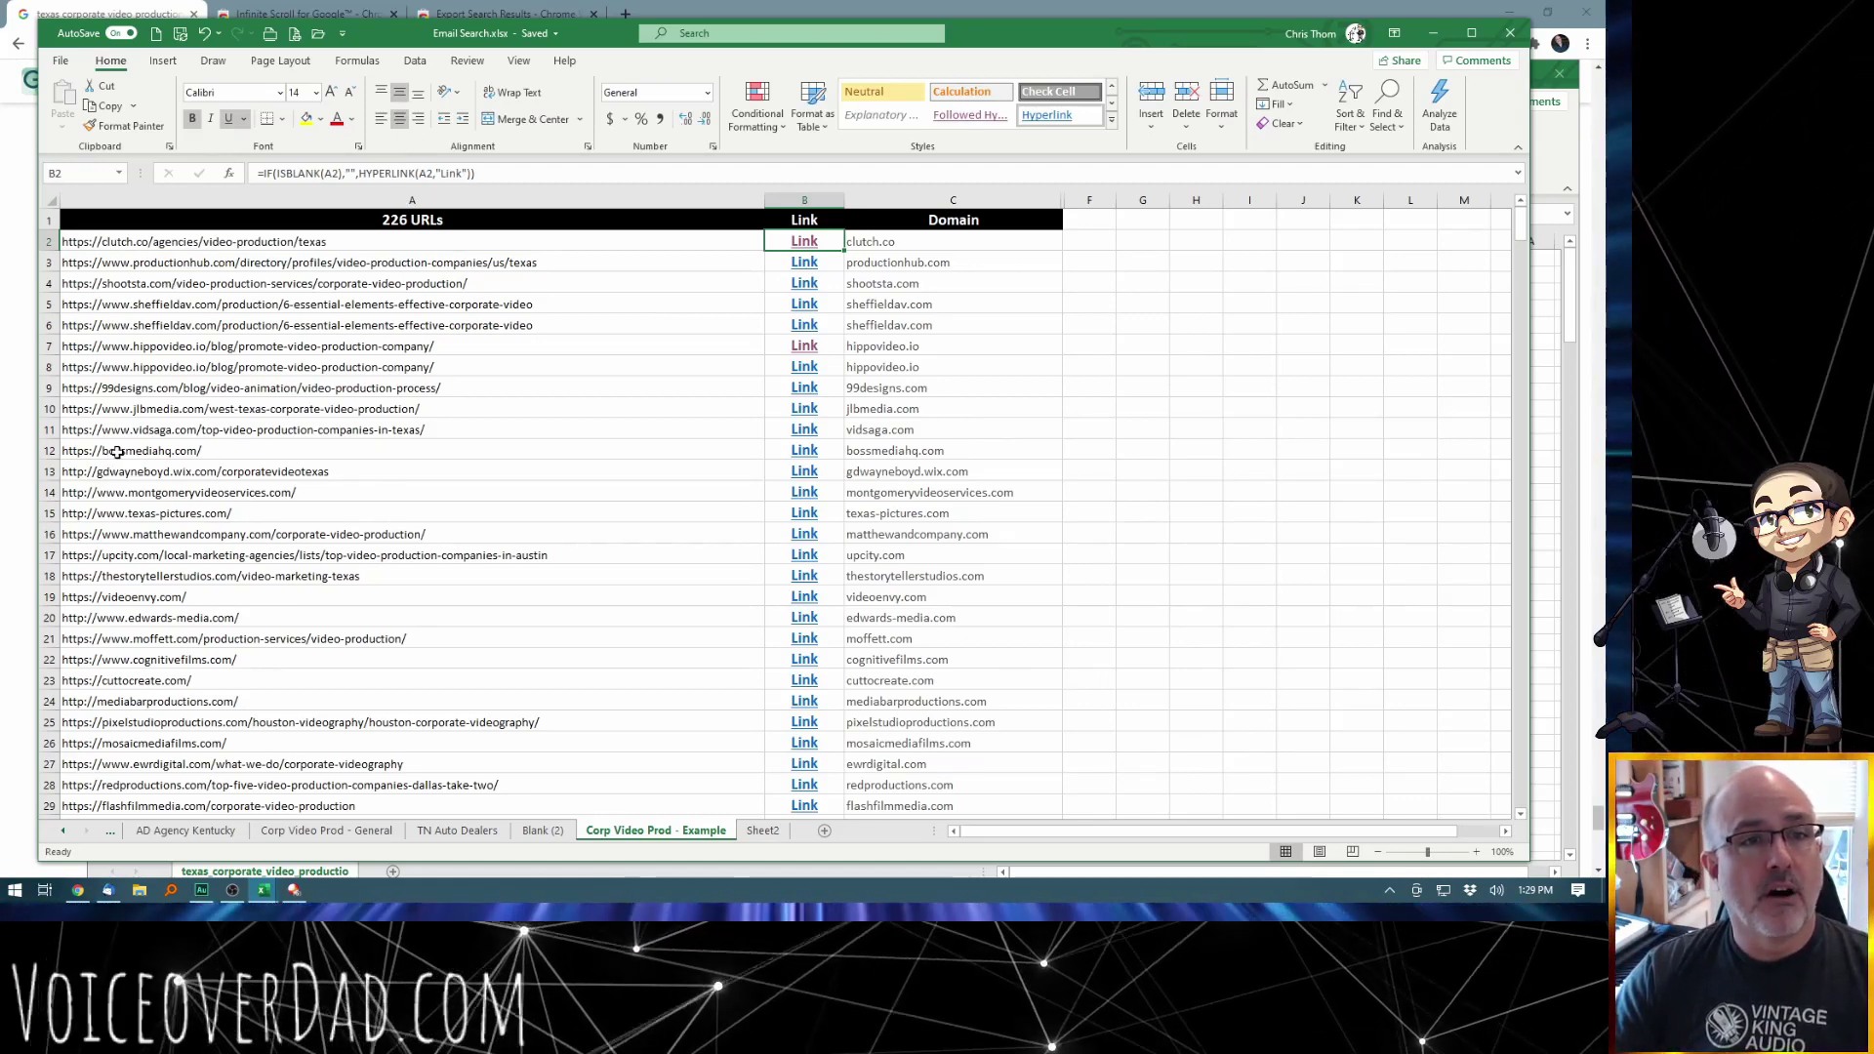
Step: Open the bossmediahq.com link in row 12, browse the site's home and contact pages, close the site and return to the workbook
click(186, 450)
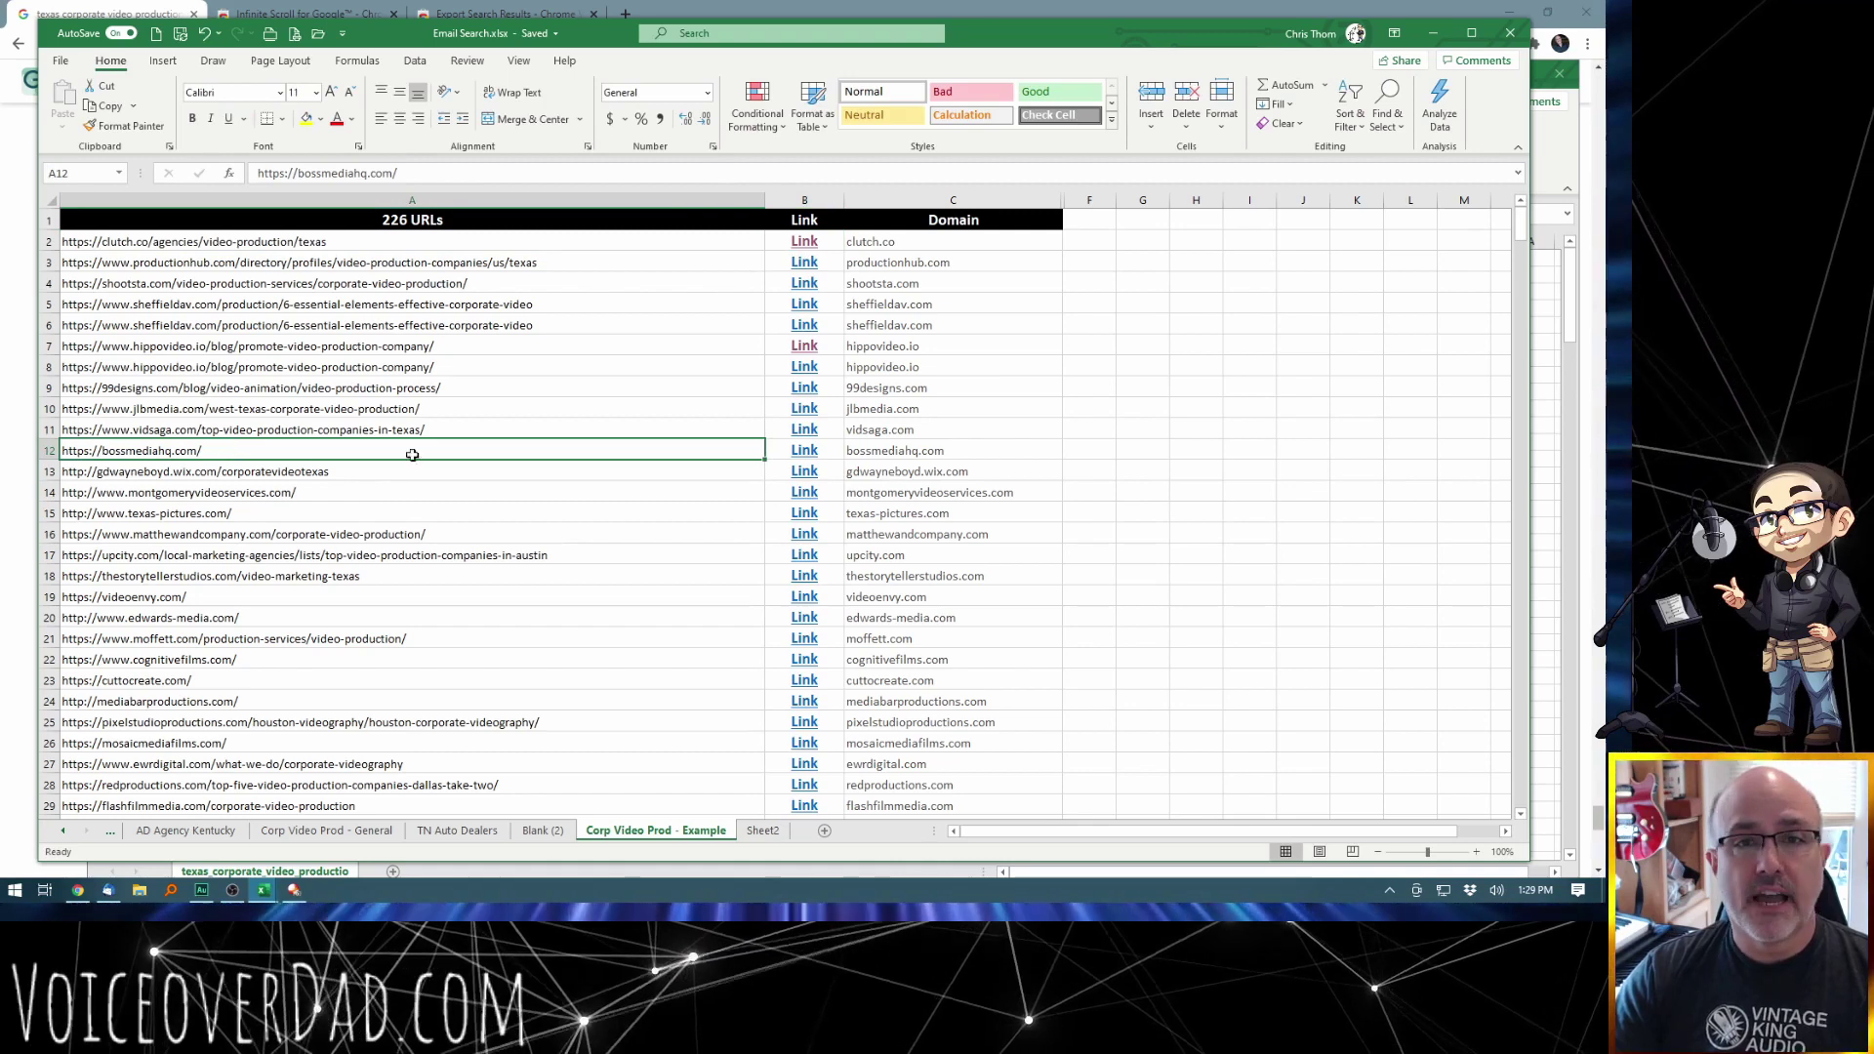
click(812, 448)
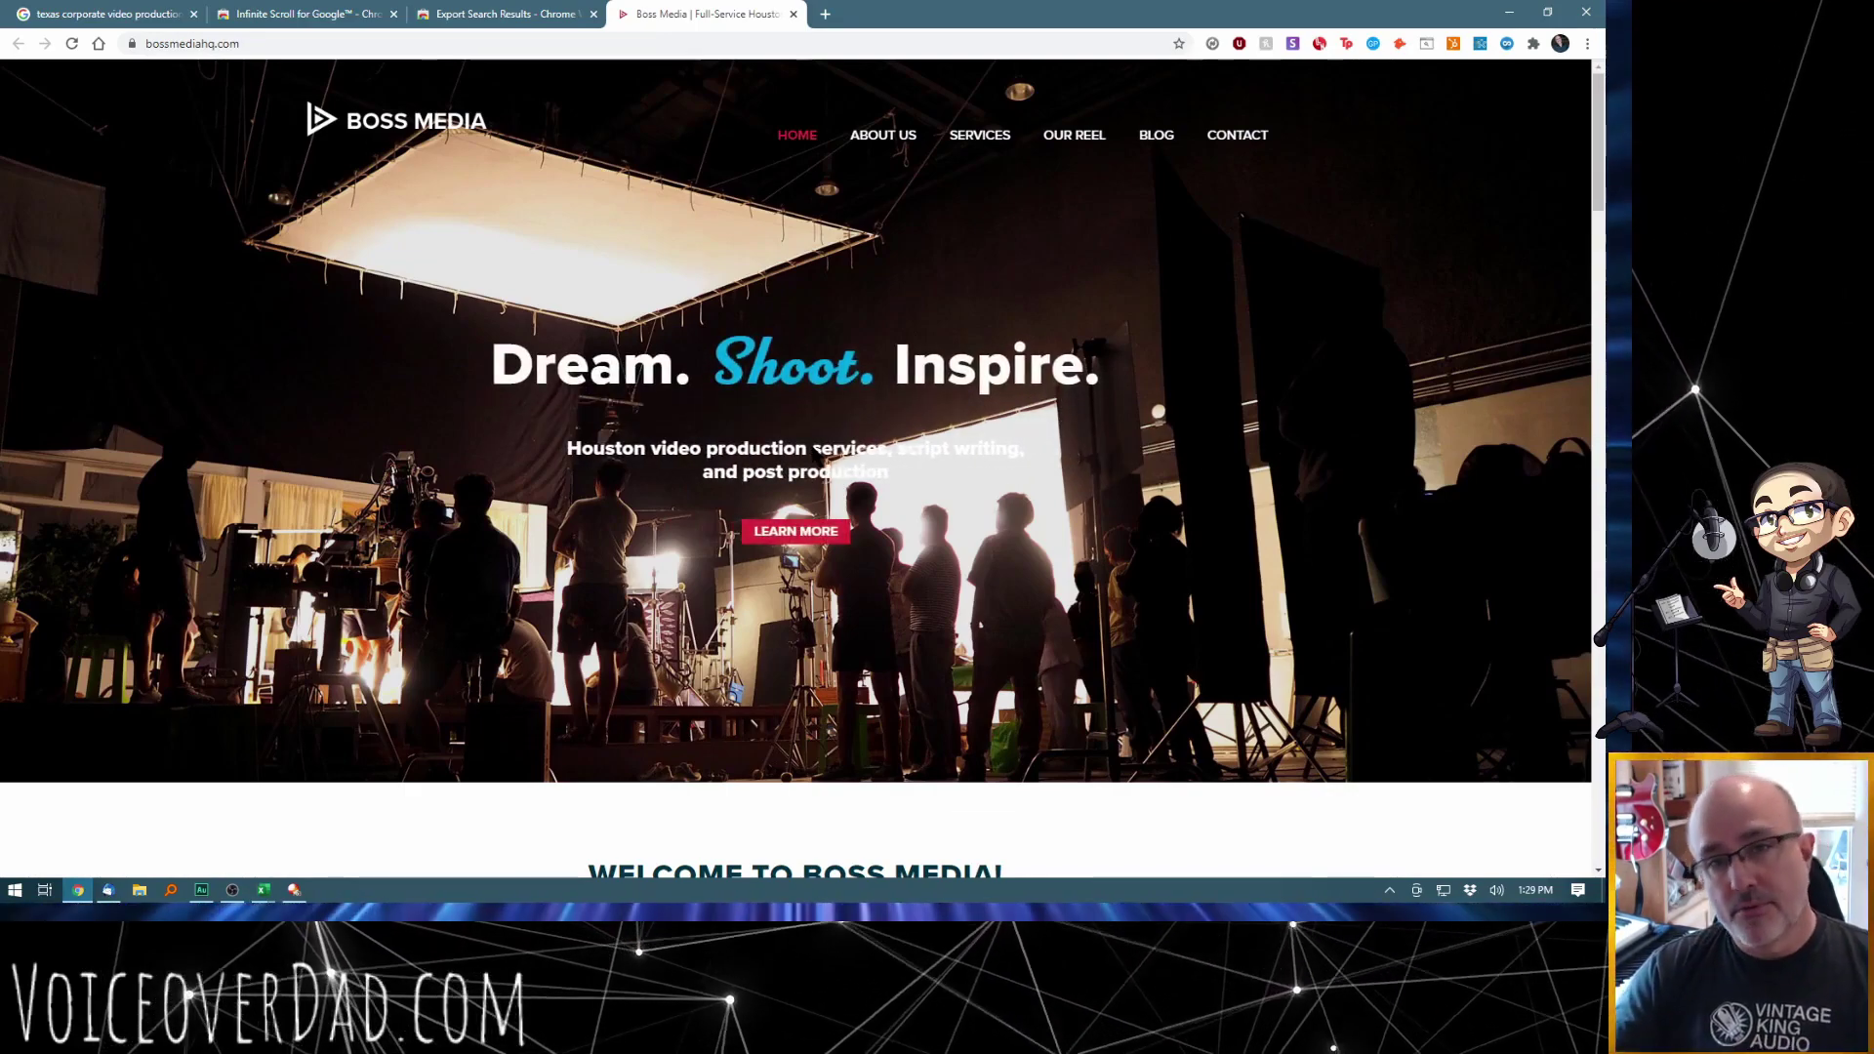
scroll(850, 459, down, 20)
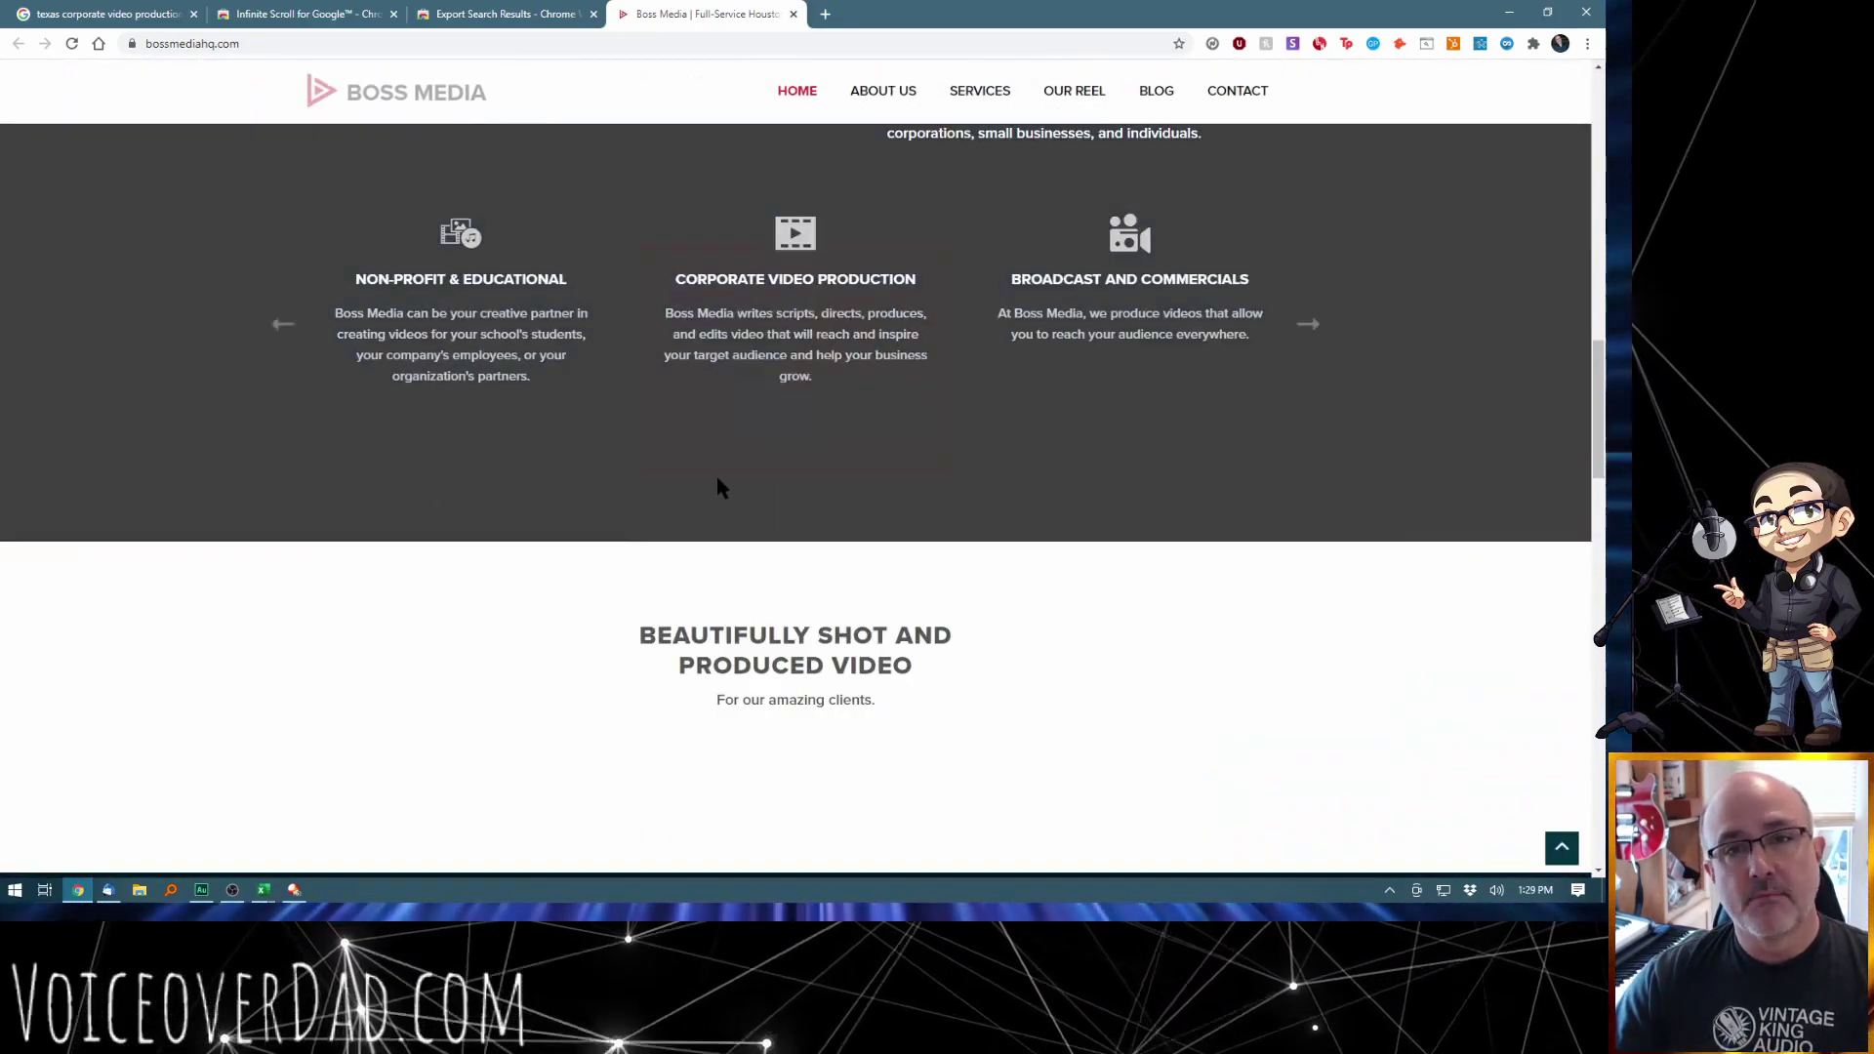
scroll(717, 483, up, 8)
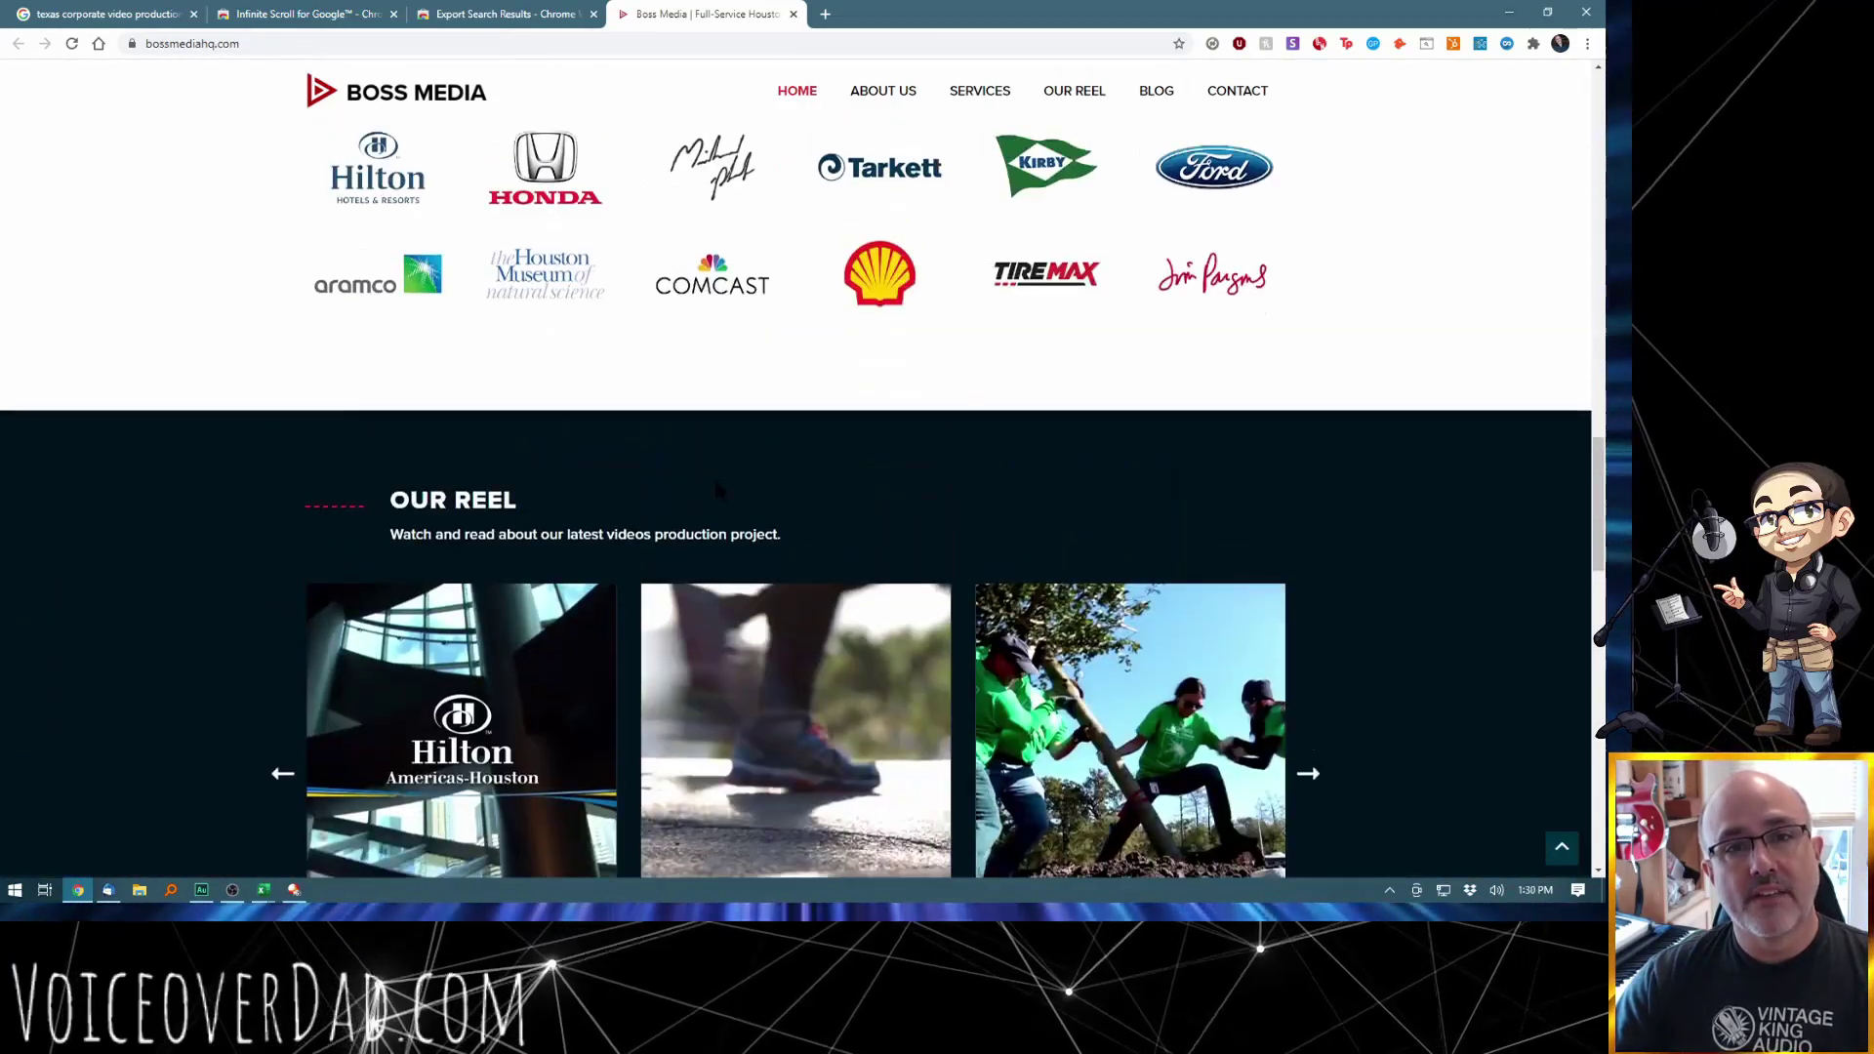
scroll(665, 490, down, 4)
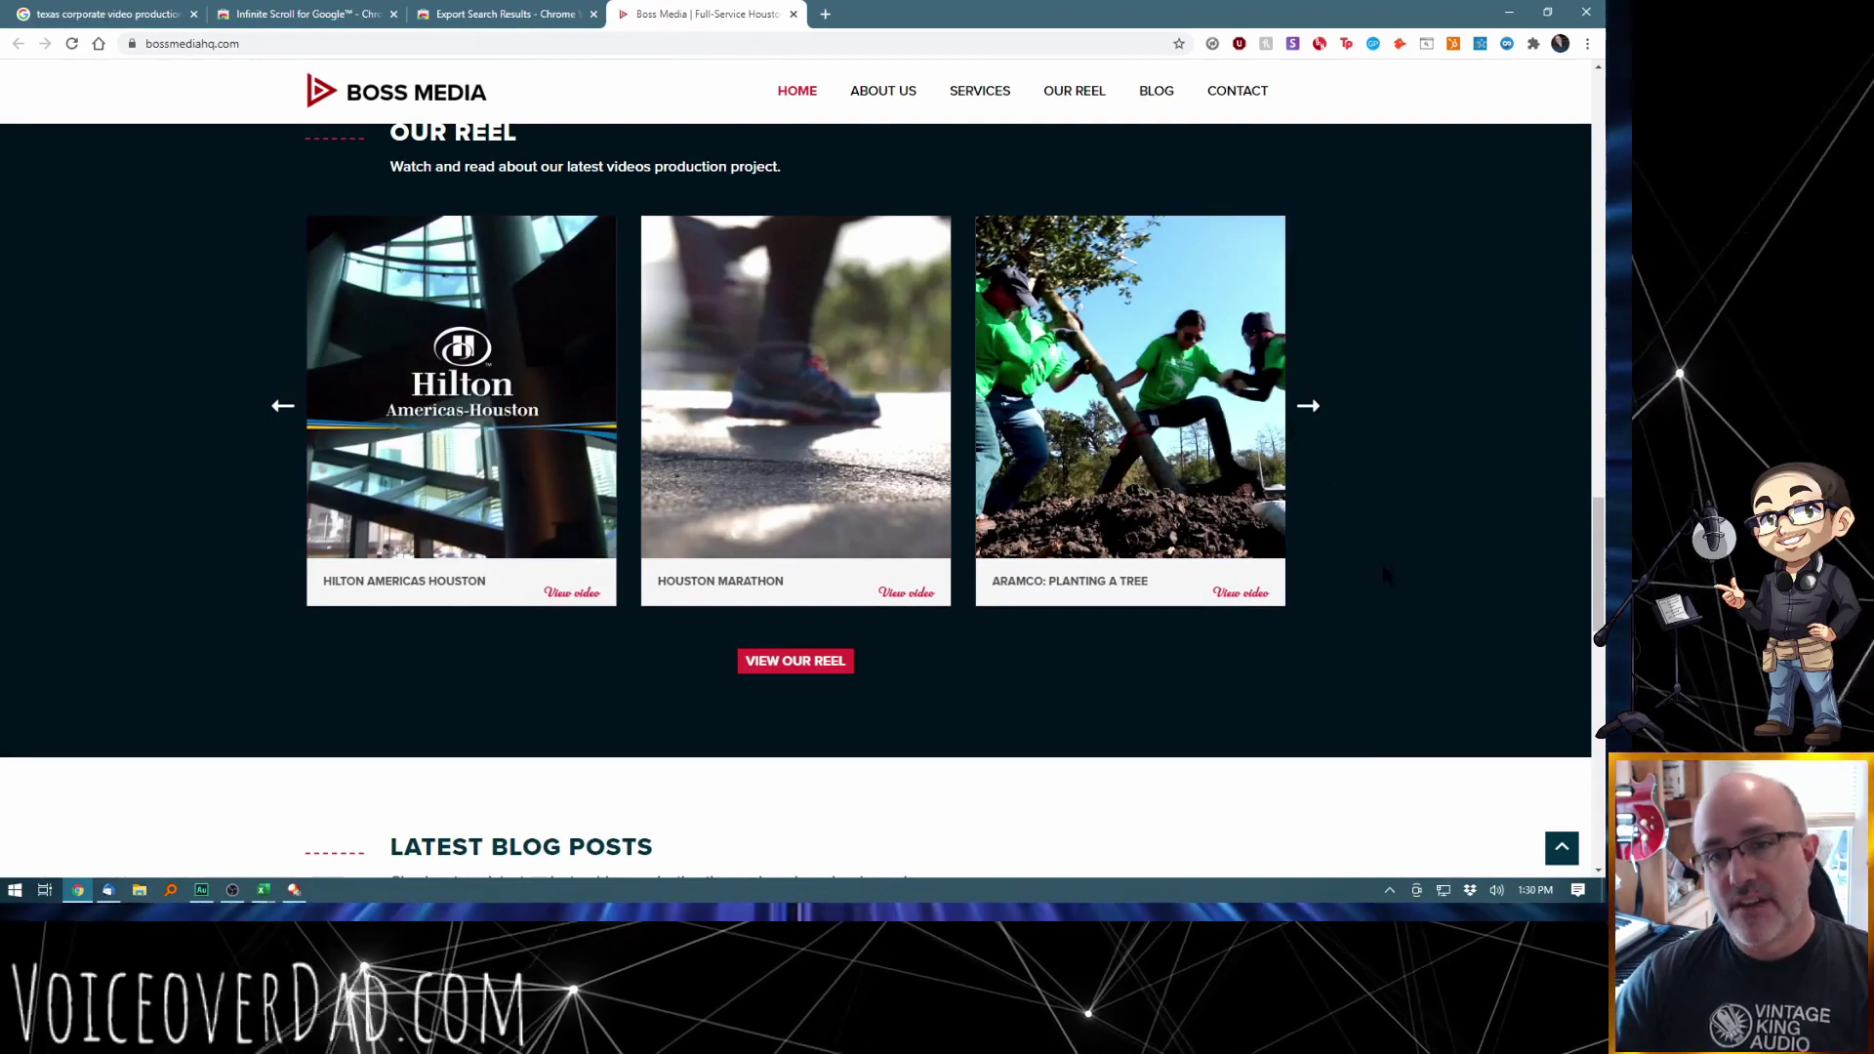
scroll(1384, 566, up, 15)
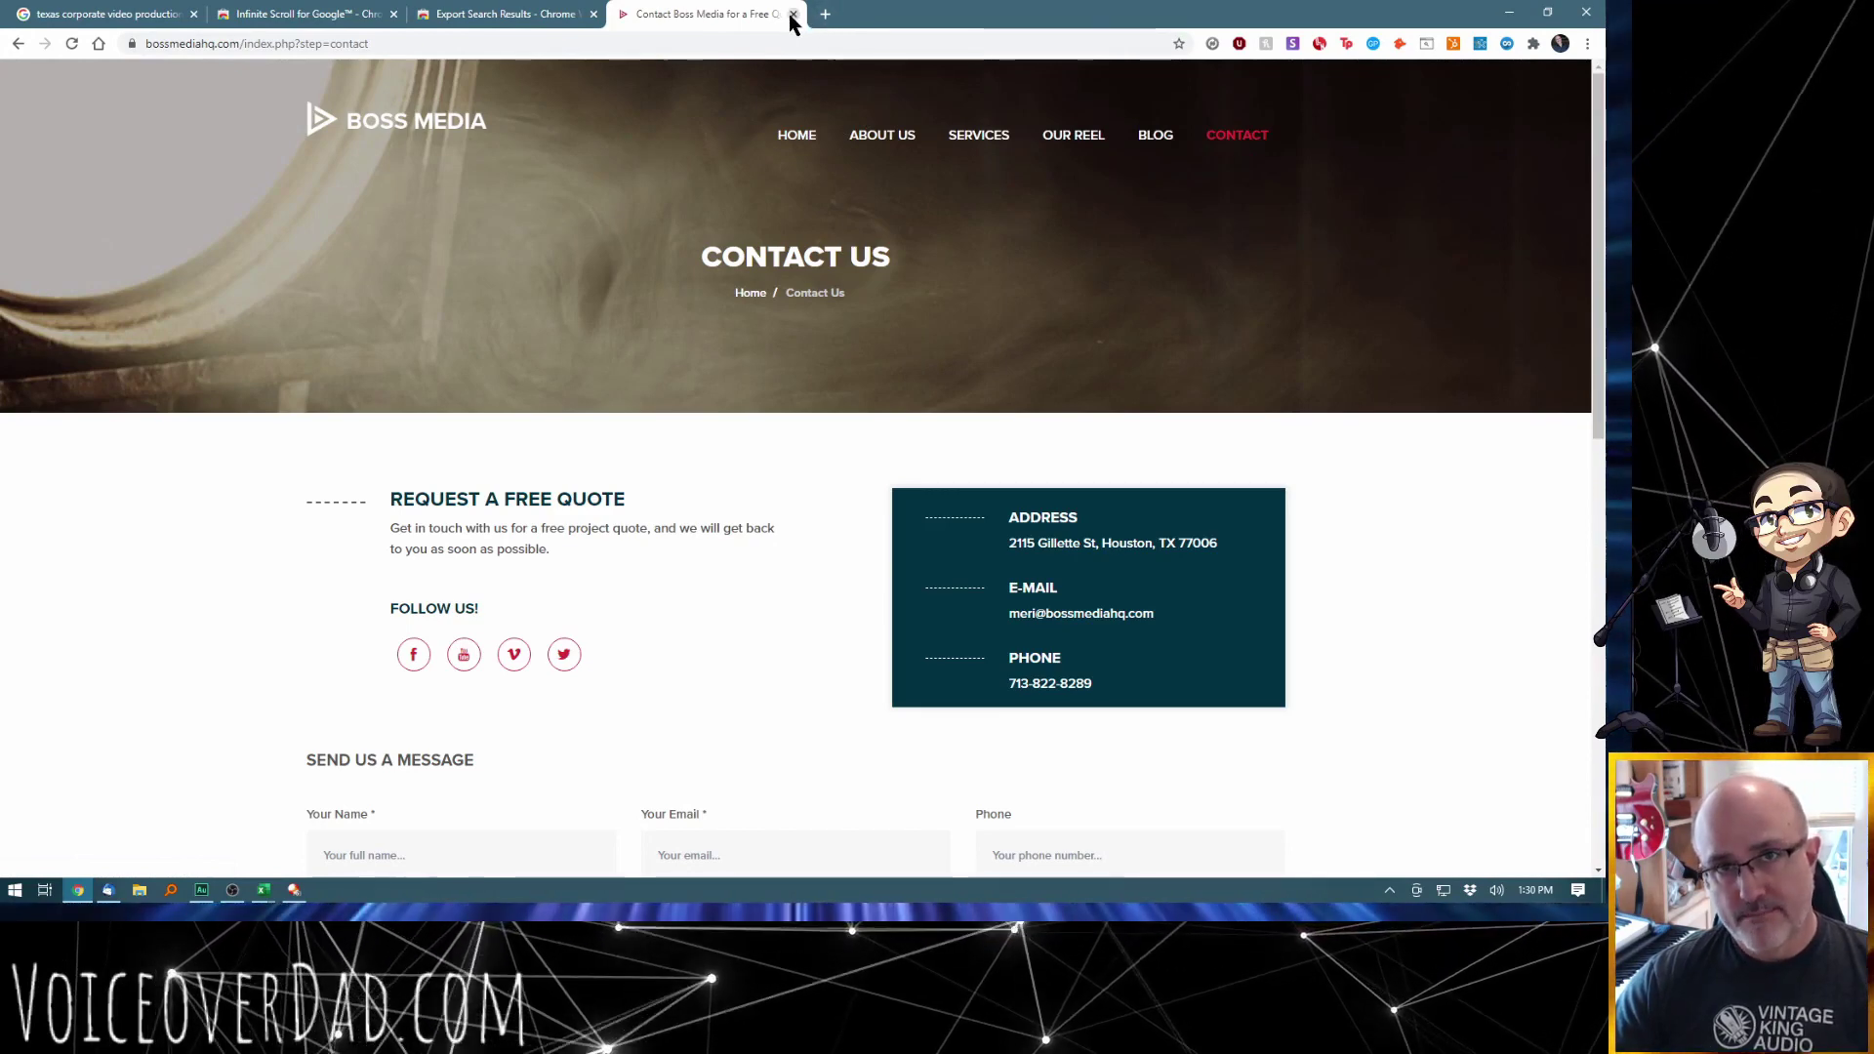
click(792, 14)
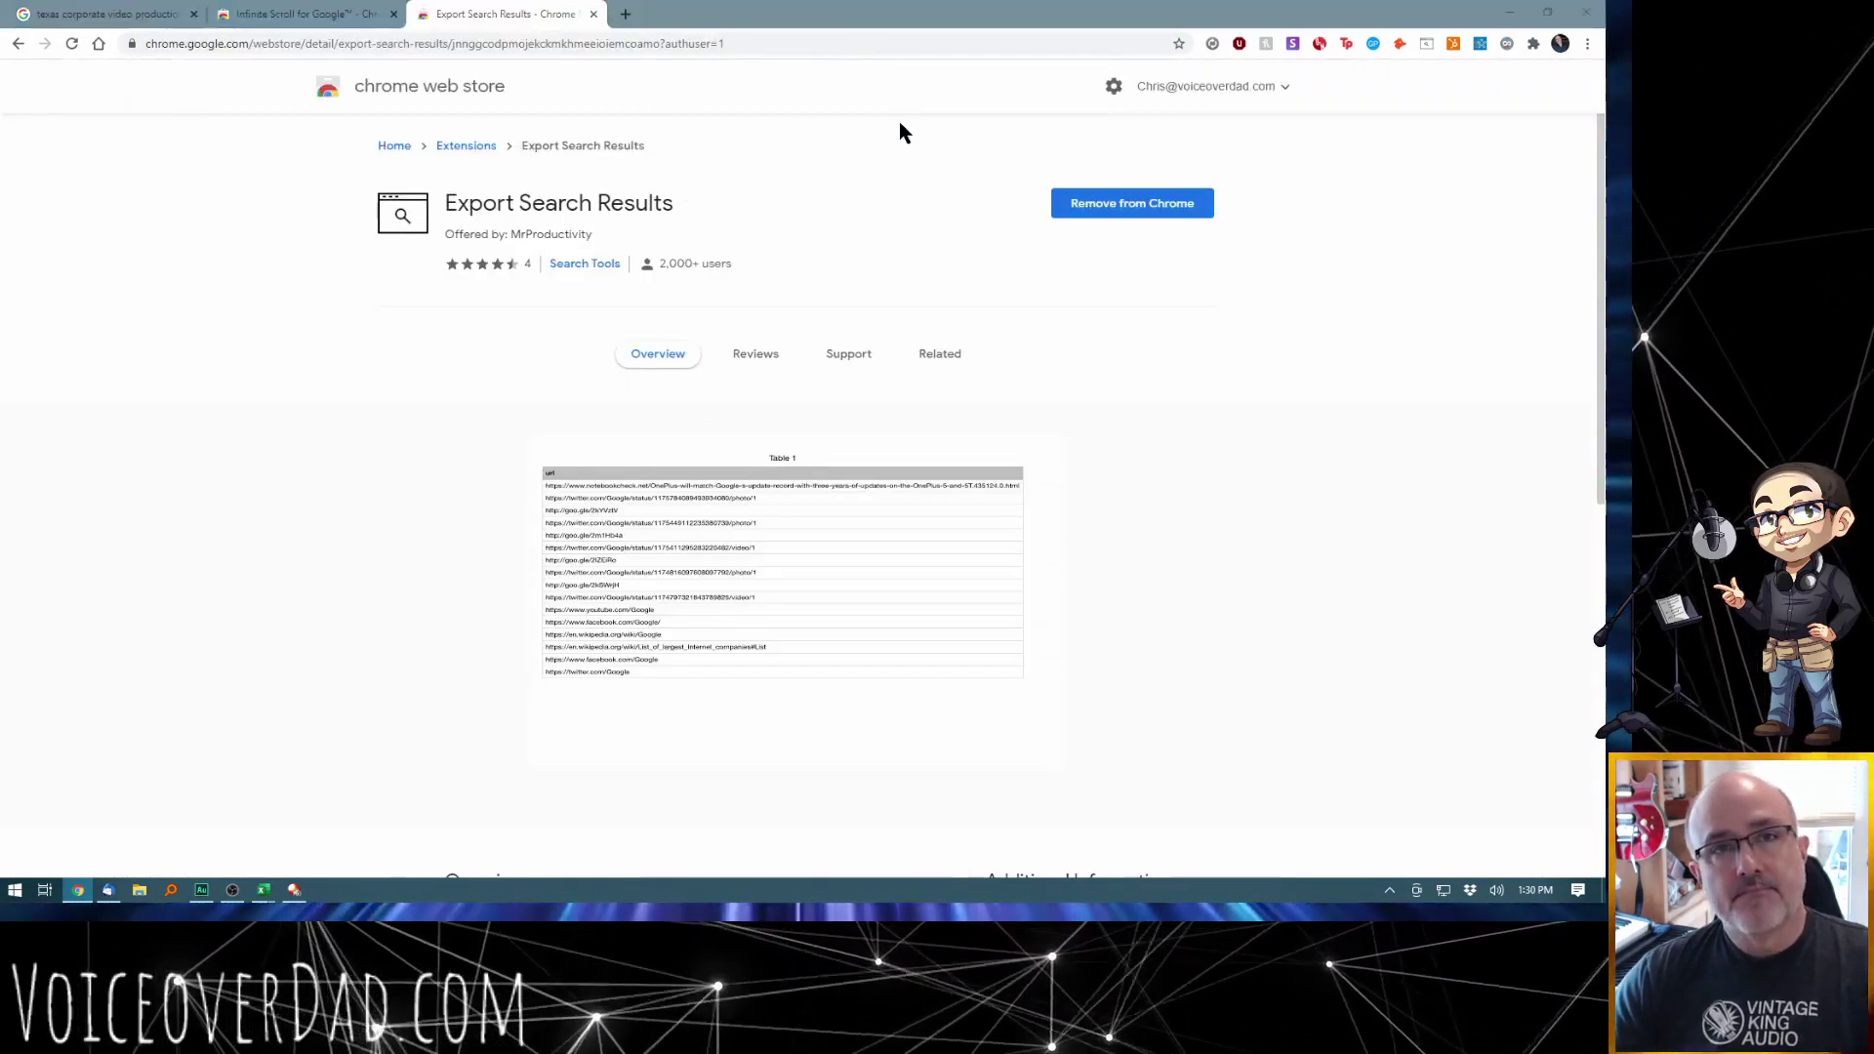
key(alt+Tab)
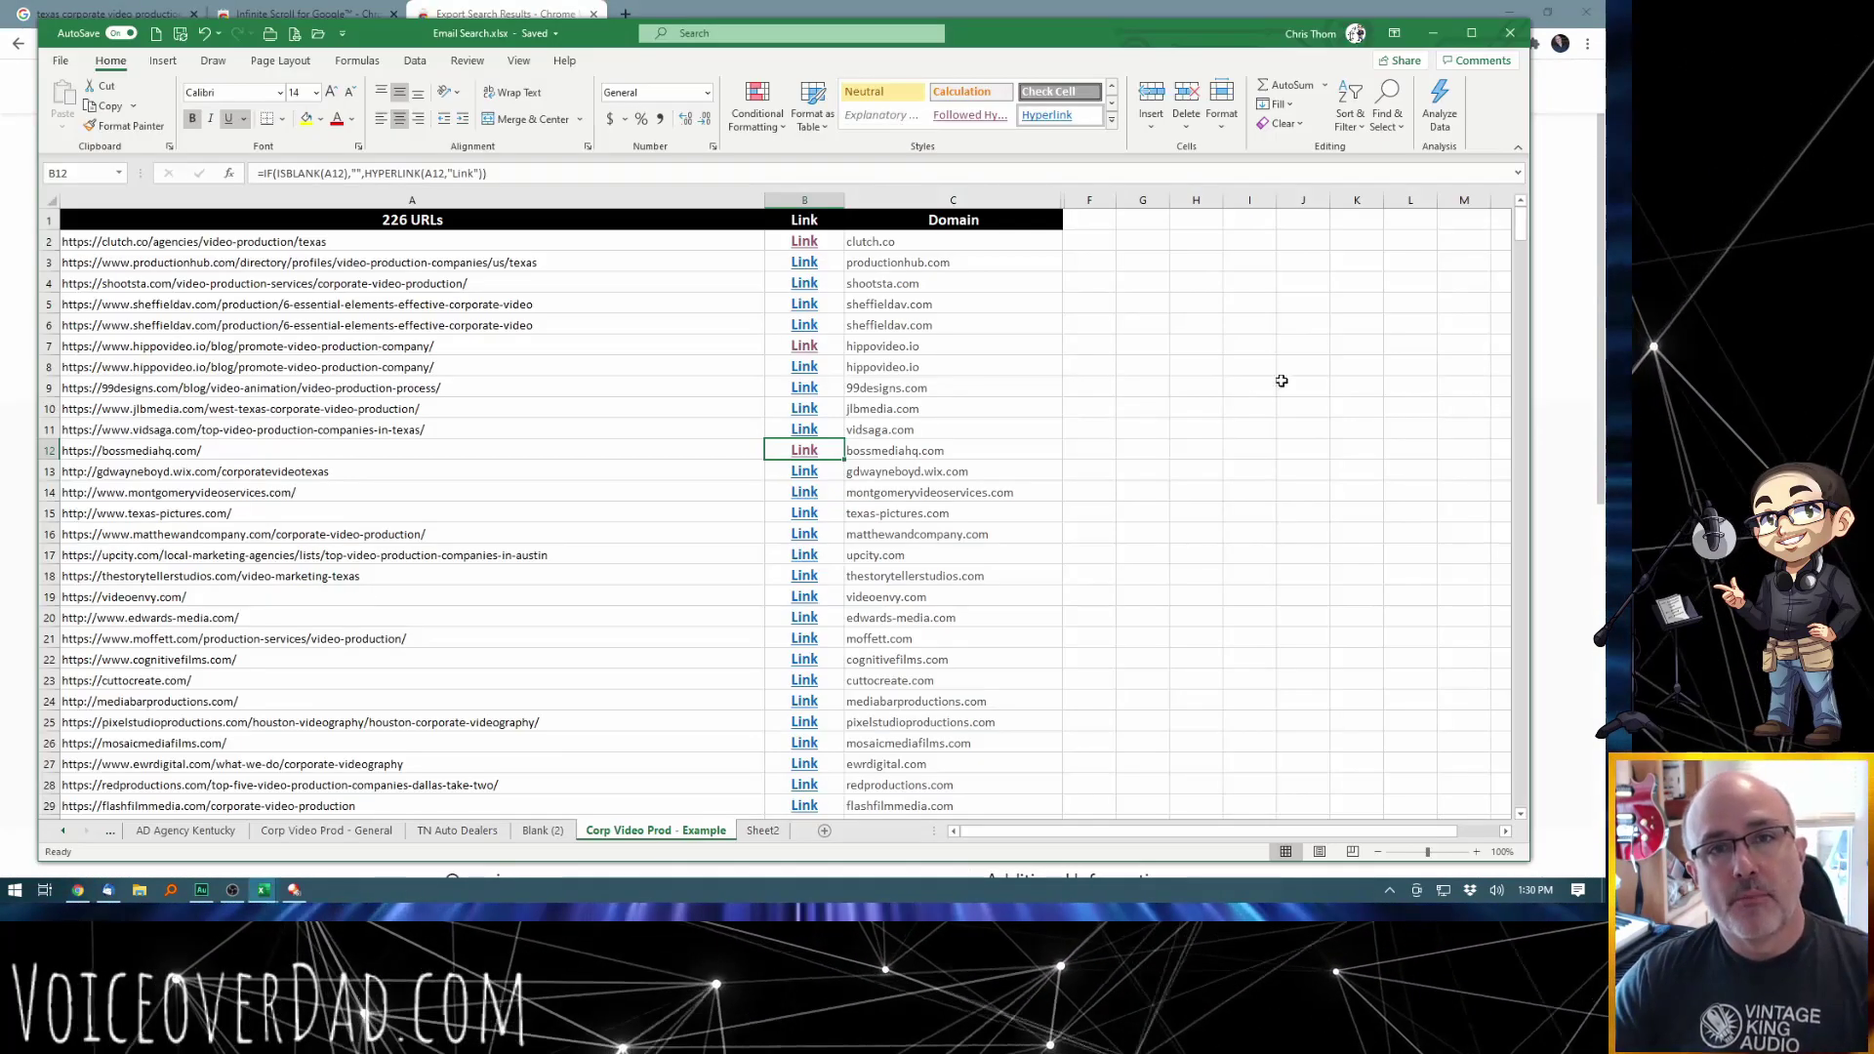
Step: Examine the domain-extraction formula in C2 through C8 and compare which column A cell each row references
click(963, 243)
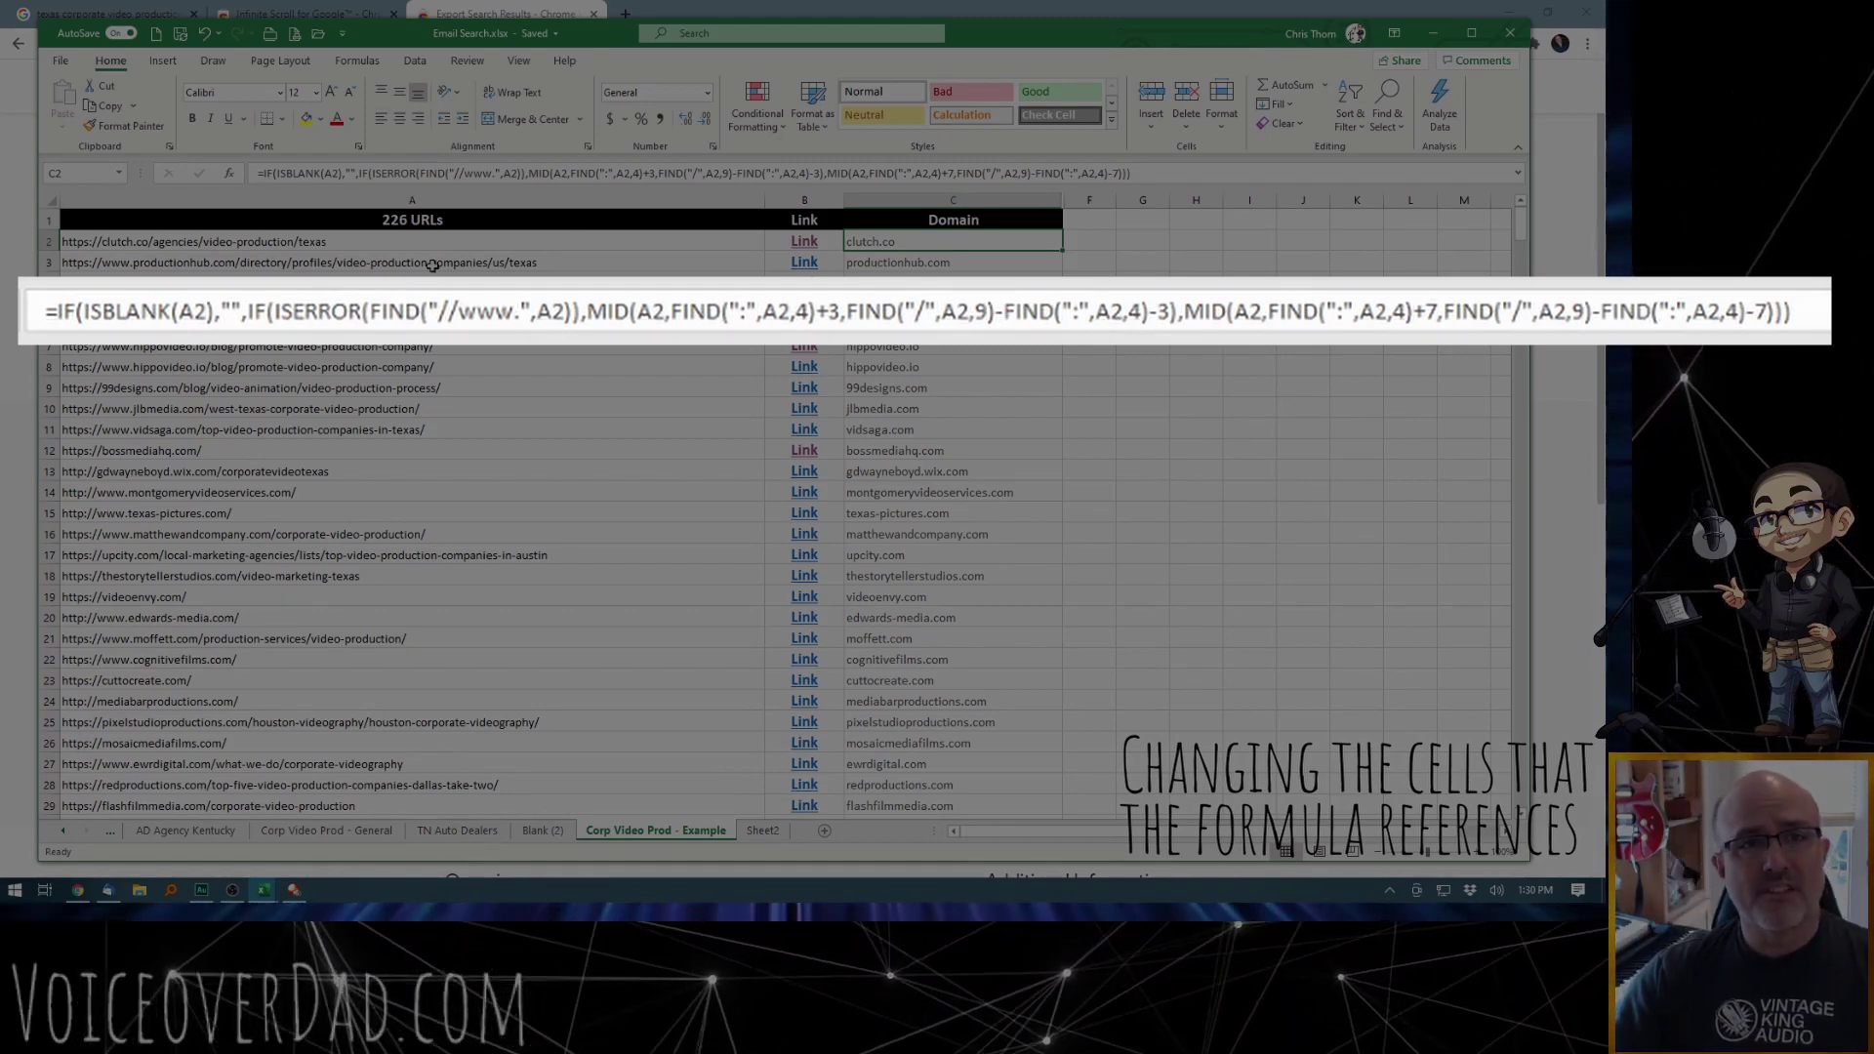
click(918, 262)
click(919, 284)
click(919, 305)
click(920, 326)
click(919, 350)
click(947, 368)
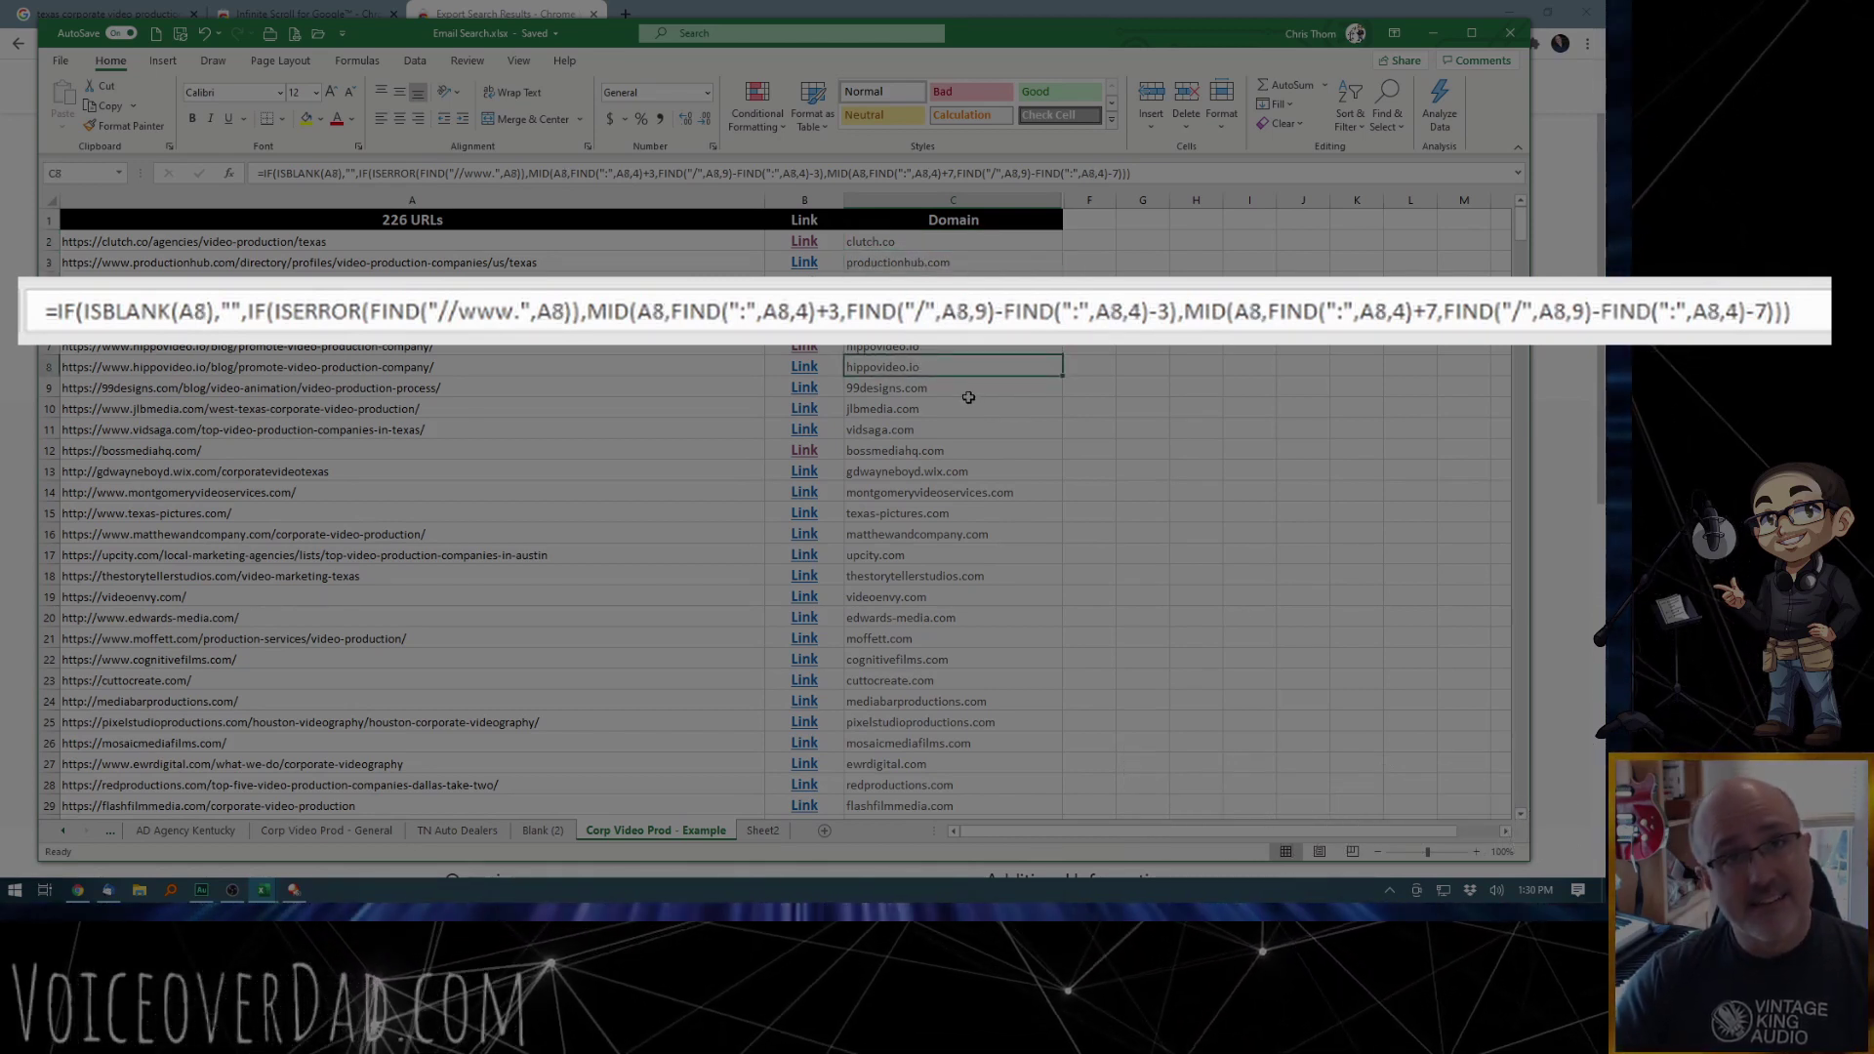
click(970, 249)
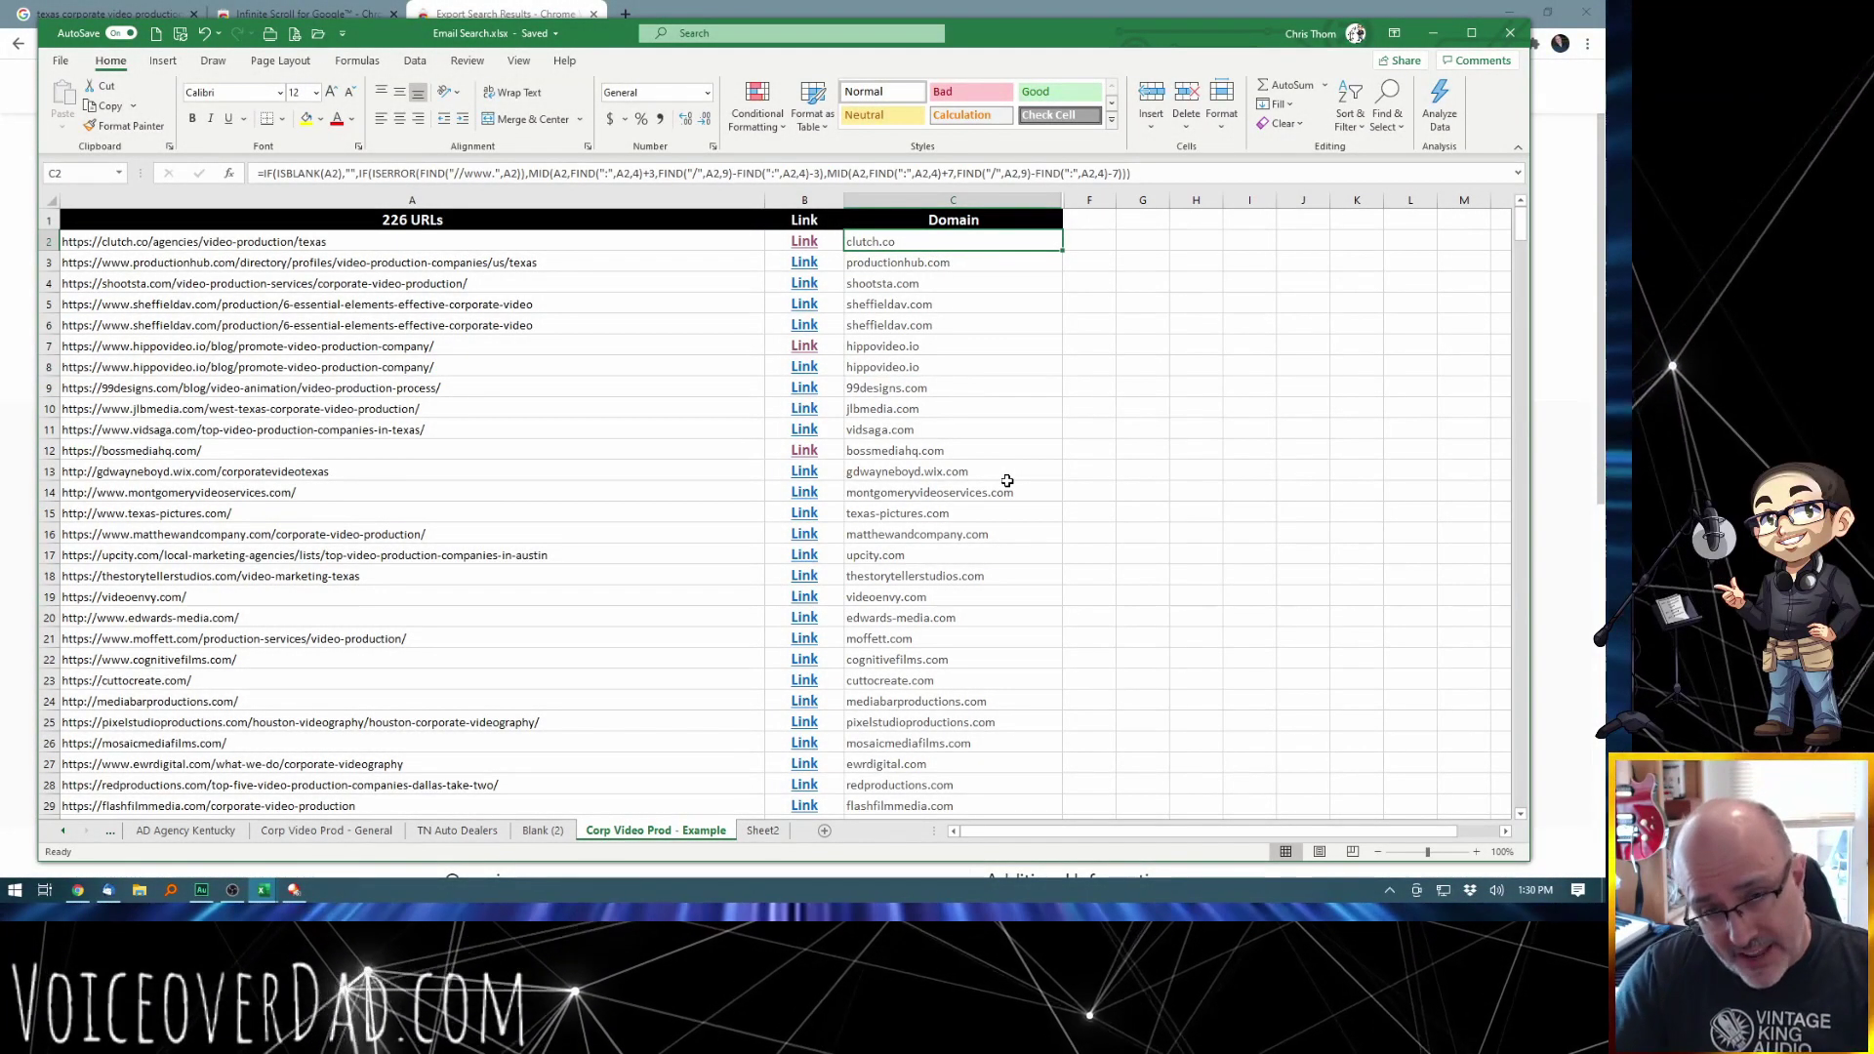
click(949, 282)
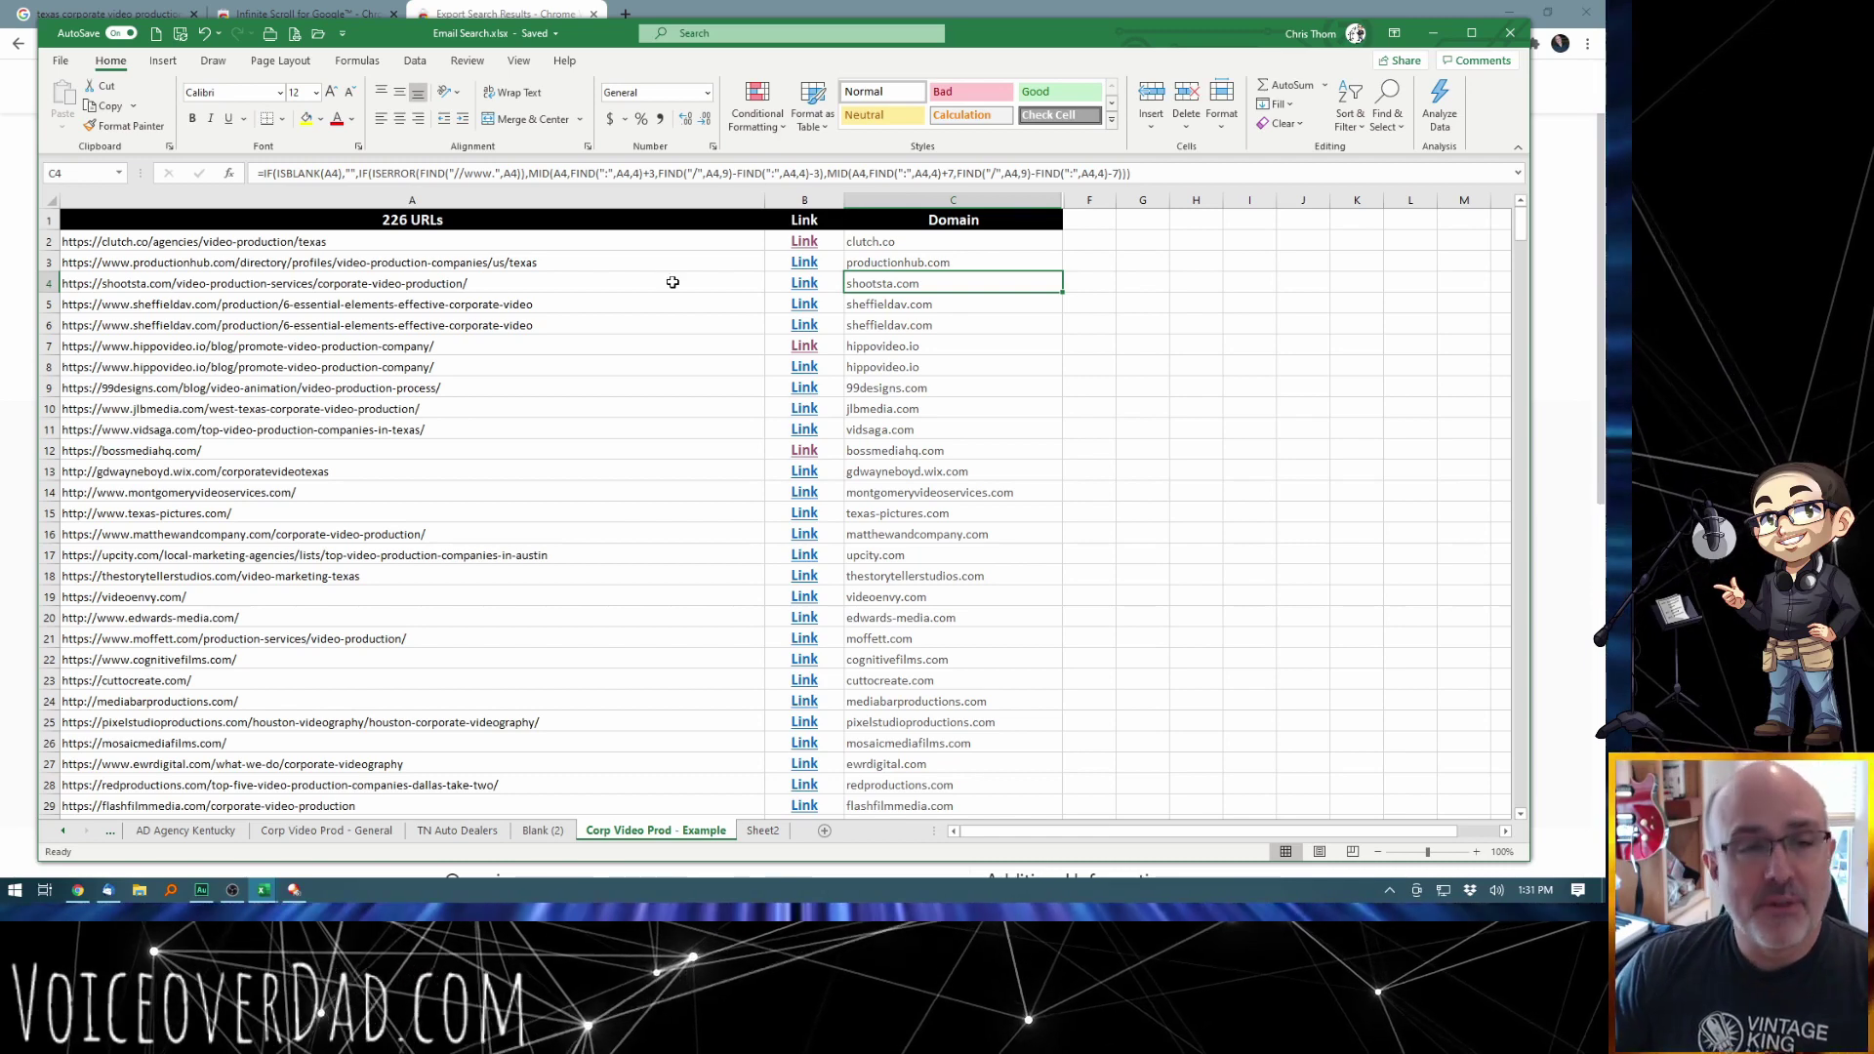
Step: Add a conditional formatting rule to the Domain column that fills duplicate values with light blue
click(932, 199)
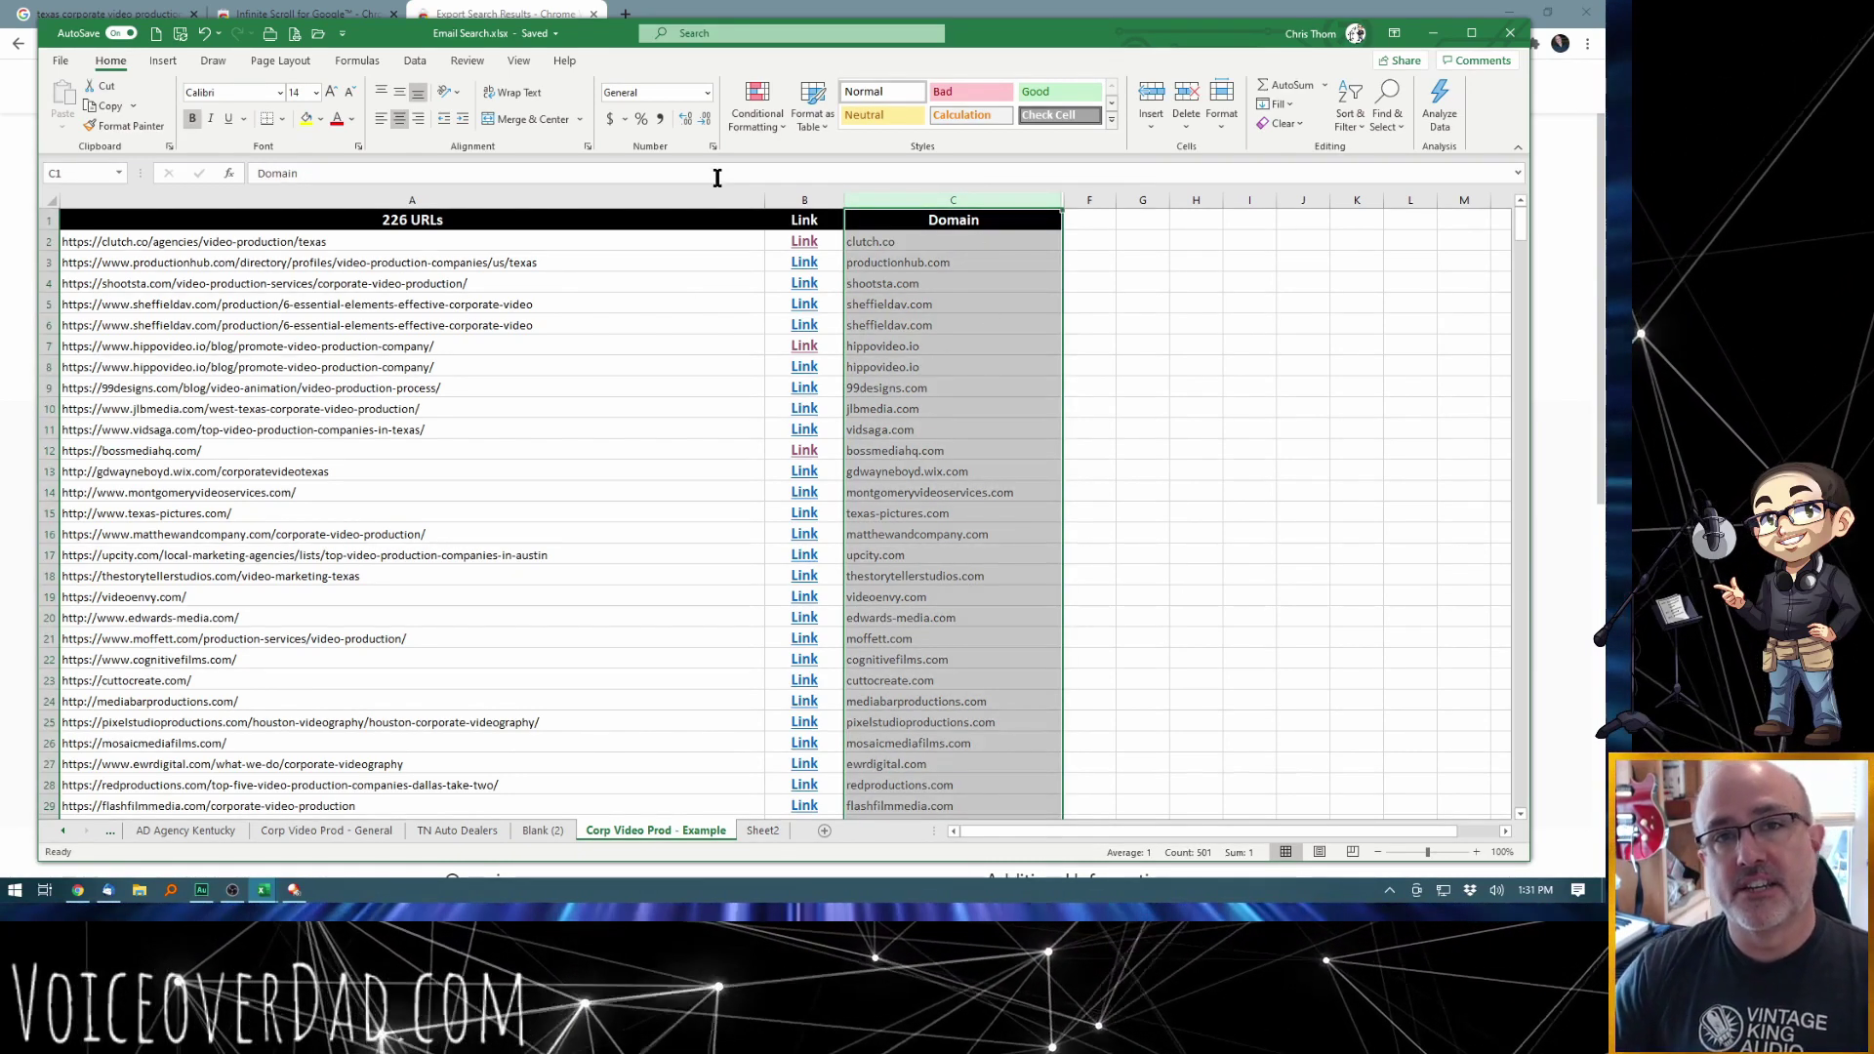
click(770, 131)
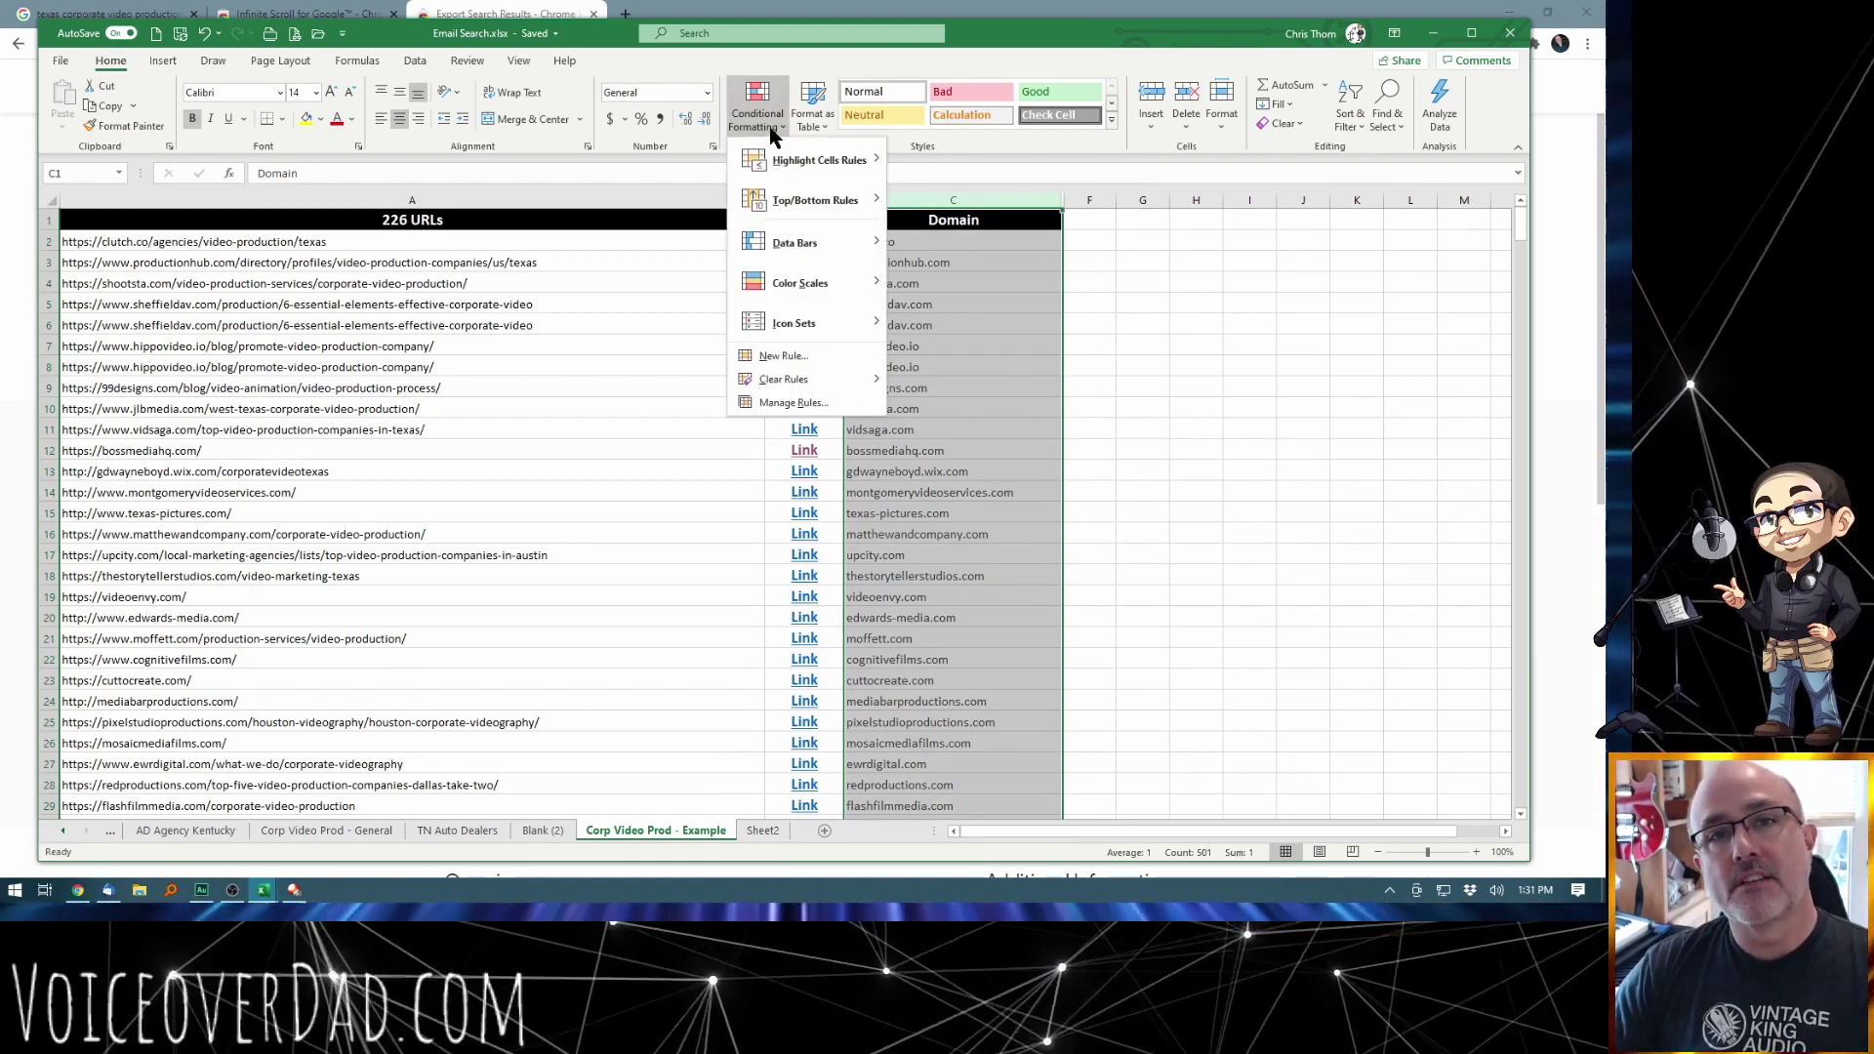
click(800, 360)
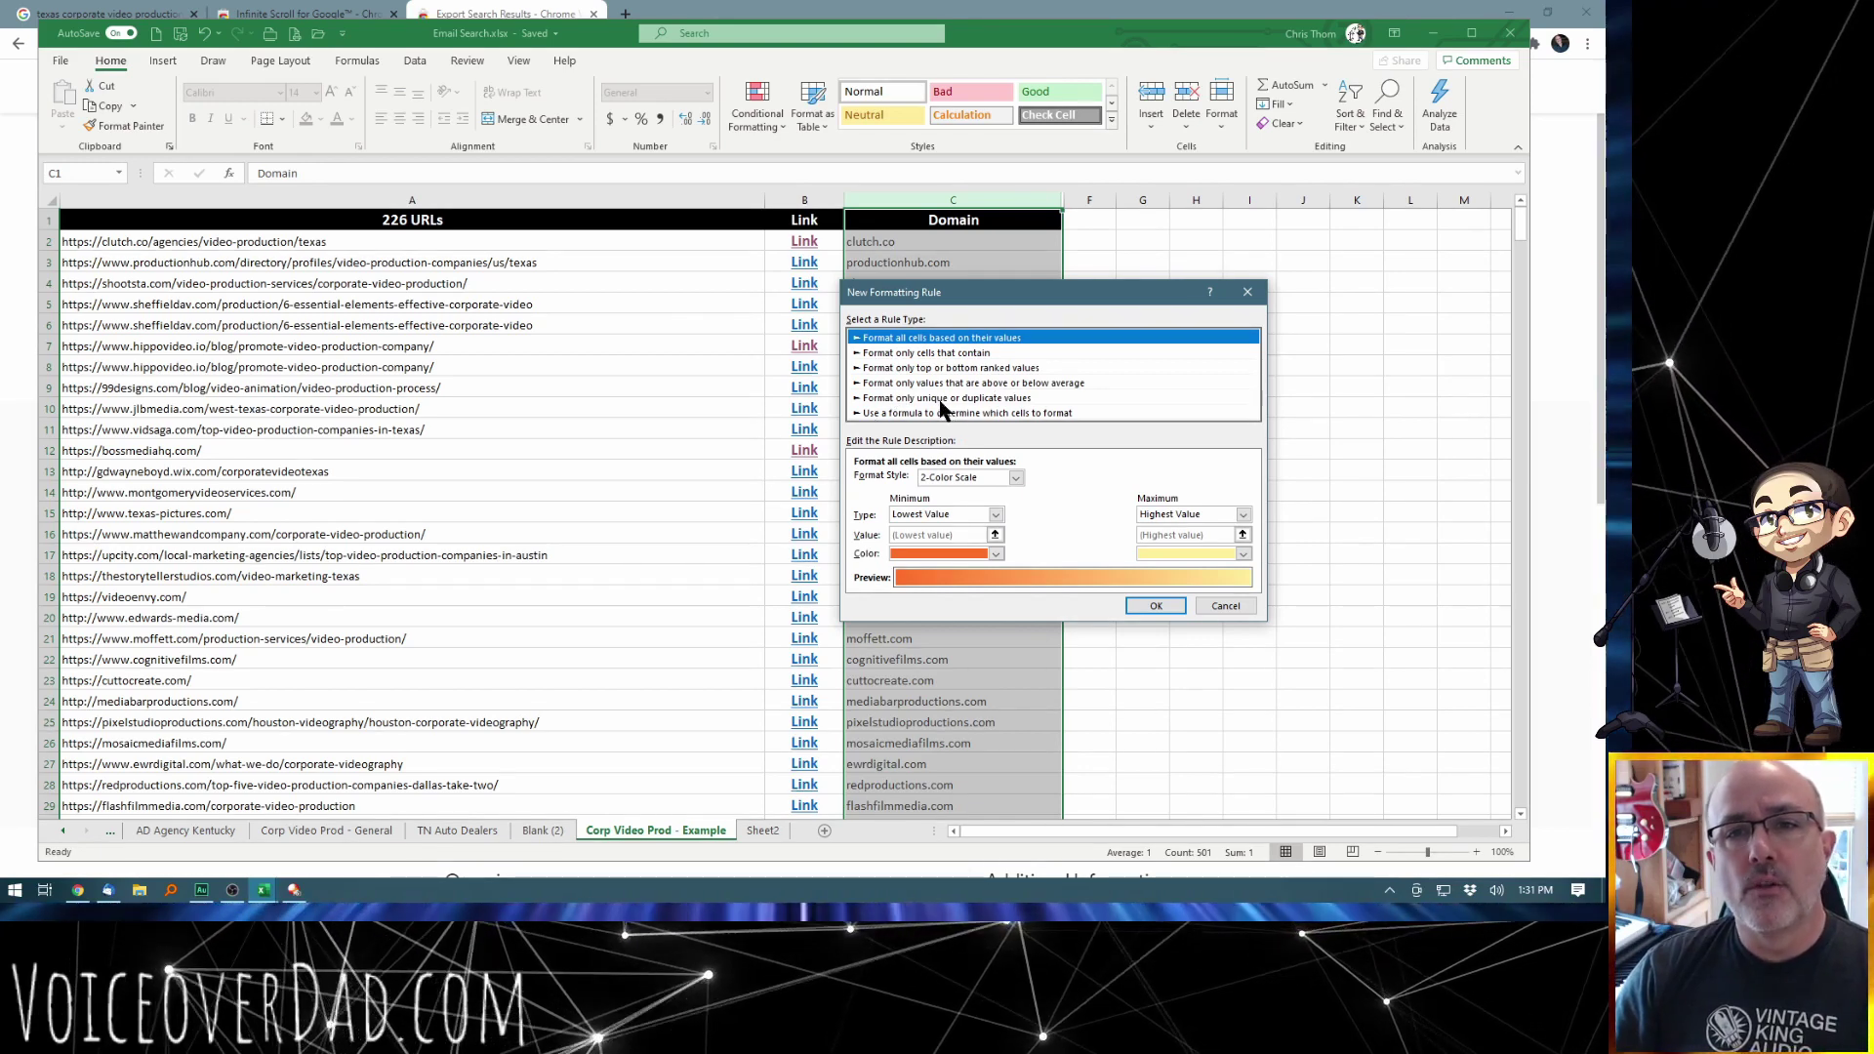
click(984, 399)
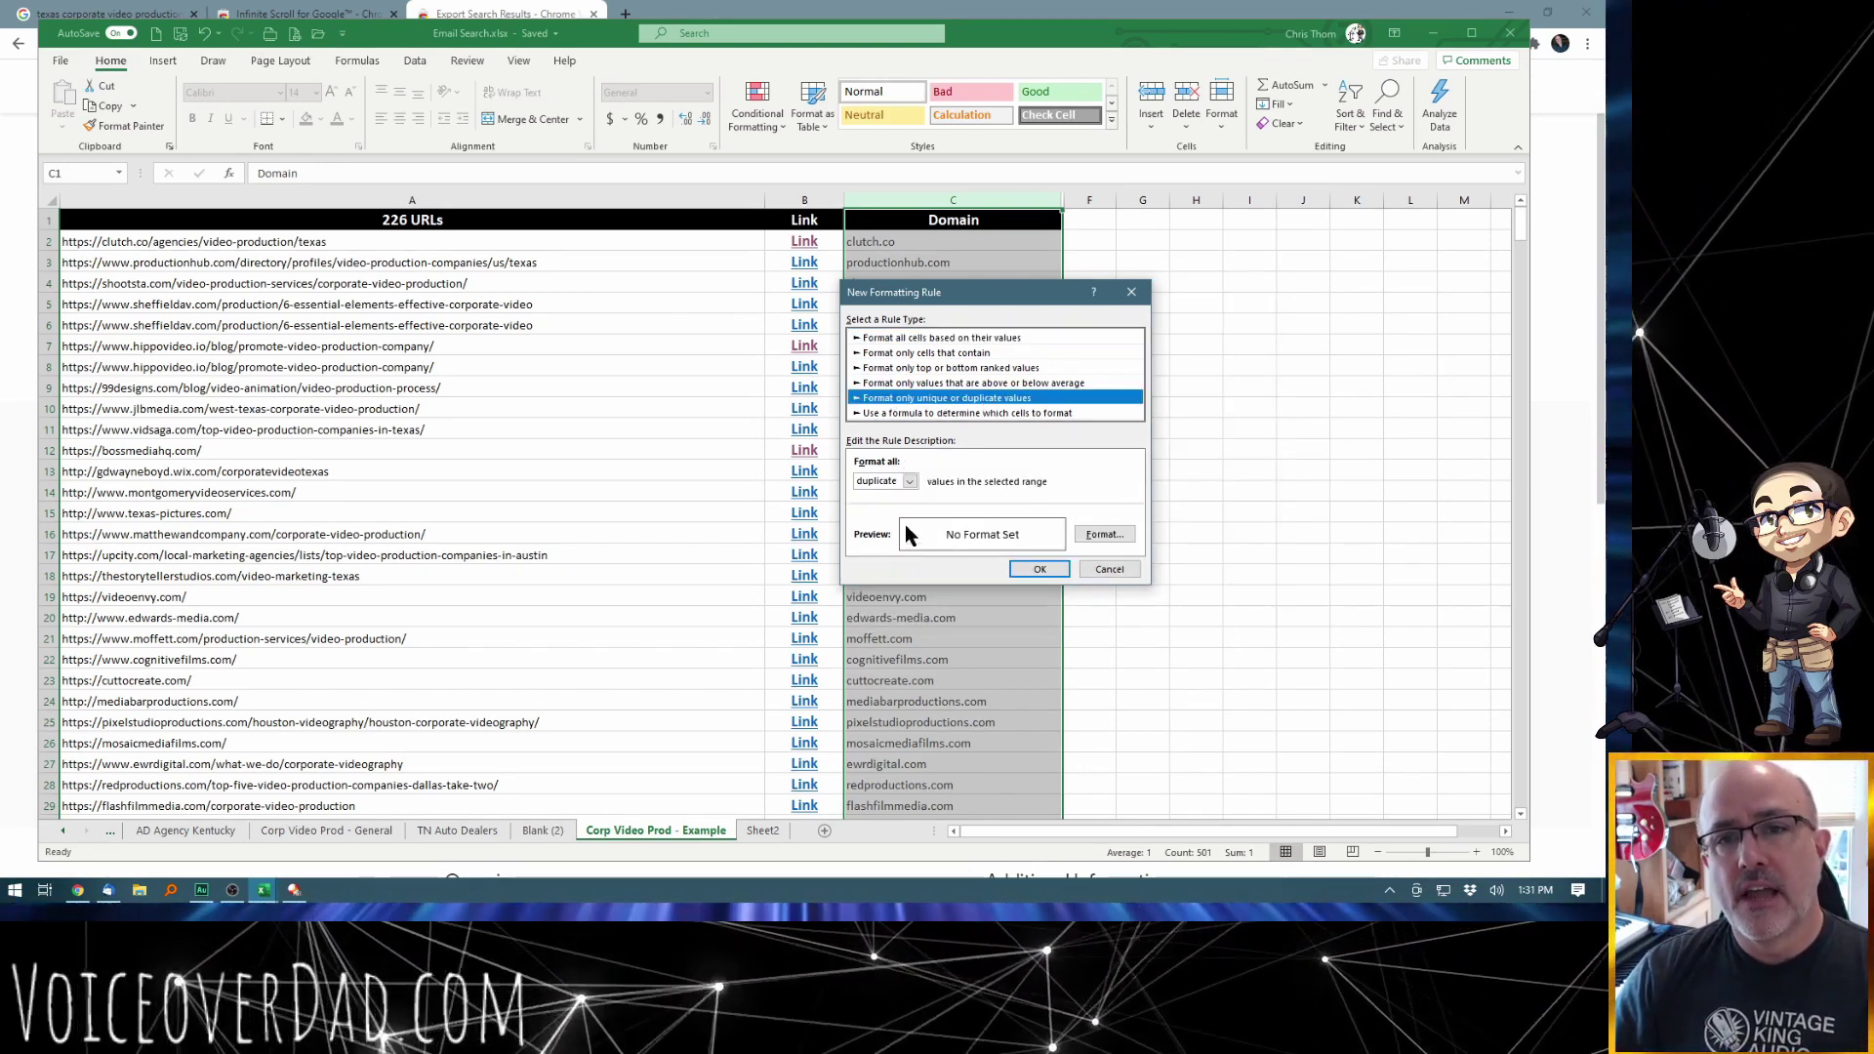
click(1097, 539)
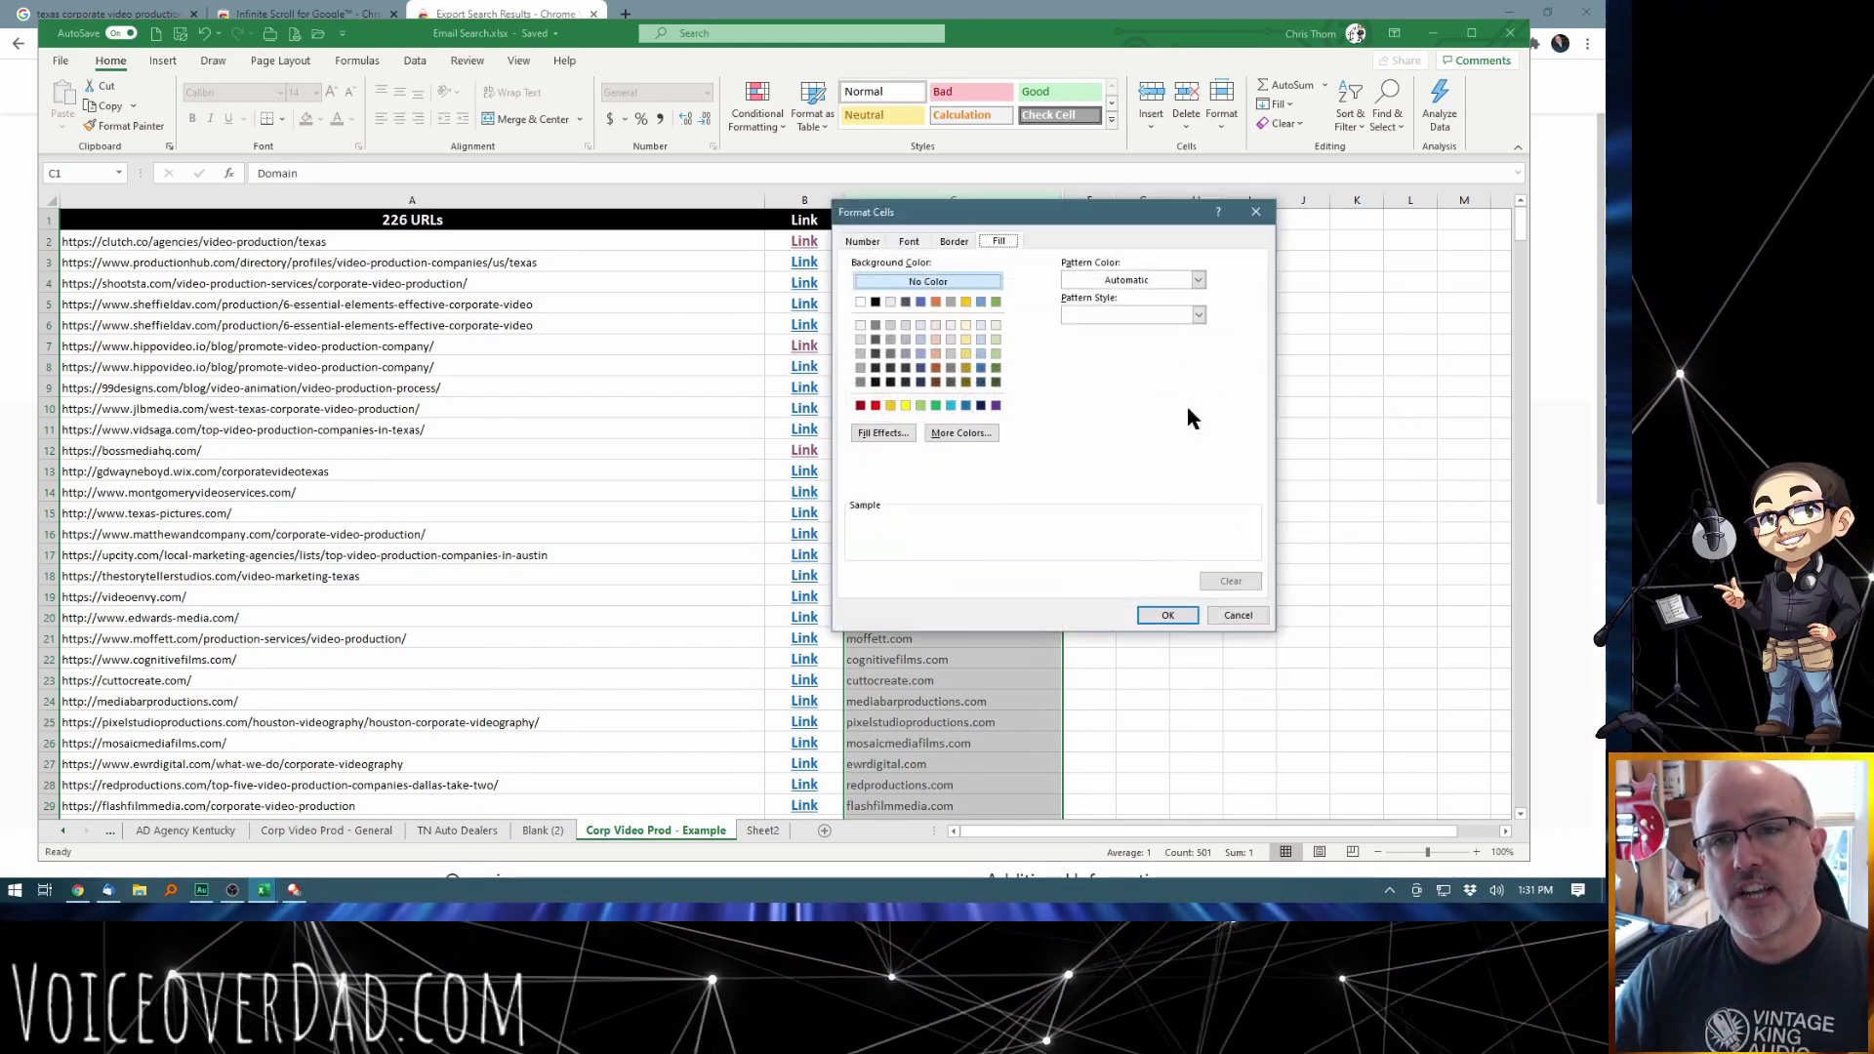
click(920, 325)
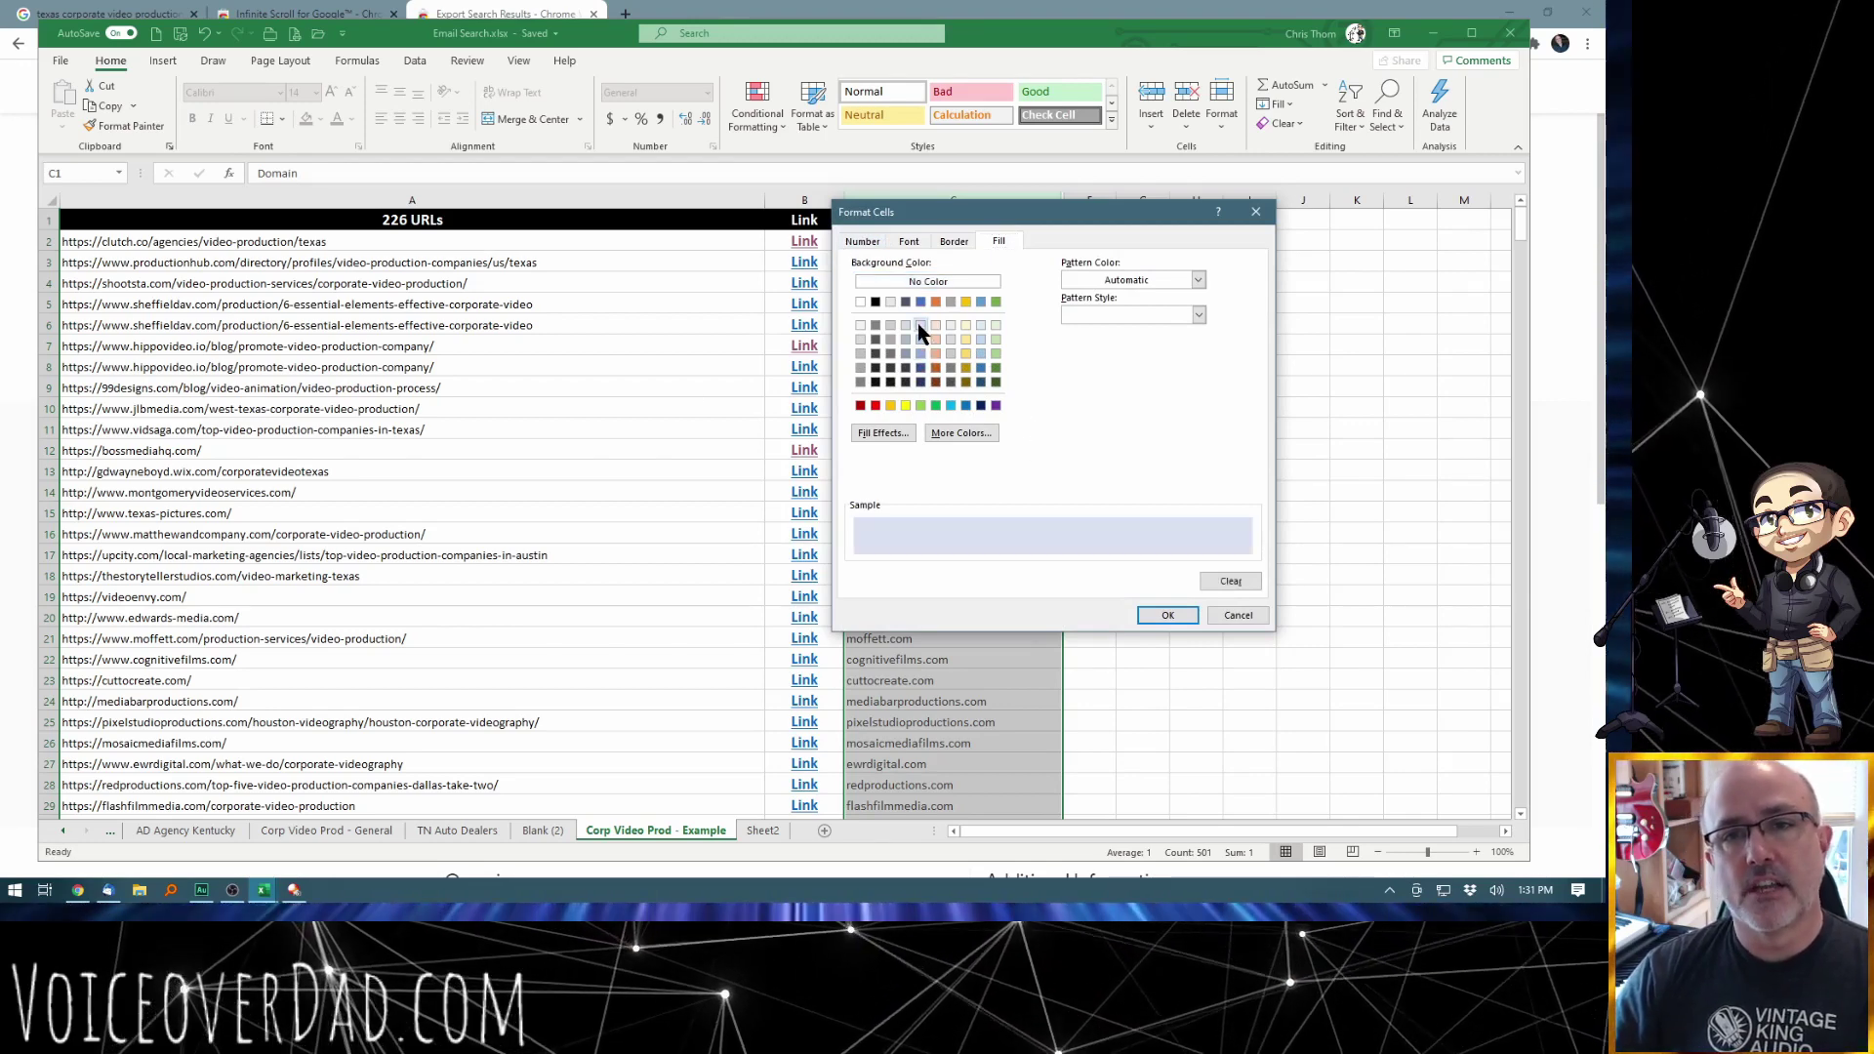
click(1168, 616)
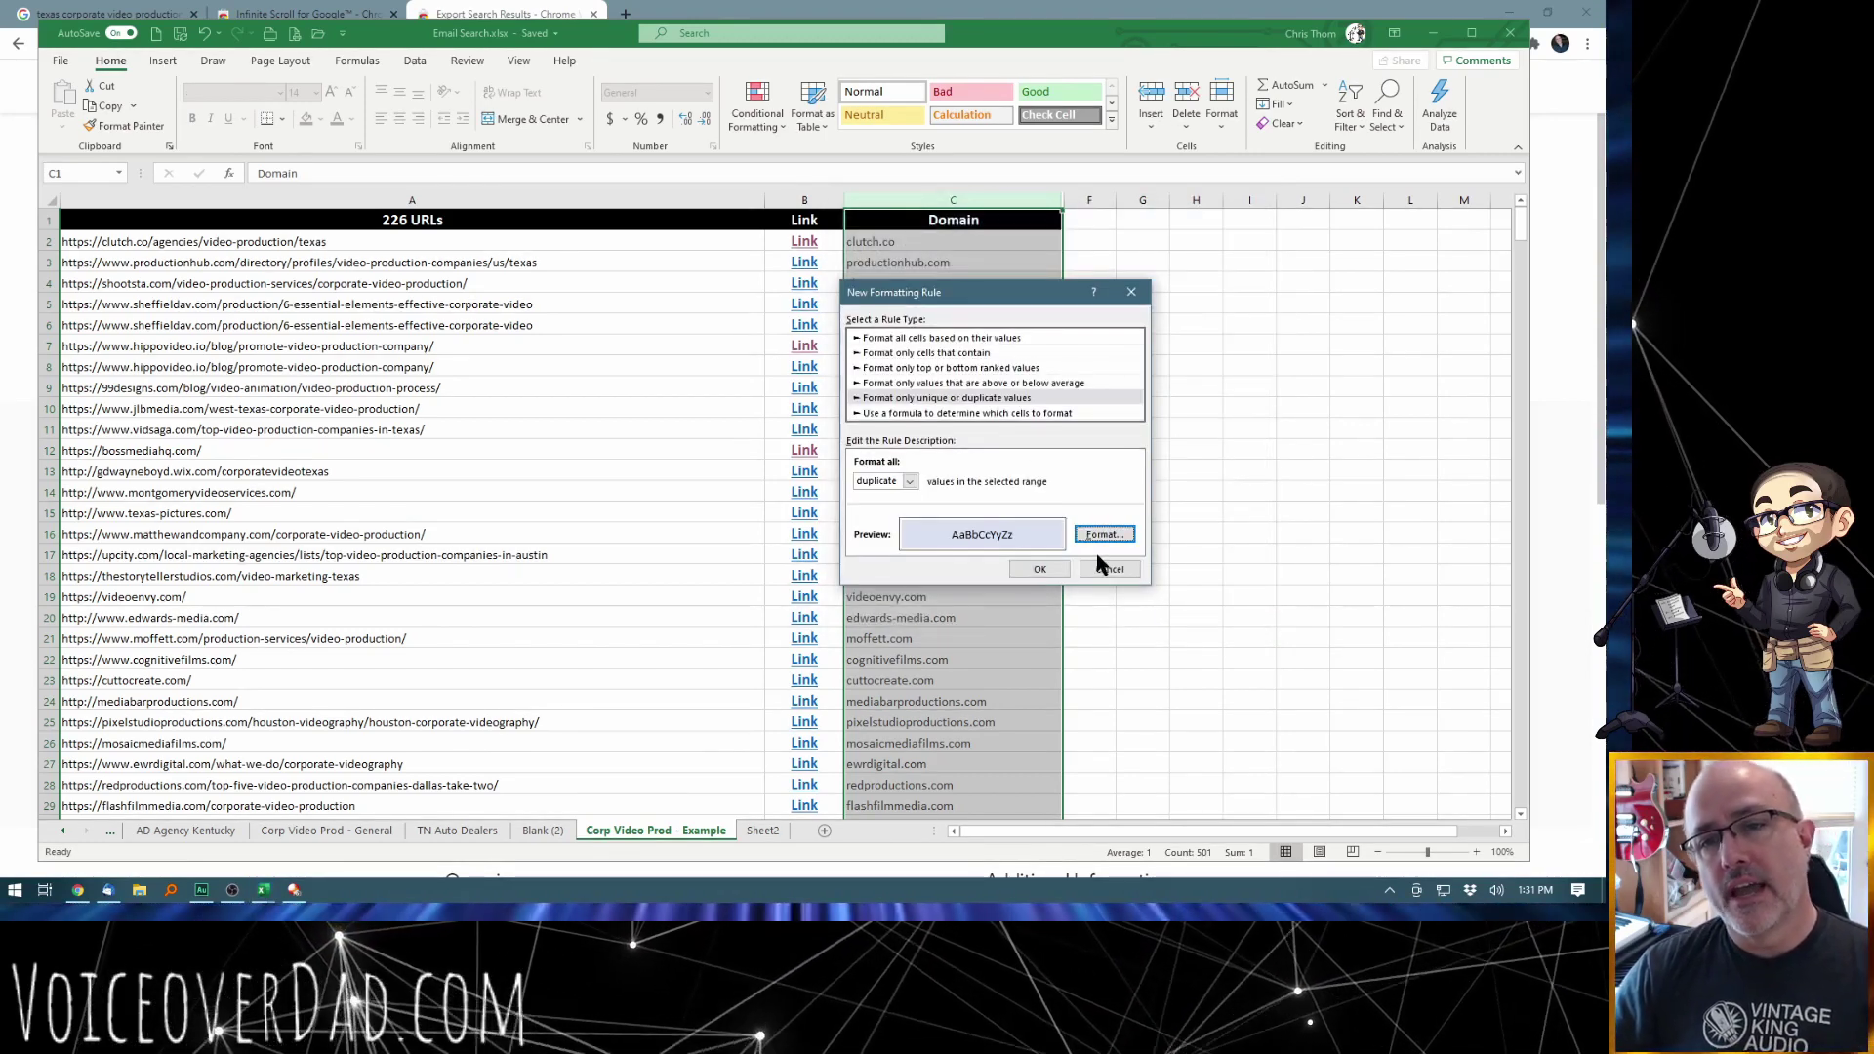
click(1040, 571)
click(1142, 427)
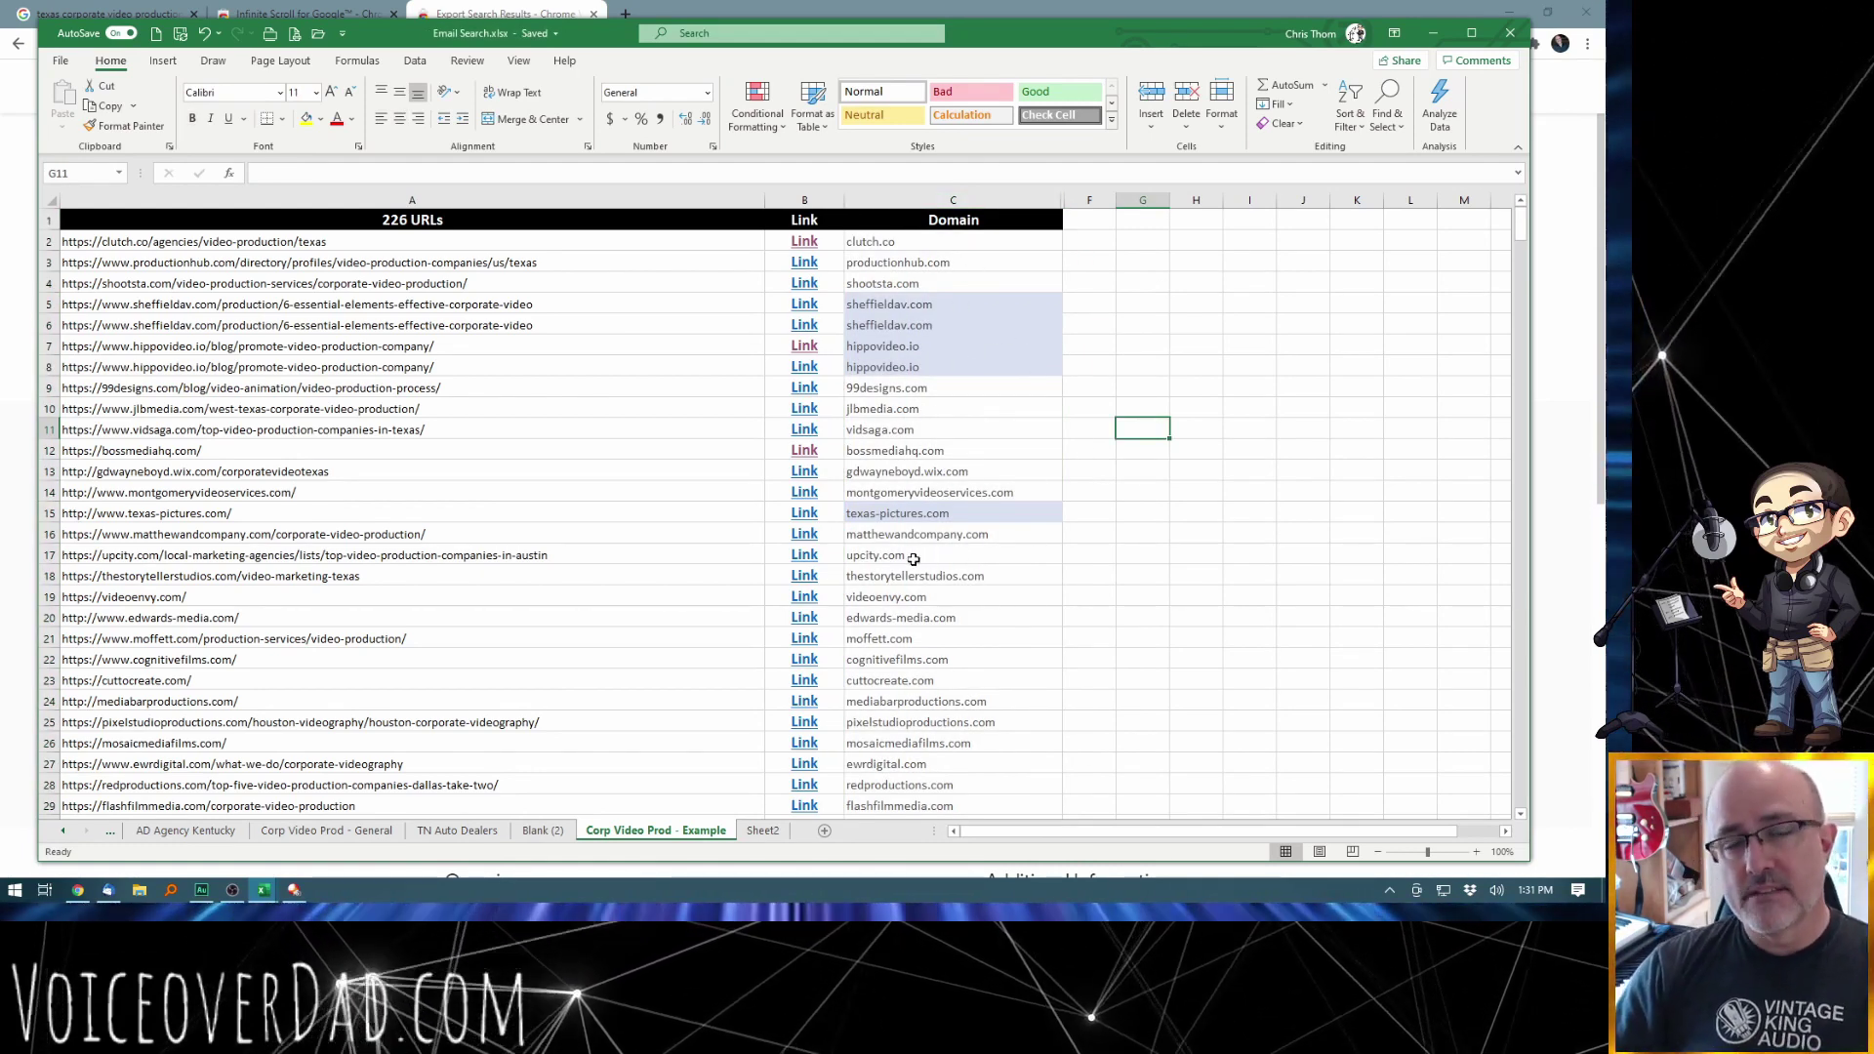
Step: Examine the highlighted duplicate domains down the Domain column and return to the top of the list
scroll(1032, 464, down, 2)
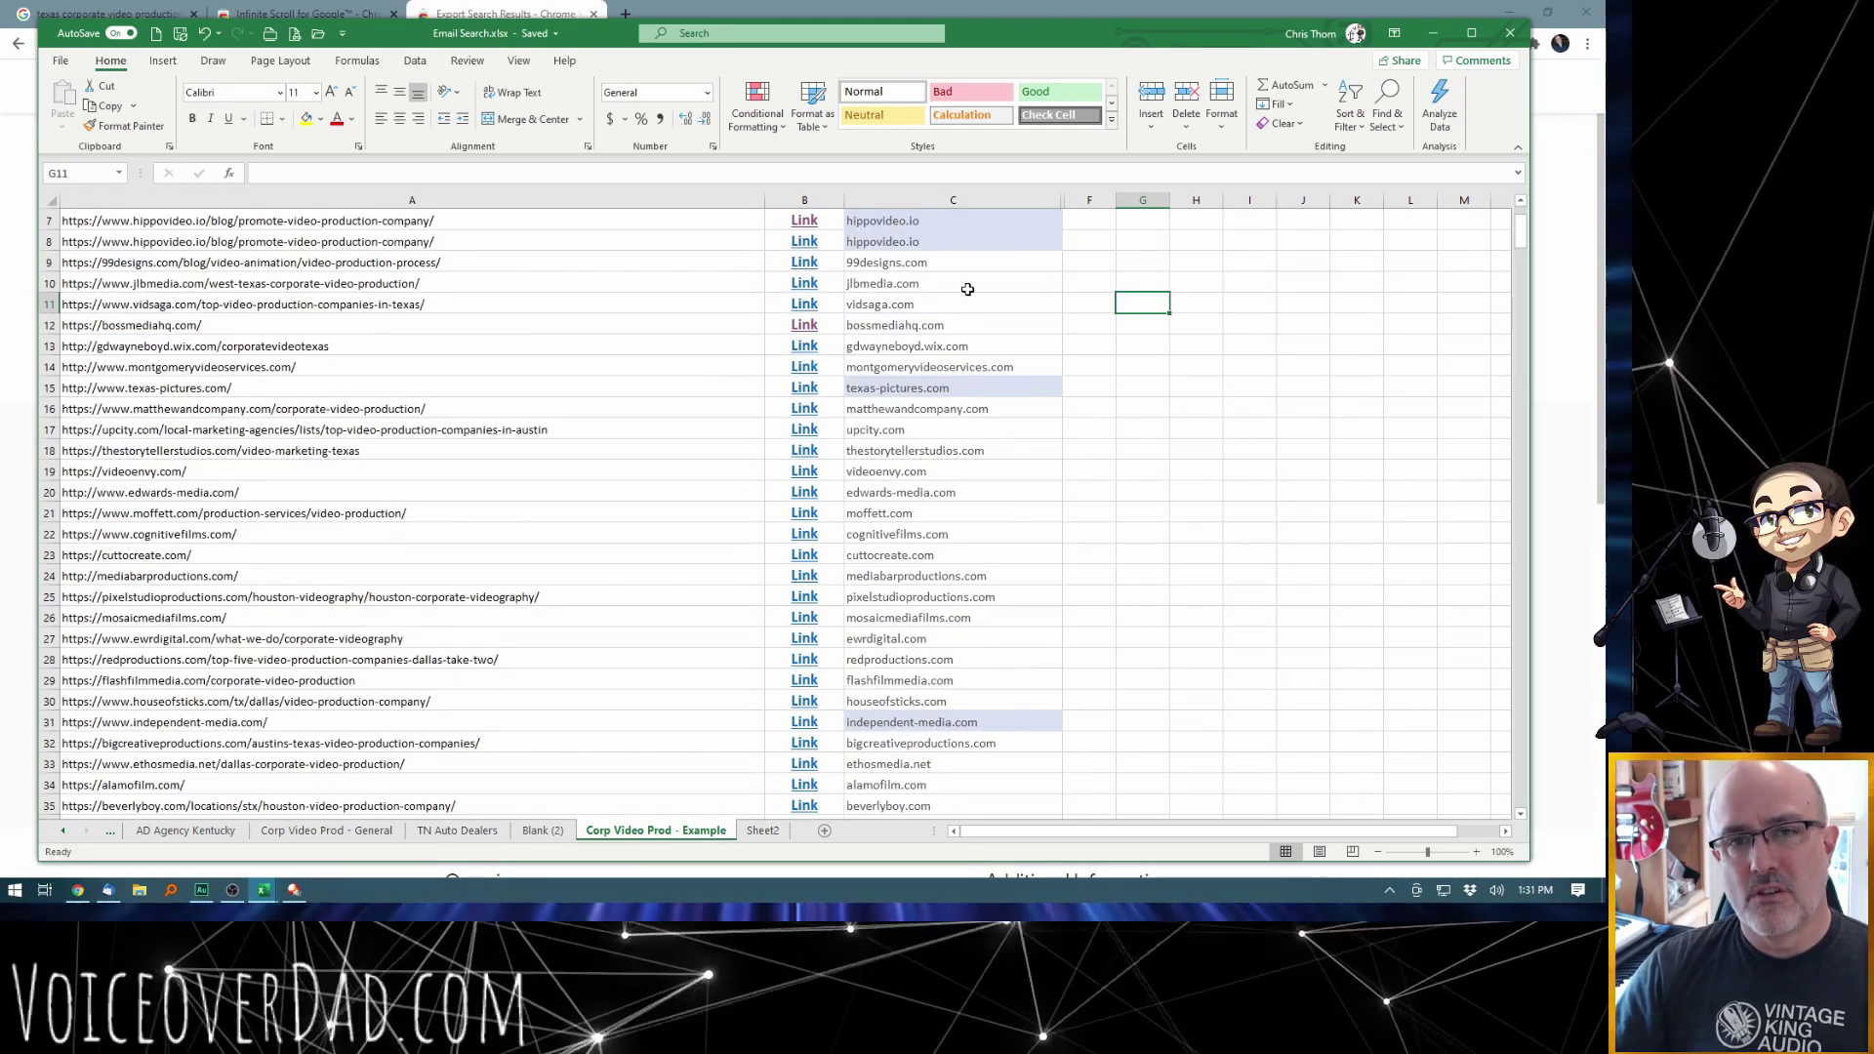
scroll(1081, 415, down, 8)
scroll(1087, 428, down, 14)
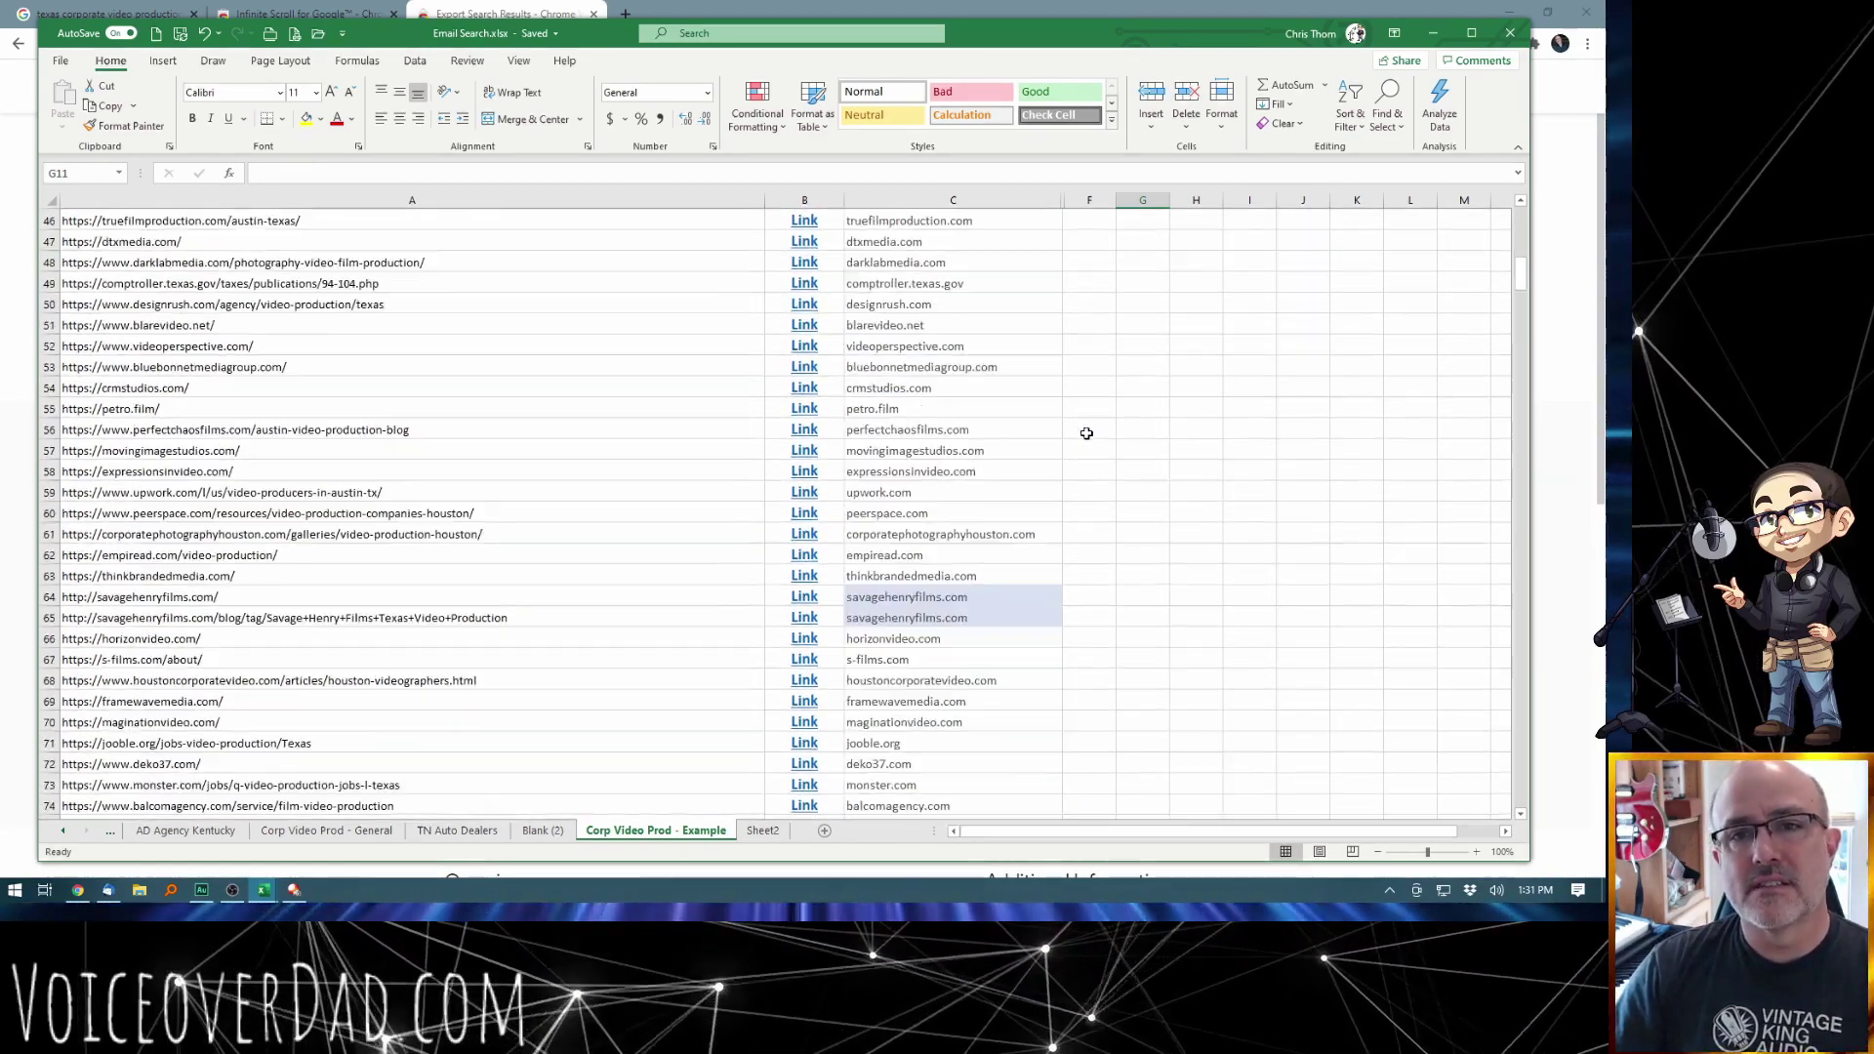
scroll(962, 399, down, 2)
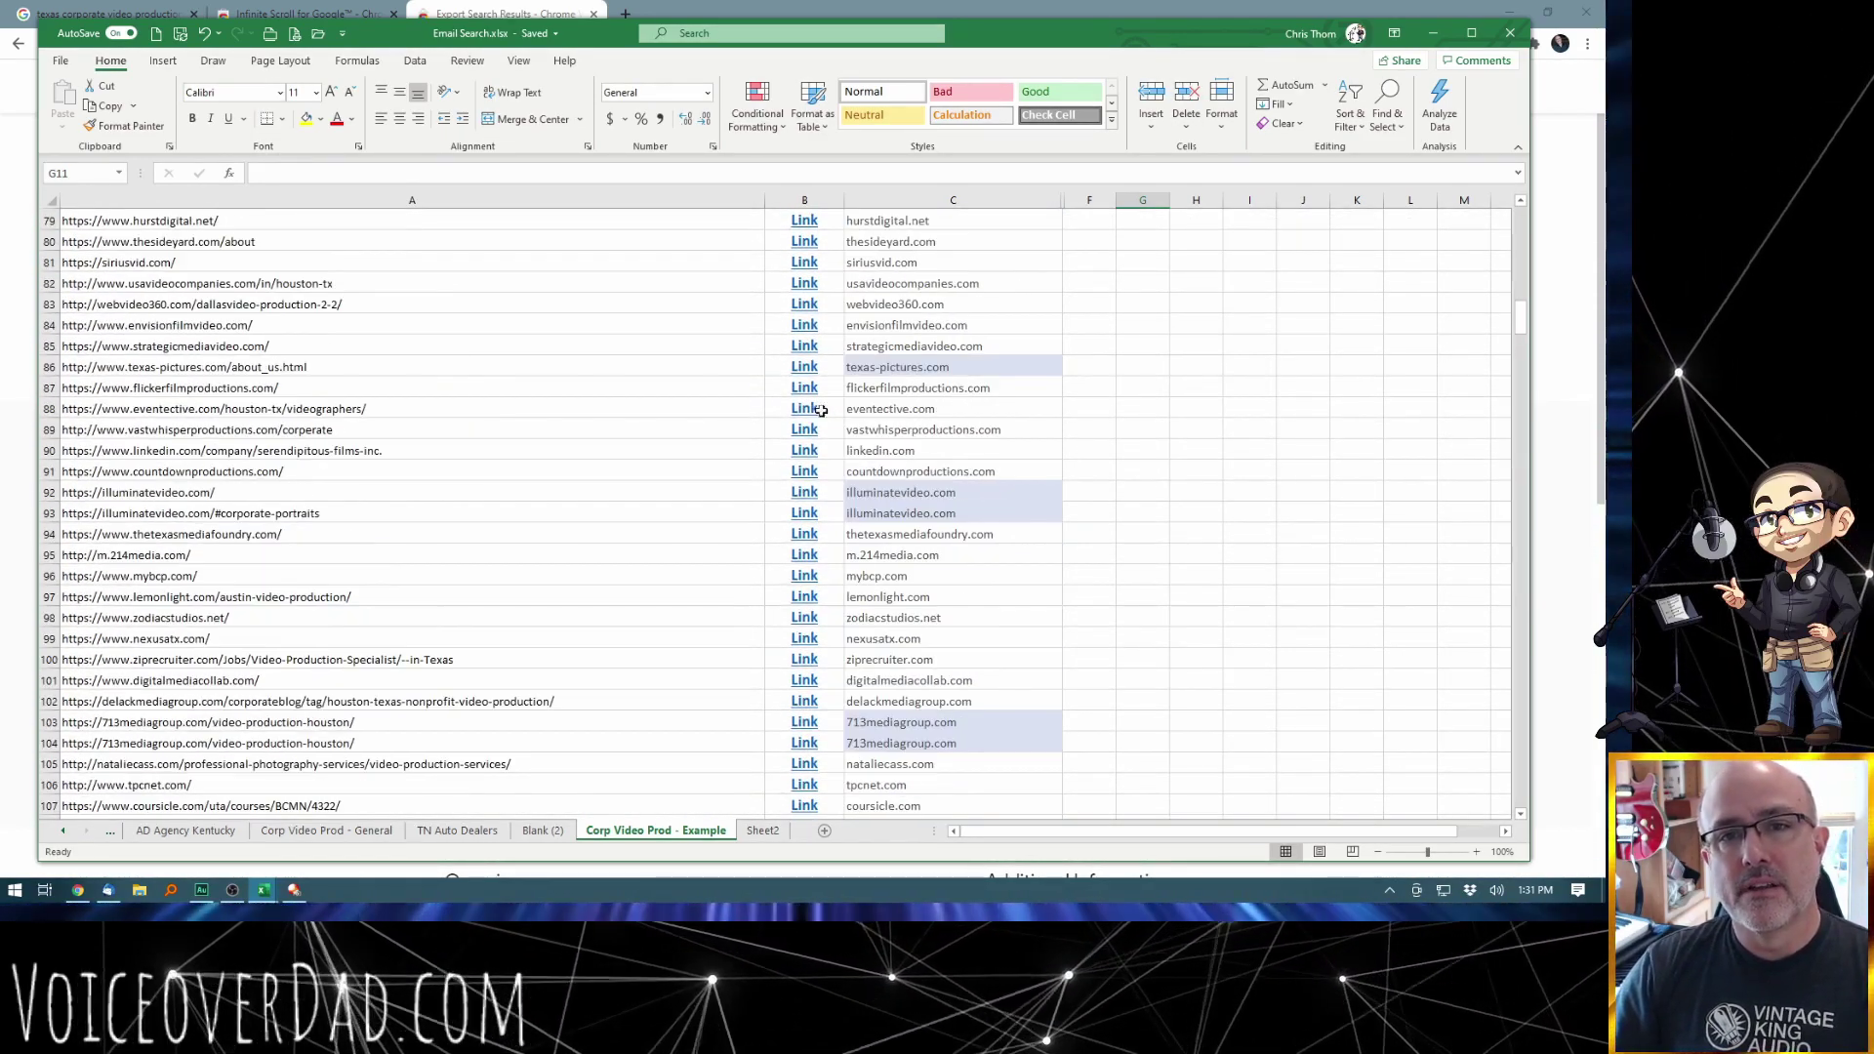
scroll(1113, 452, up, 7)
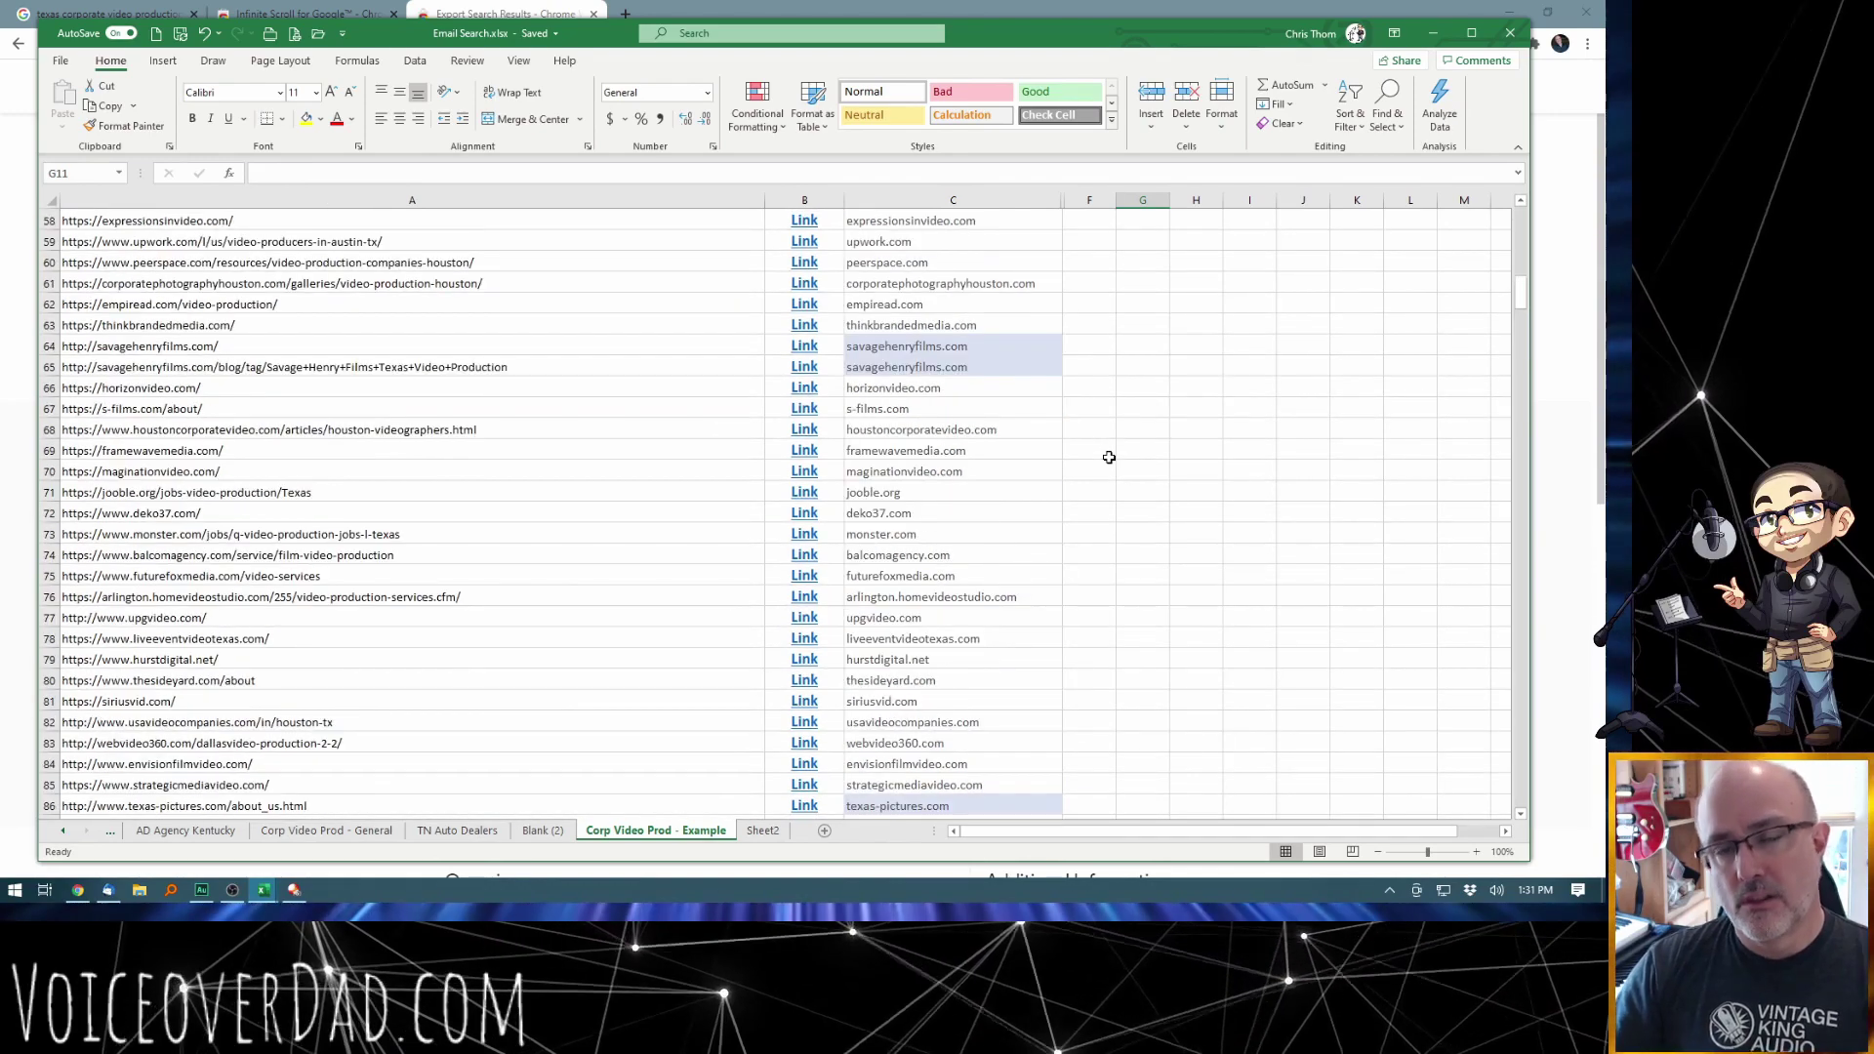
scroll(1158, 491, up, 19)
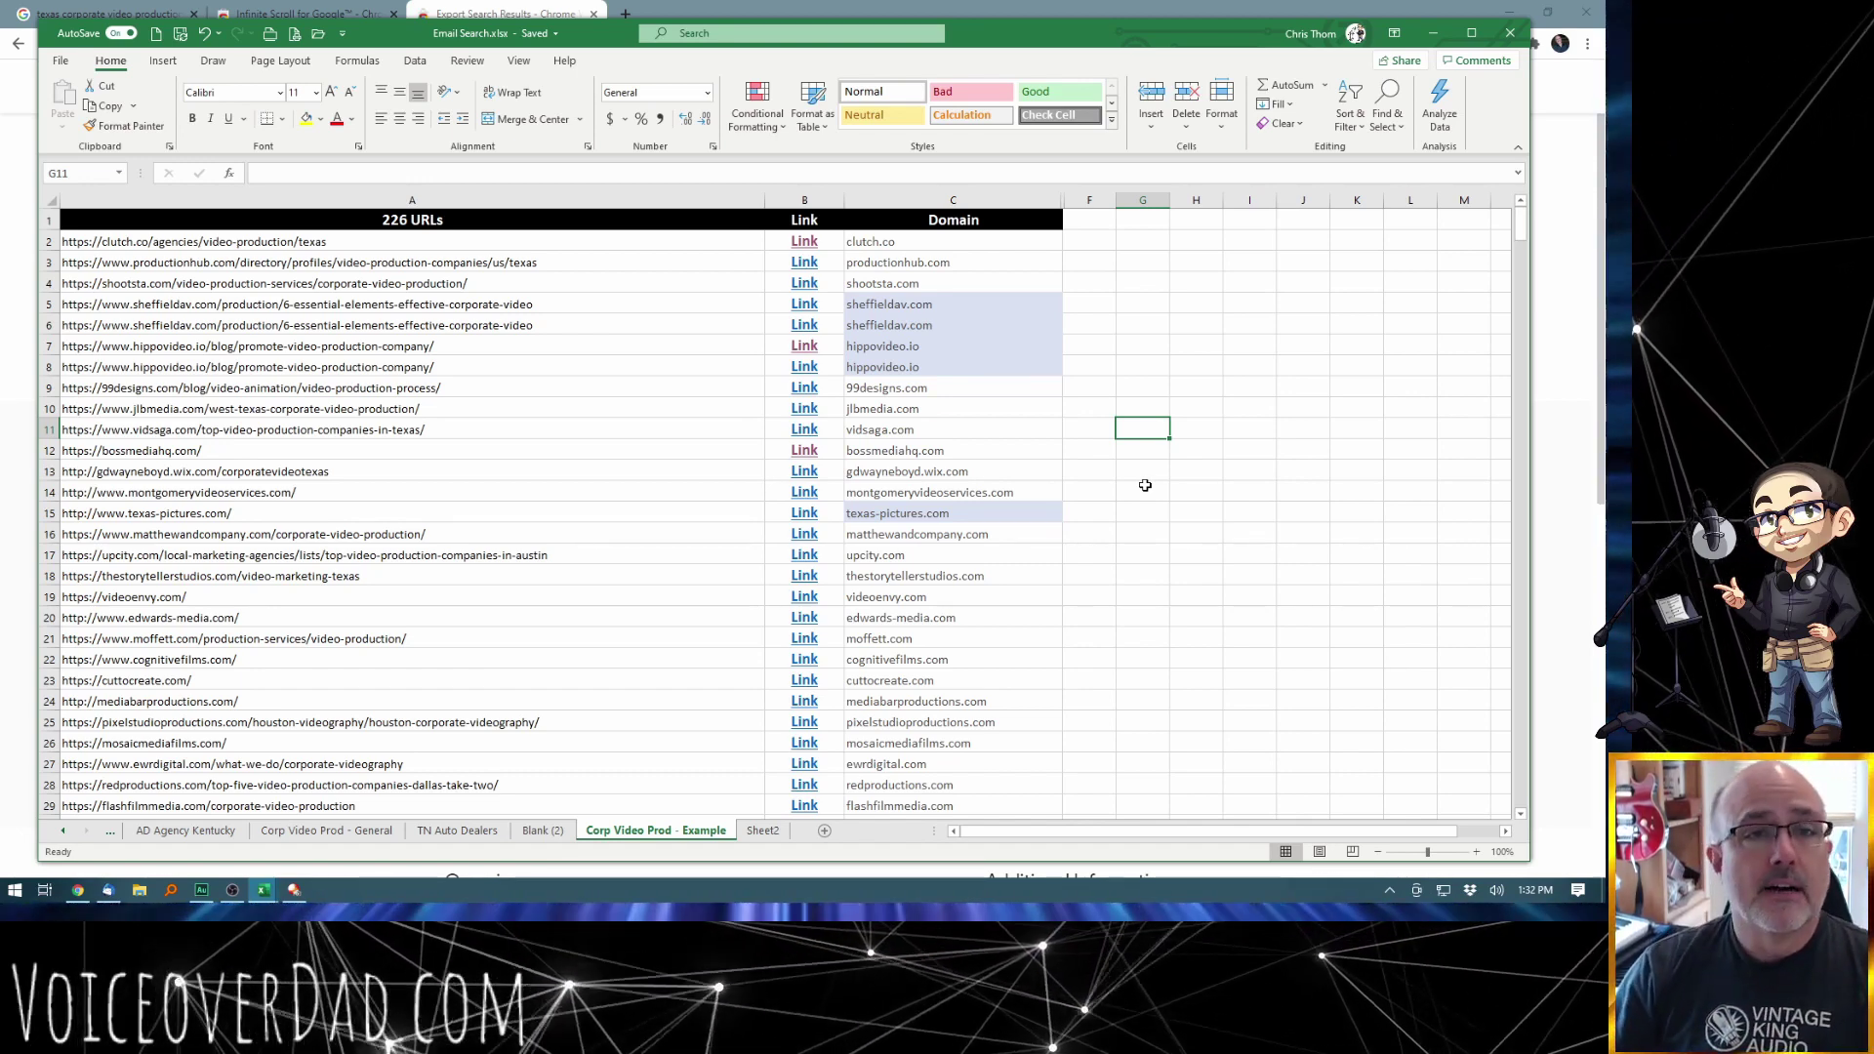
Step: Open the clutch.co link in row 2, browse its list of Texas video production companies, close the page and return to the workbook
click(598, 242)
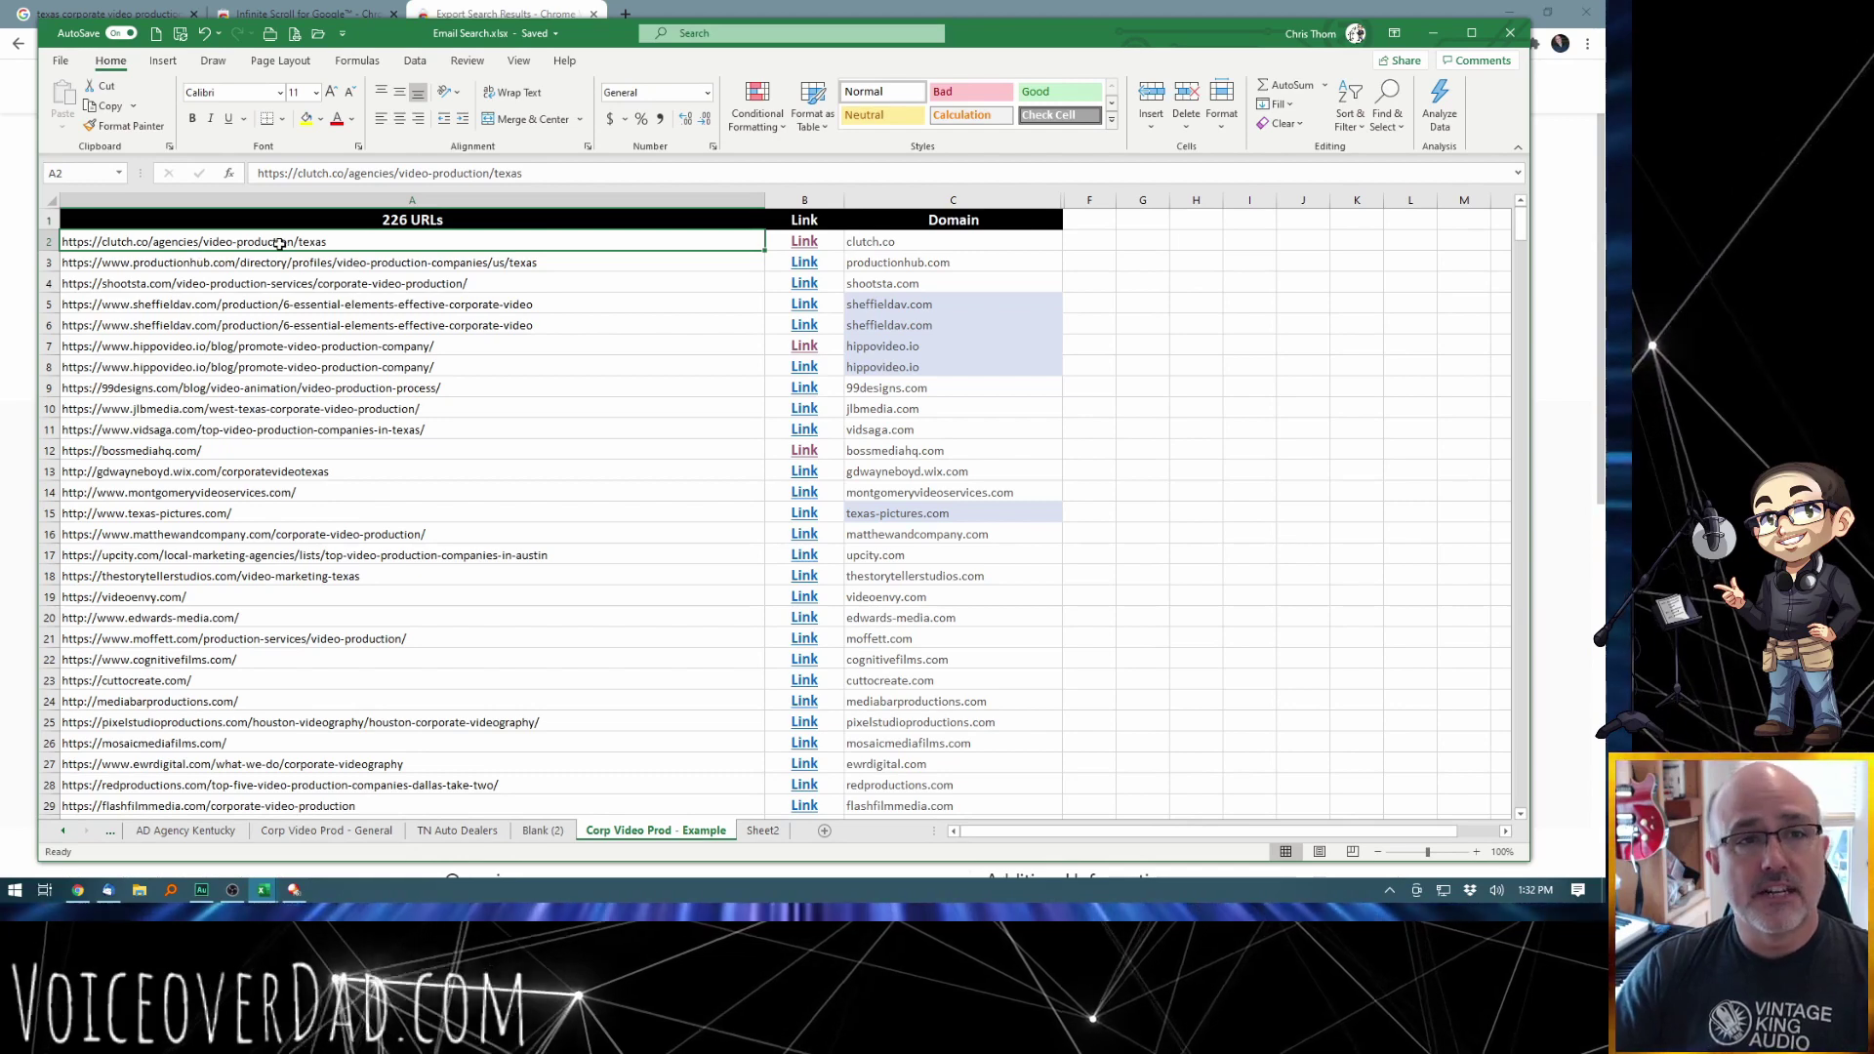
click(804, 241)
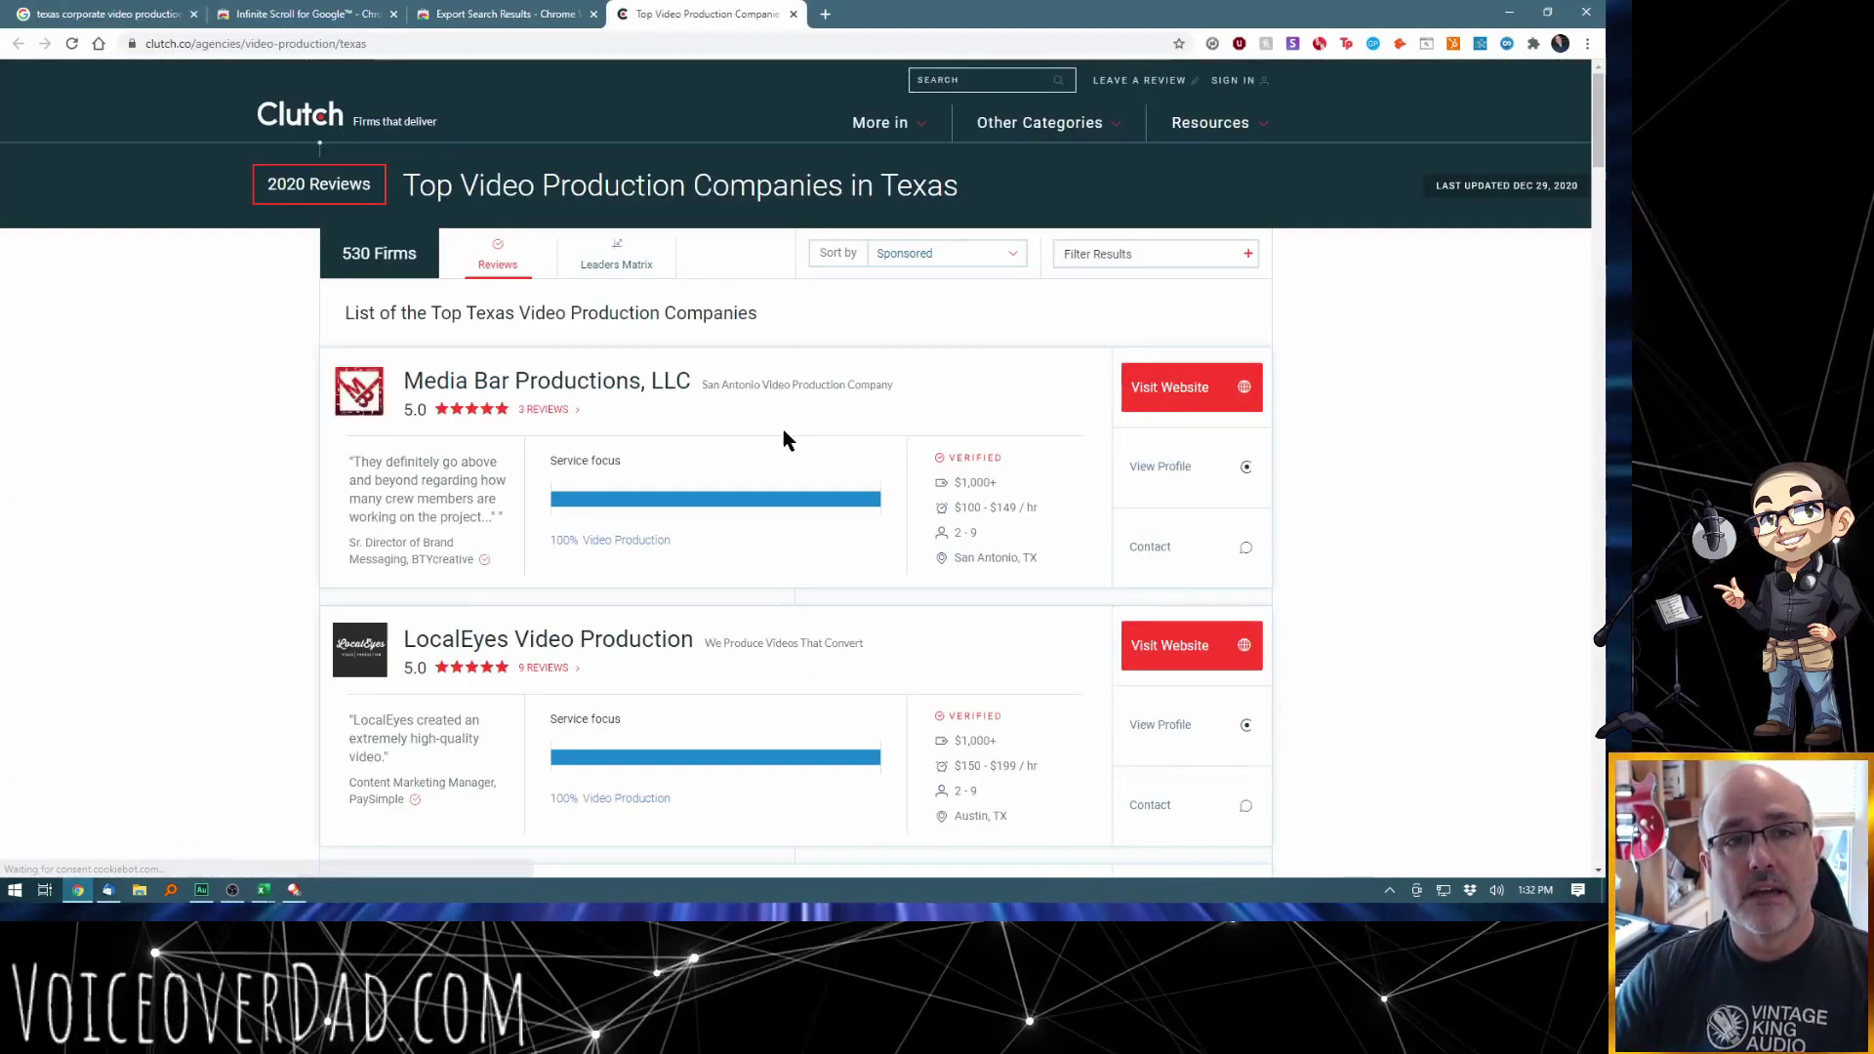
scroll(818, 432, down, 14)
scroll(818, 430, down, 10)
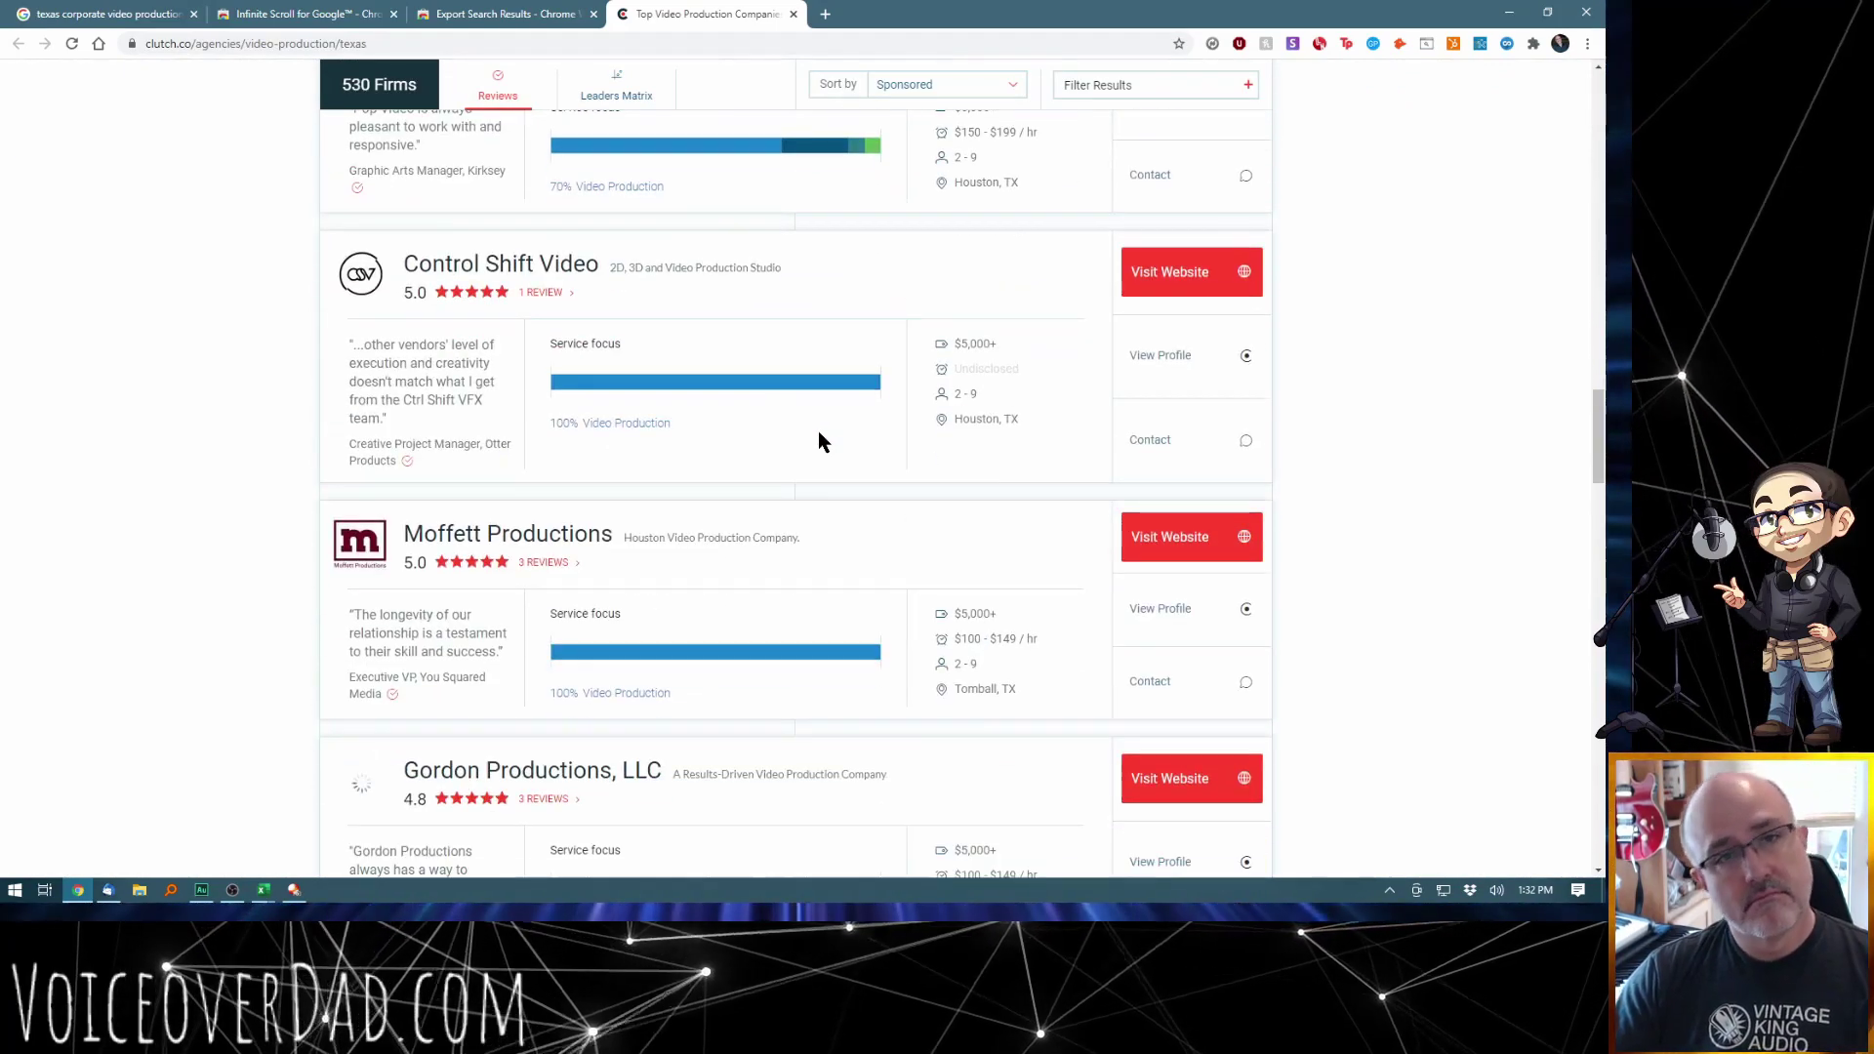
click(793, 14)
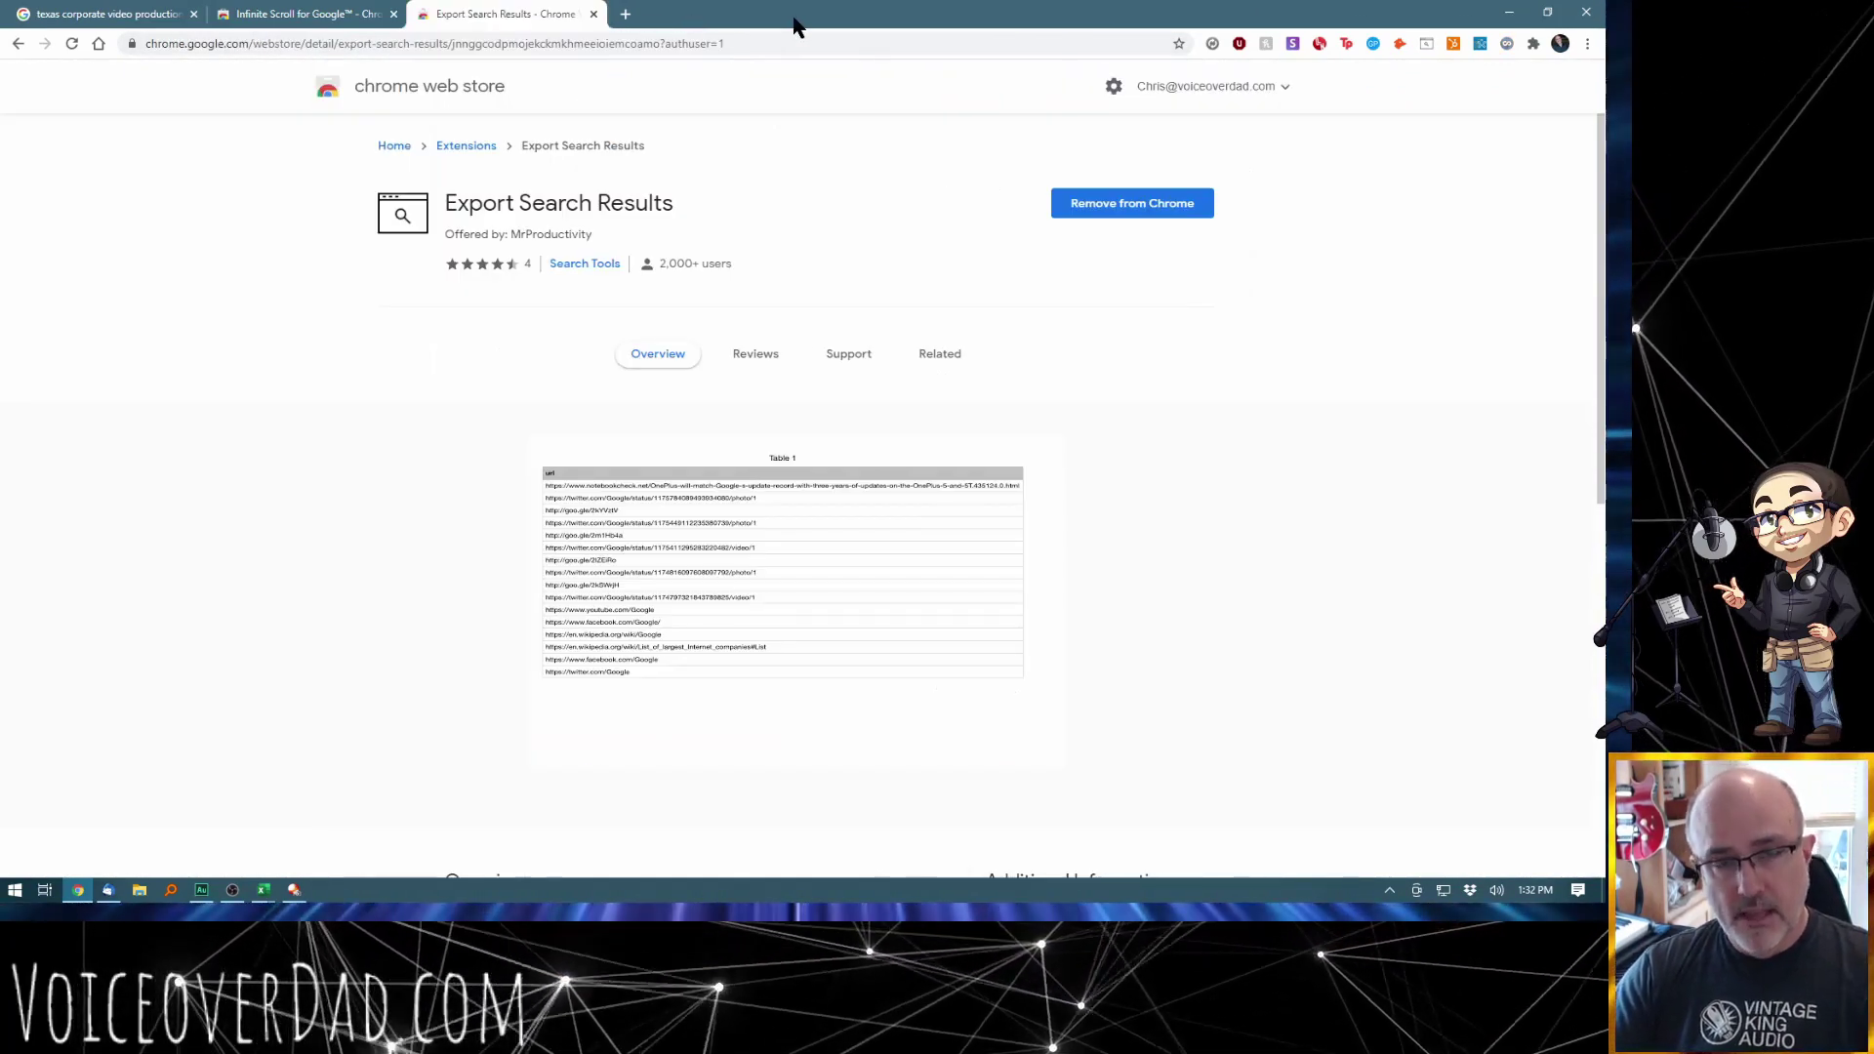
key(alt+Tab)
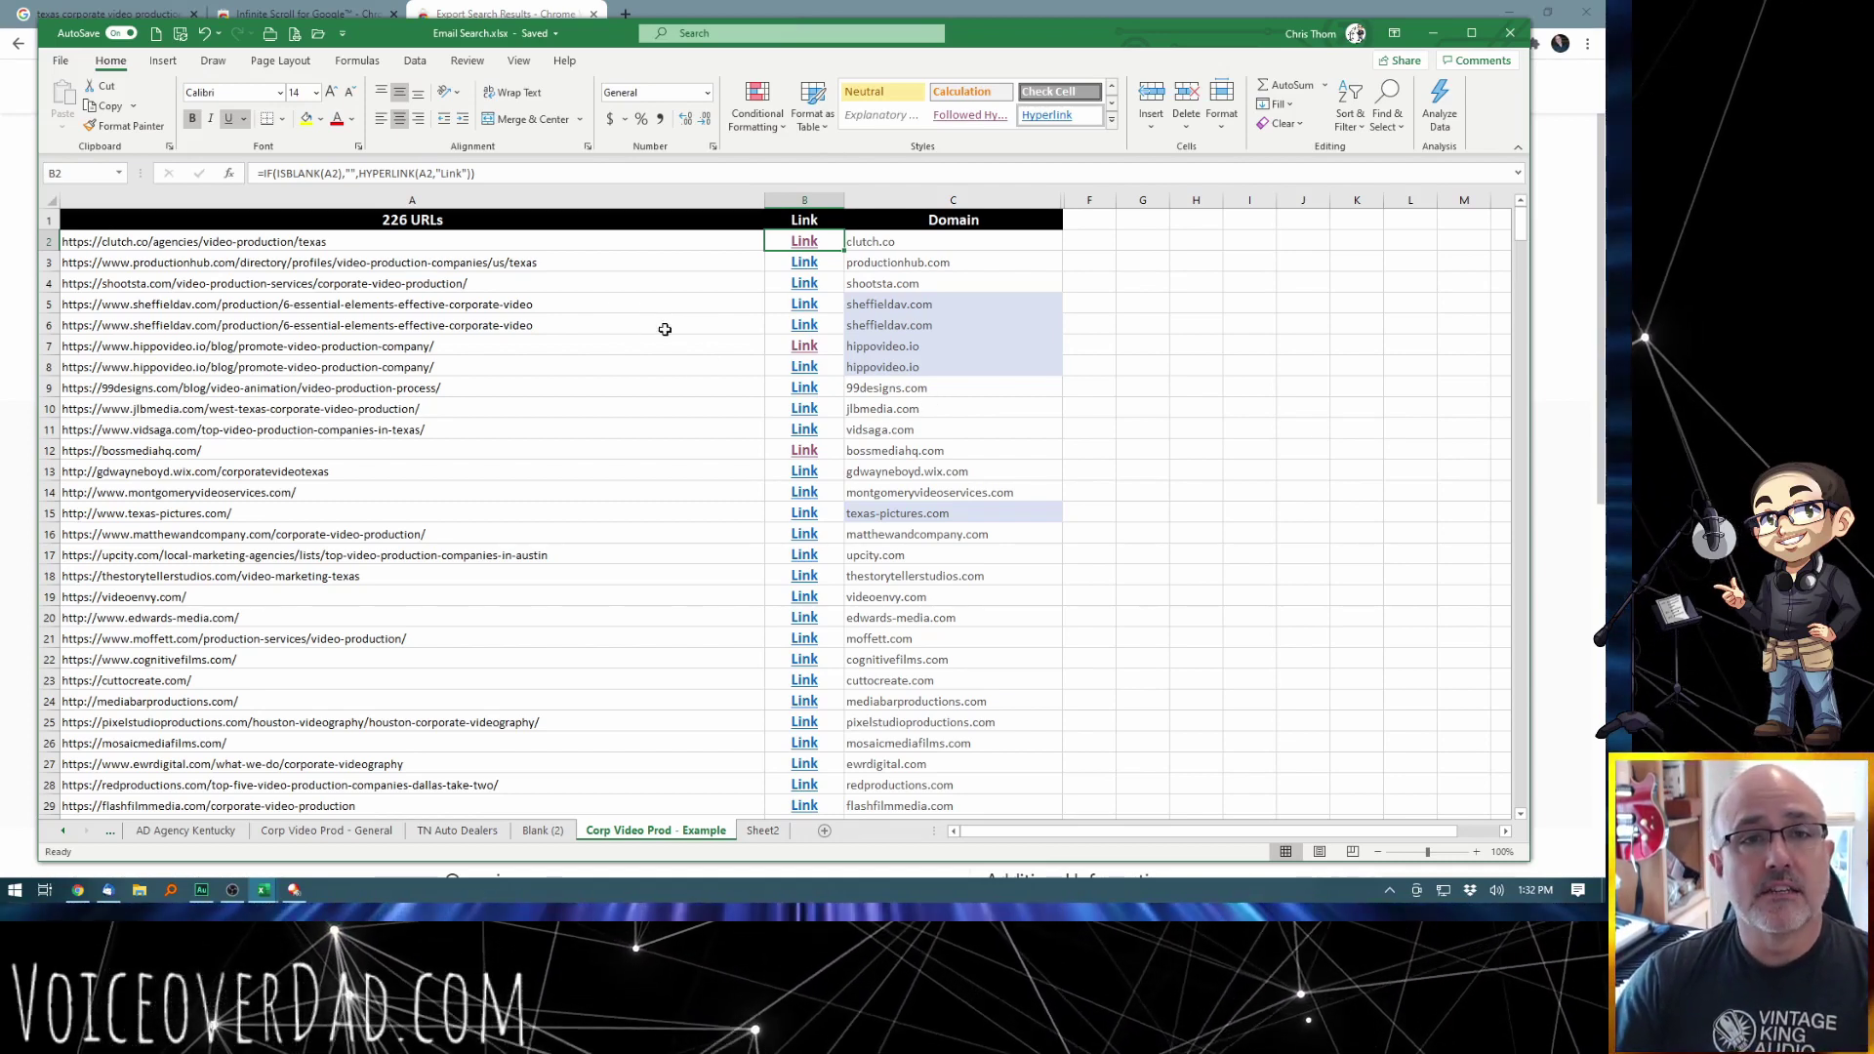
Step: Apply the Neutral cell style to the clutch.co and productionhub.com directory URLs in A2:A3
click(276, 244)
key(Down)
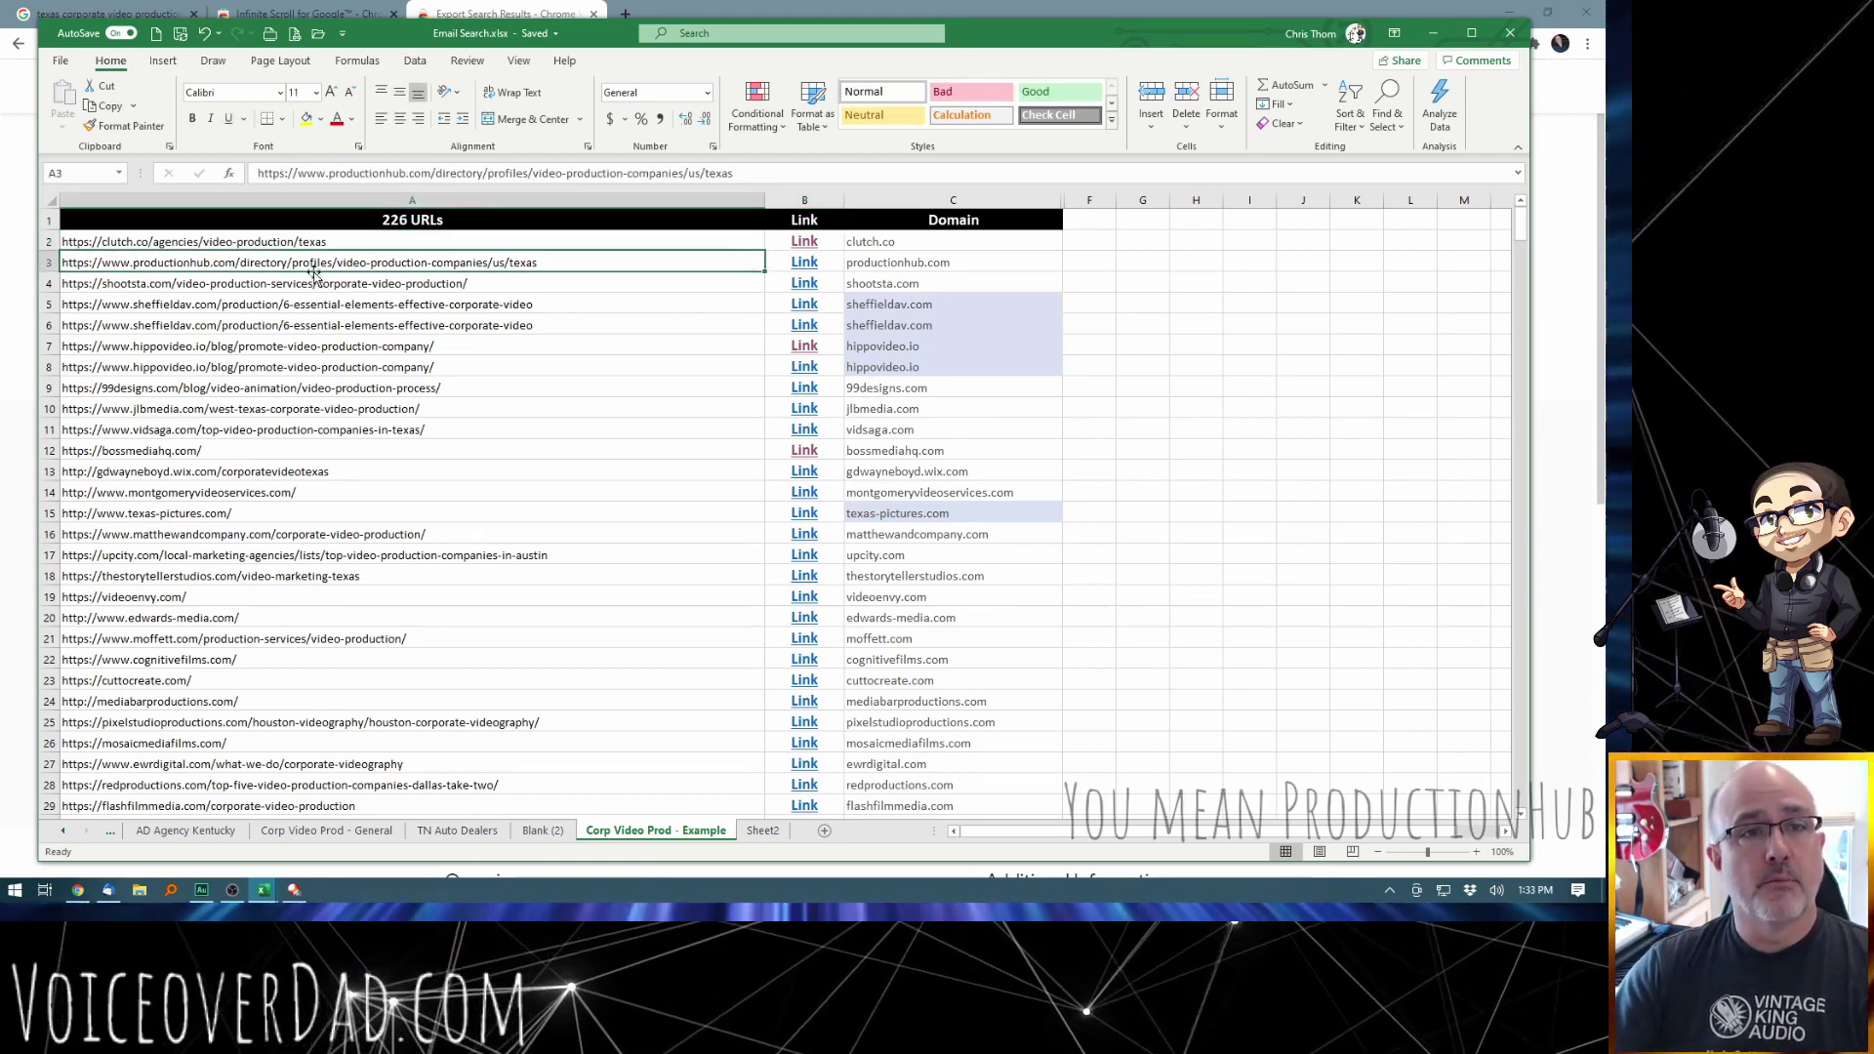
shift+click(394, 239)
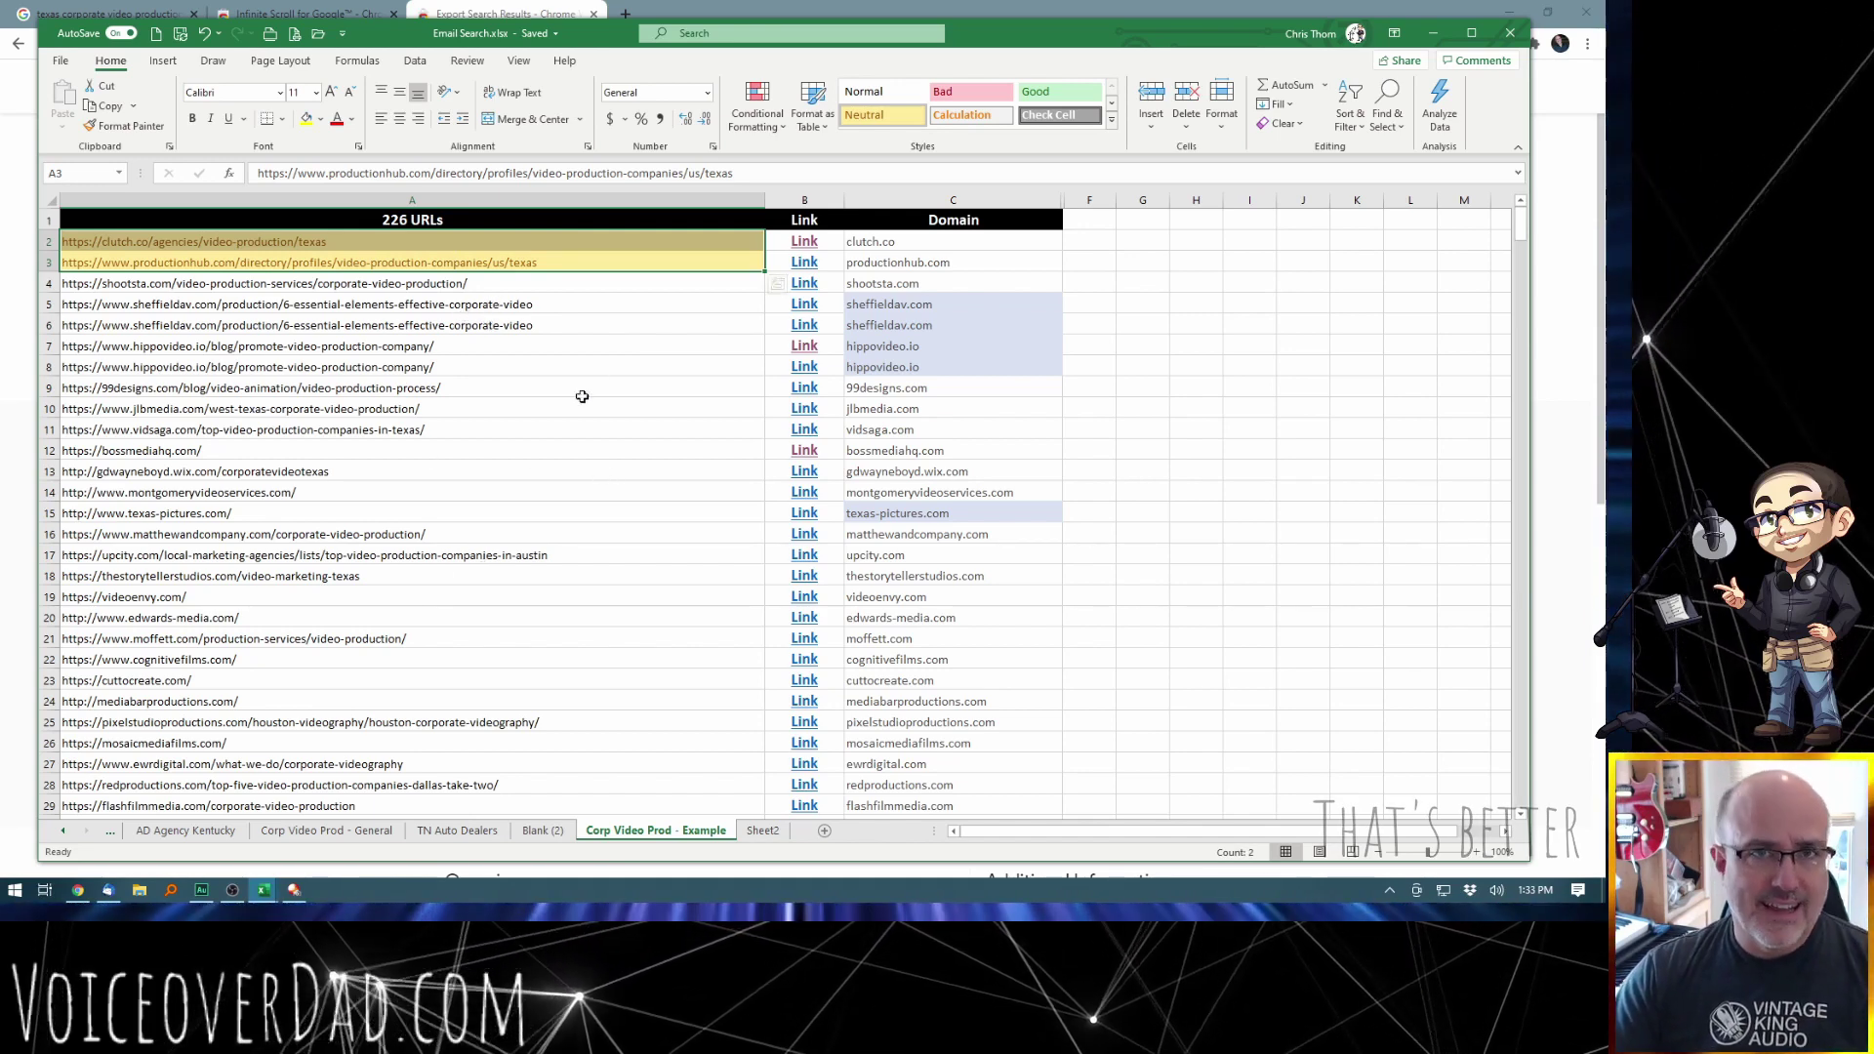
click(530, 283)
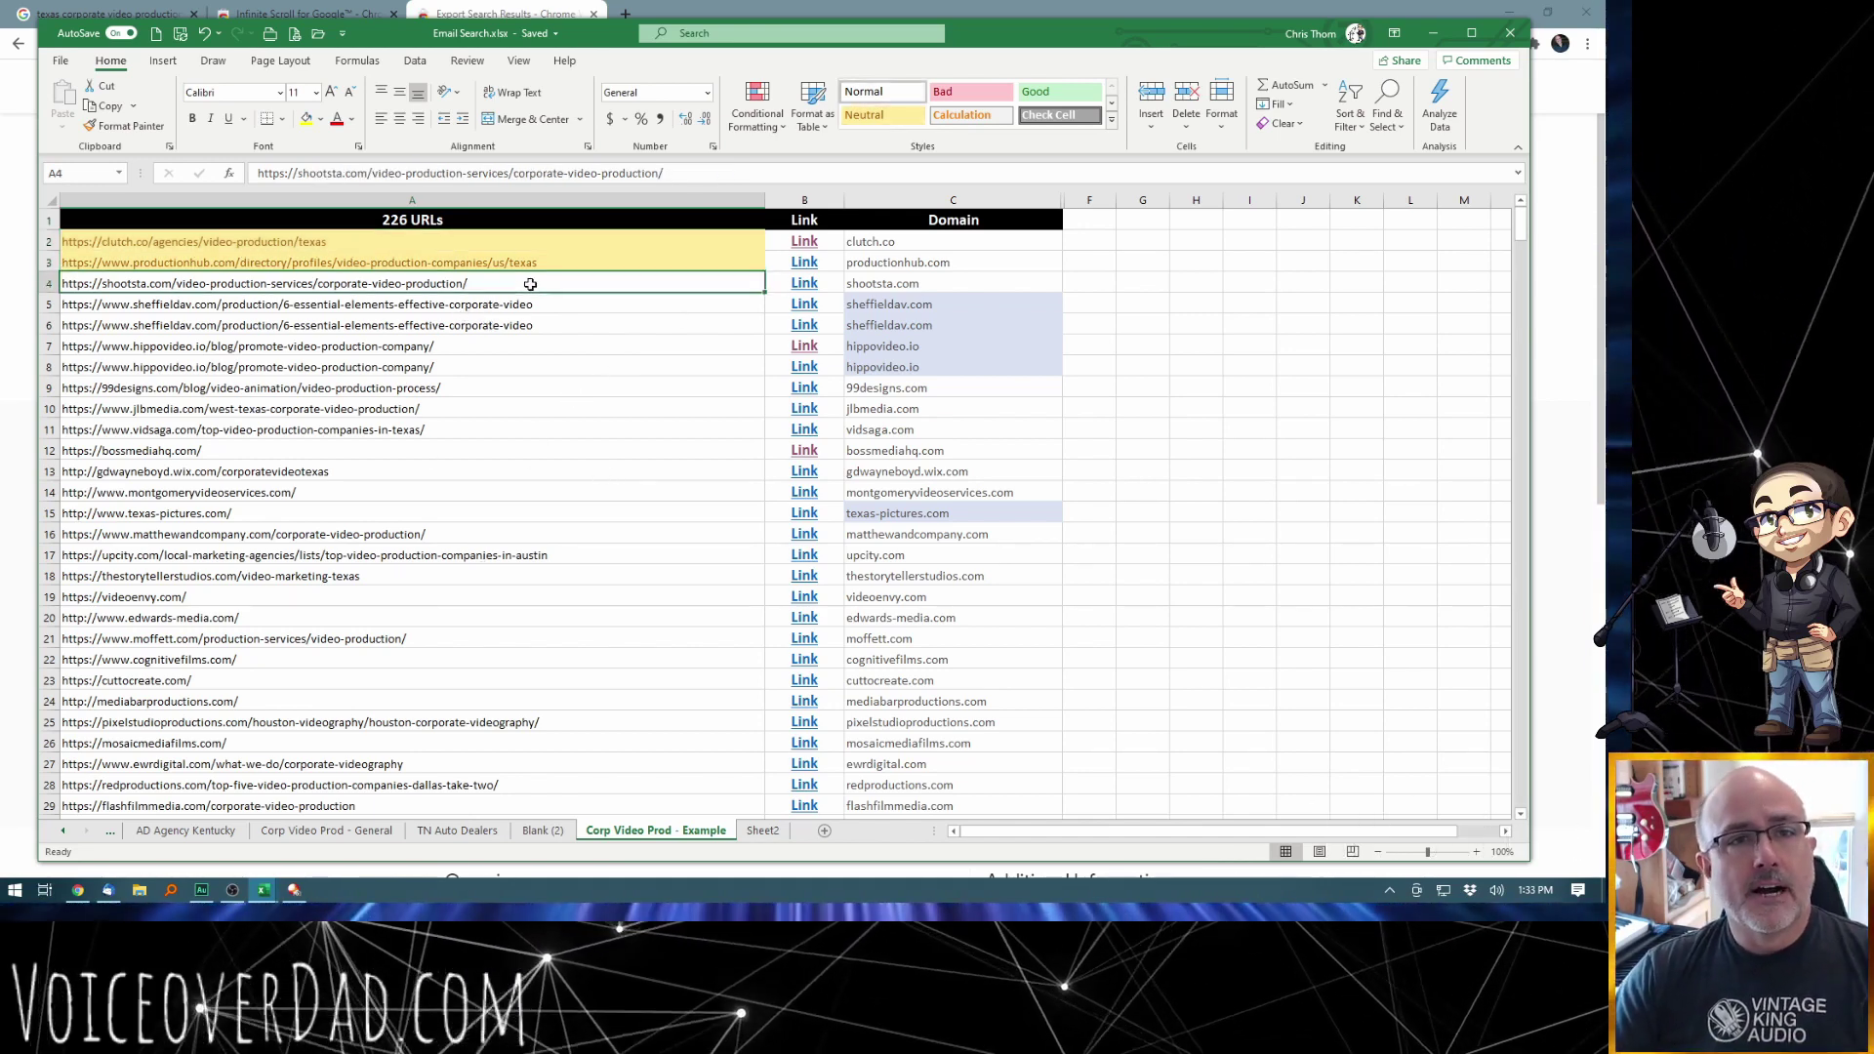
Step: Mark the bossmediahq.com URL in A12 with the Bad cell style
click(497, 432)
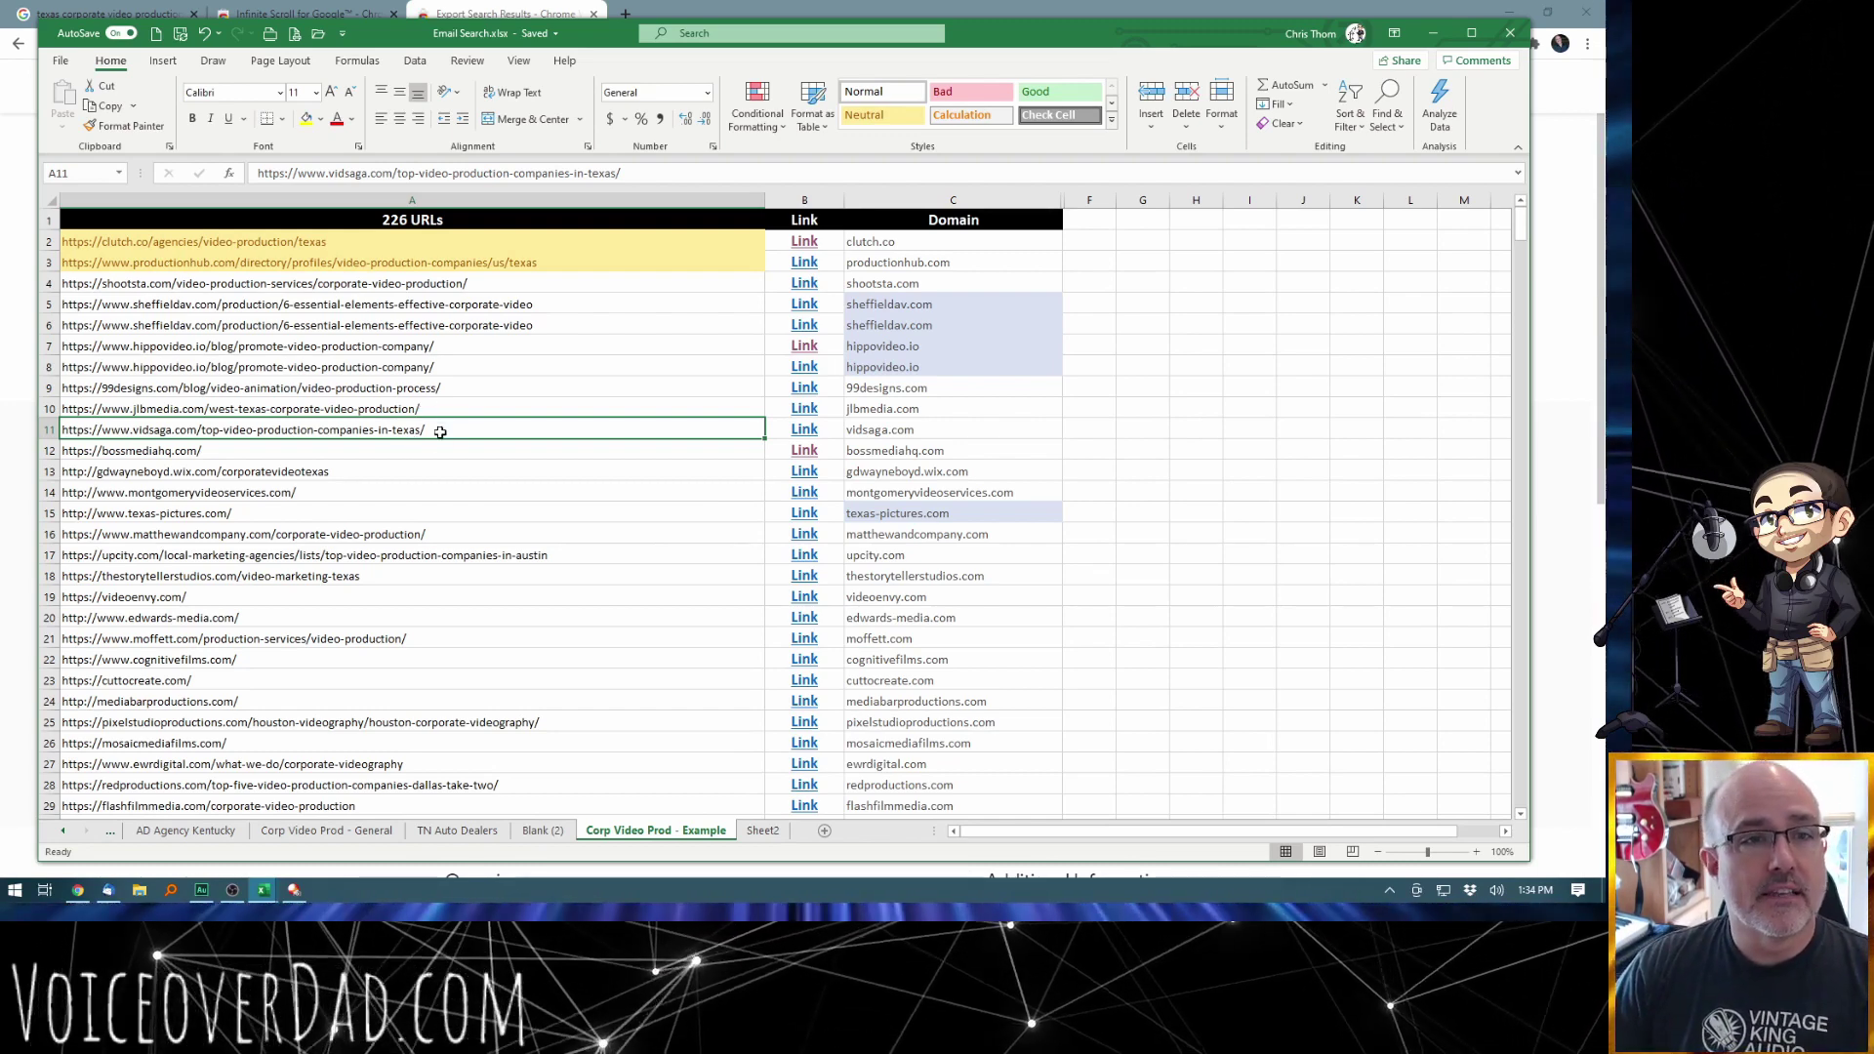
click(224, 450)
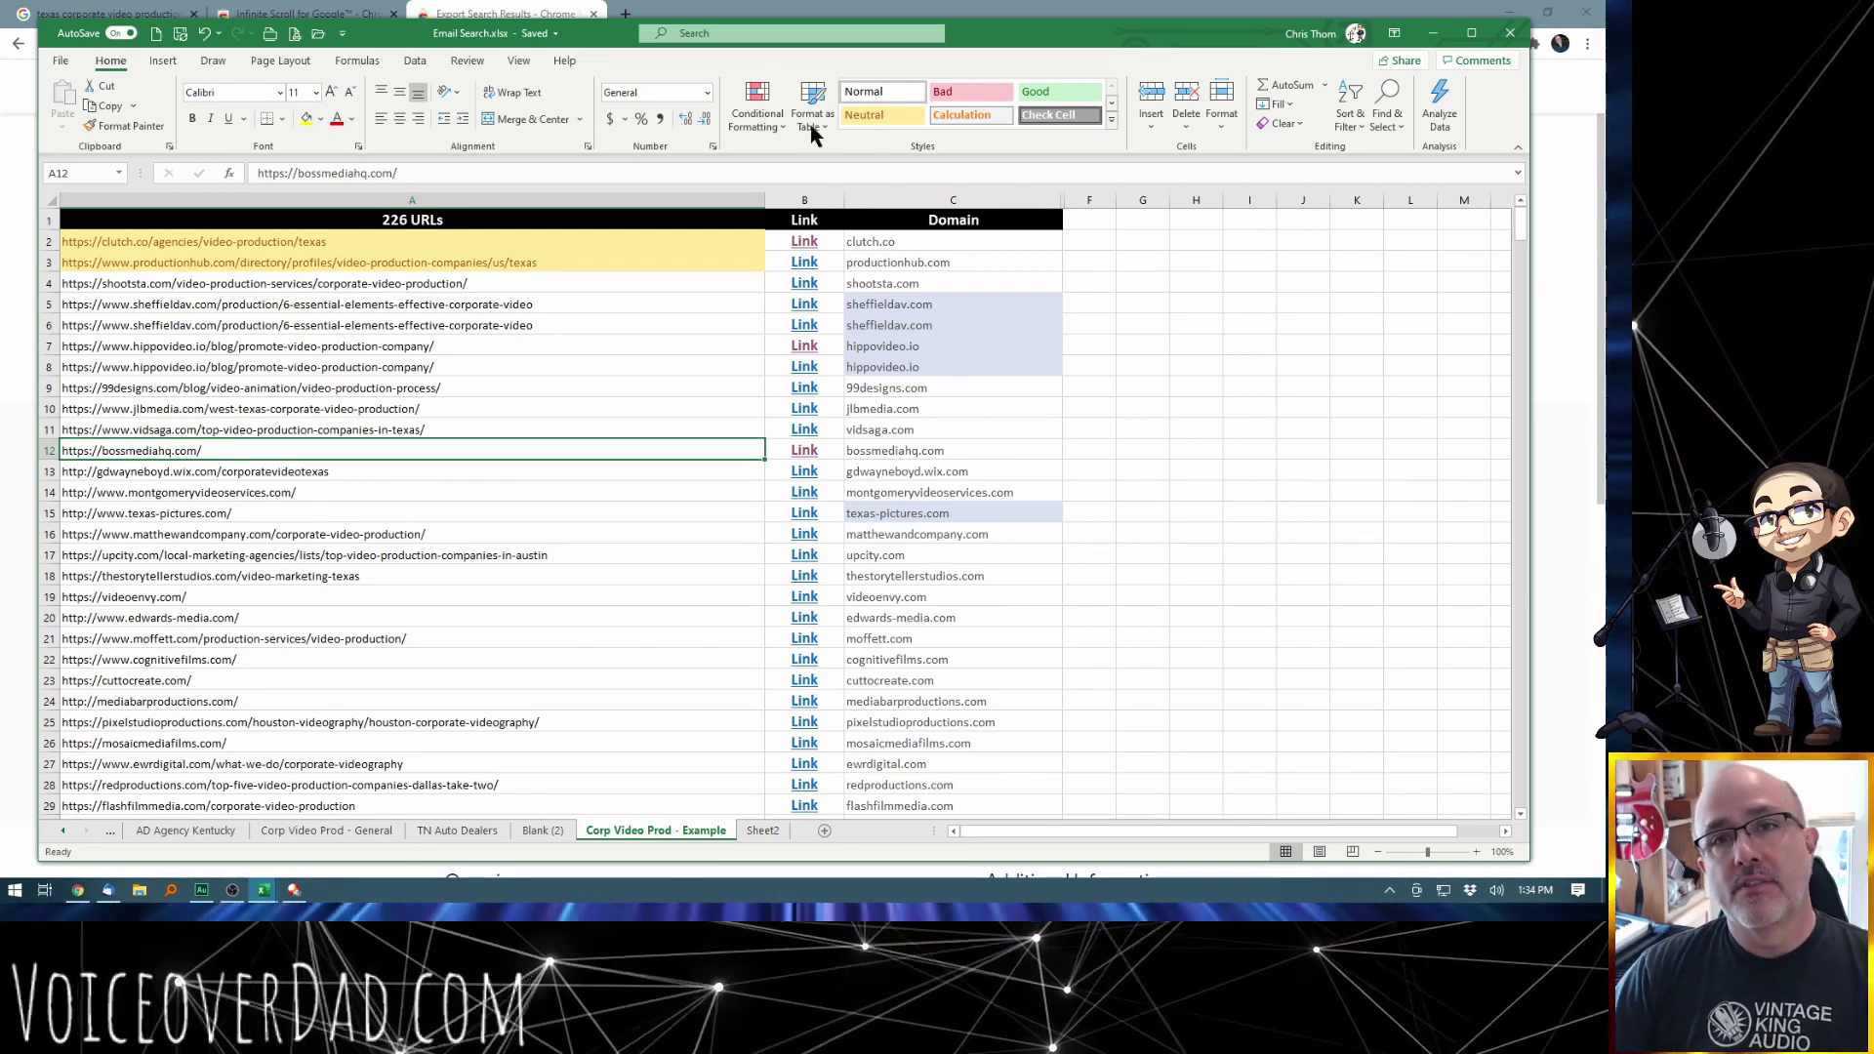
click(961, 89)
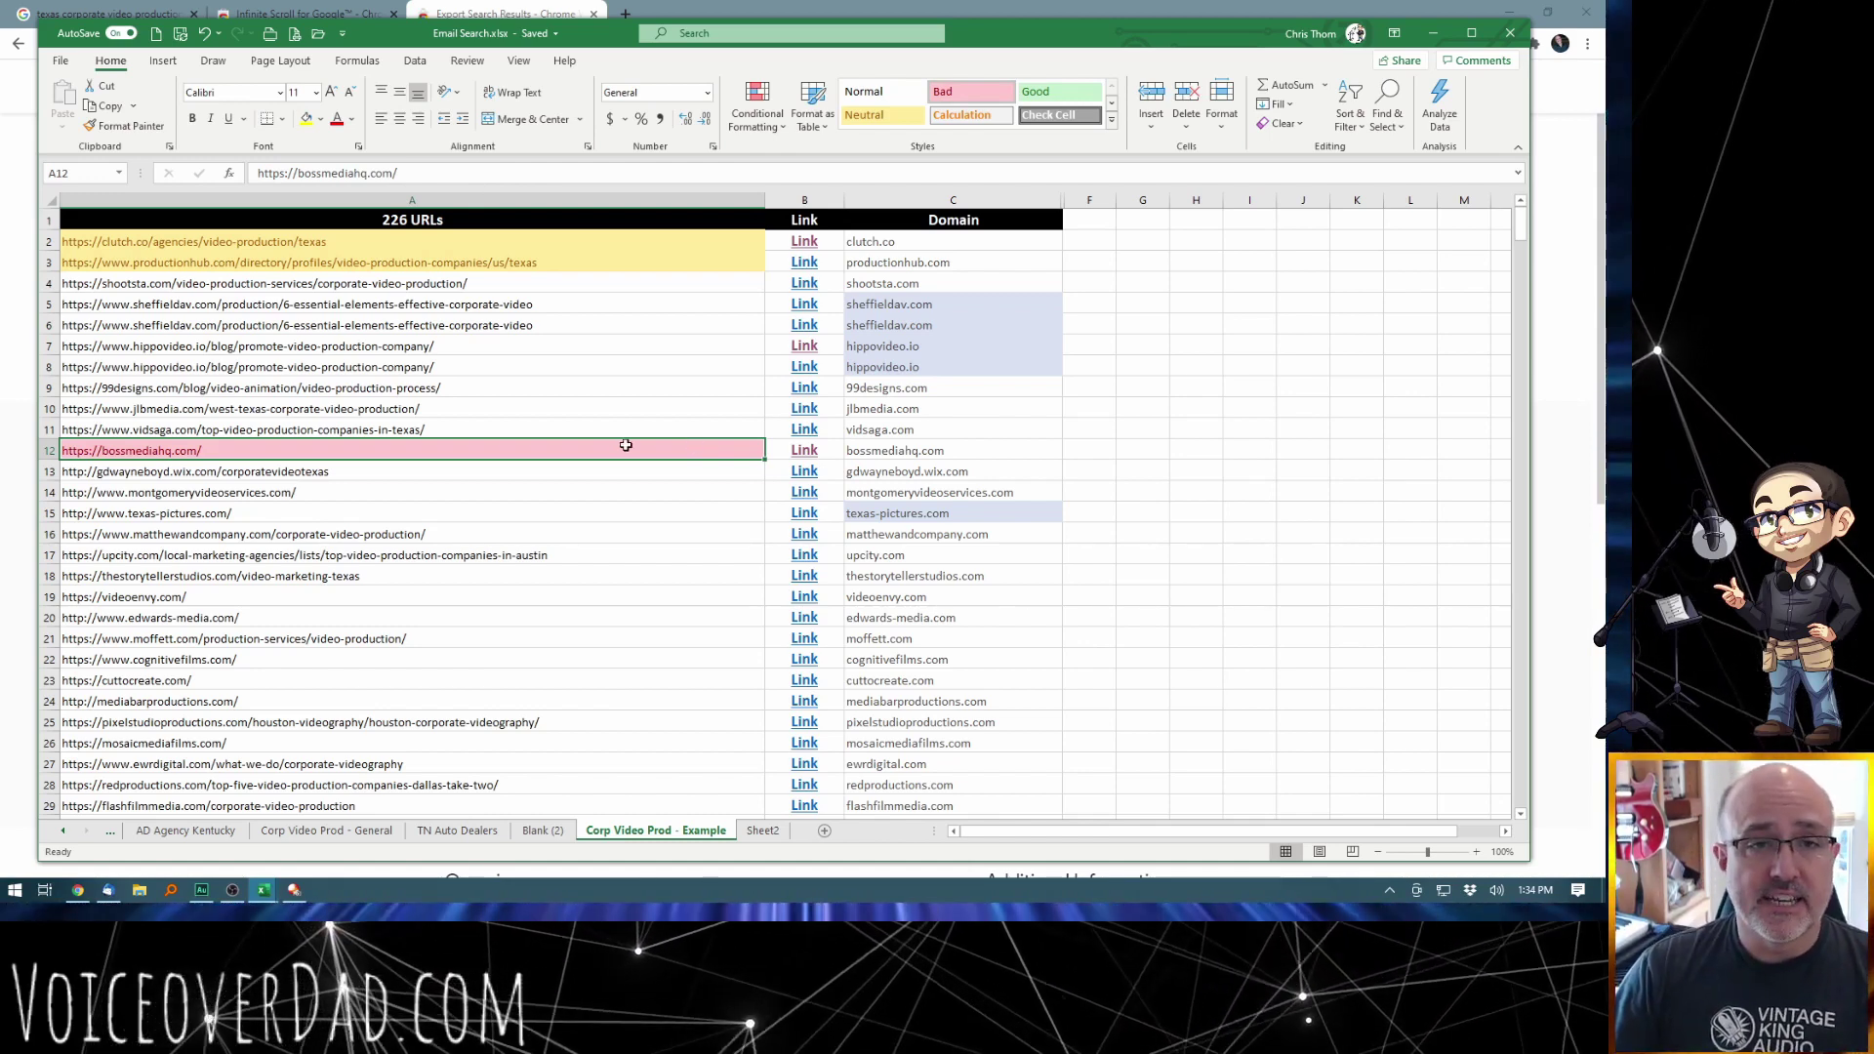
Step: Check the texas-pictures.com site through row 15's link, close it, and apply the Good cell style to the URL in A15
click(265, 516)
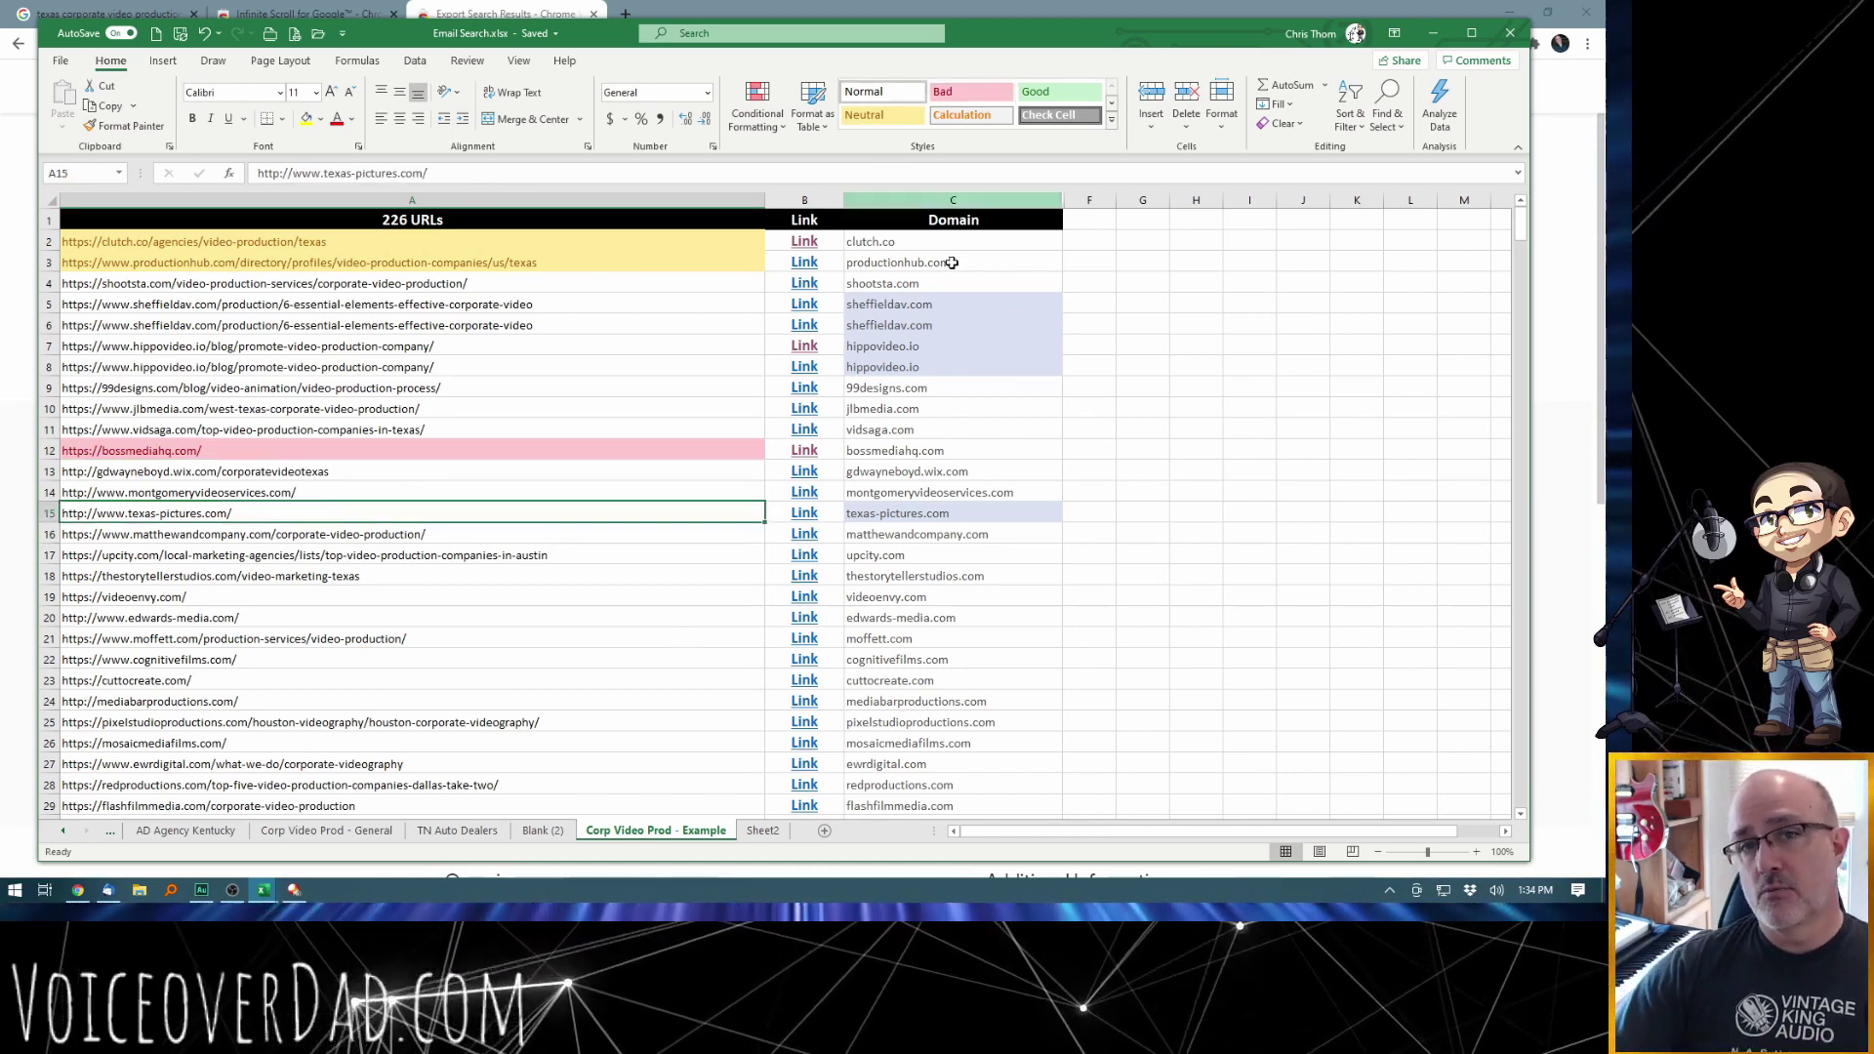
click(806, 524)
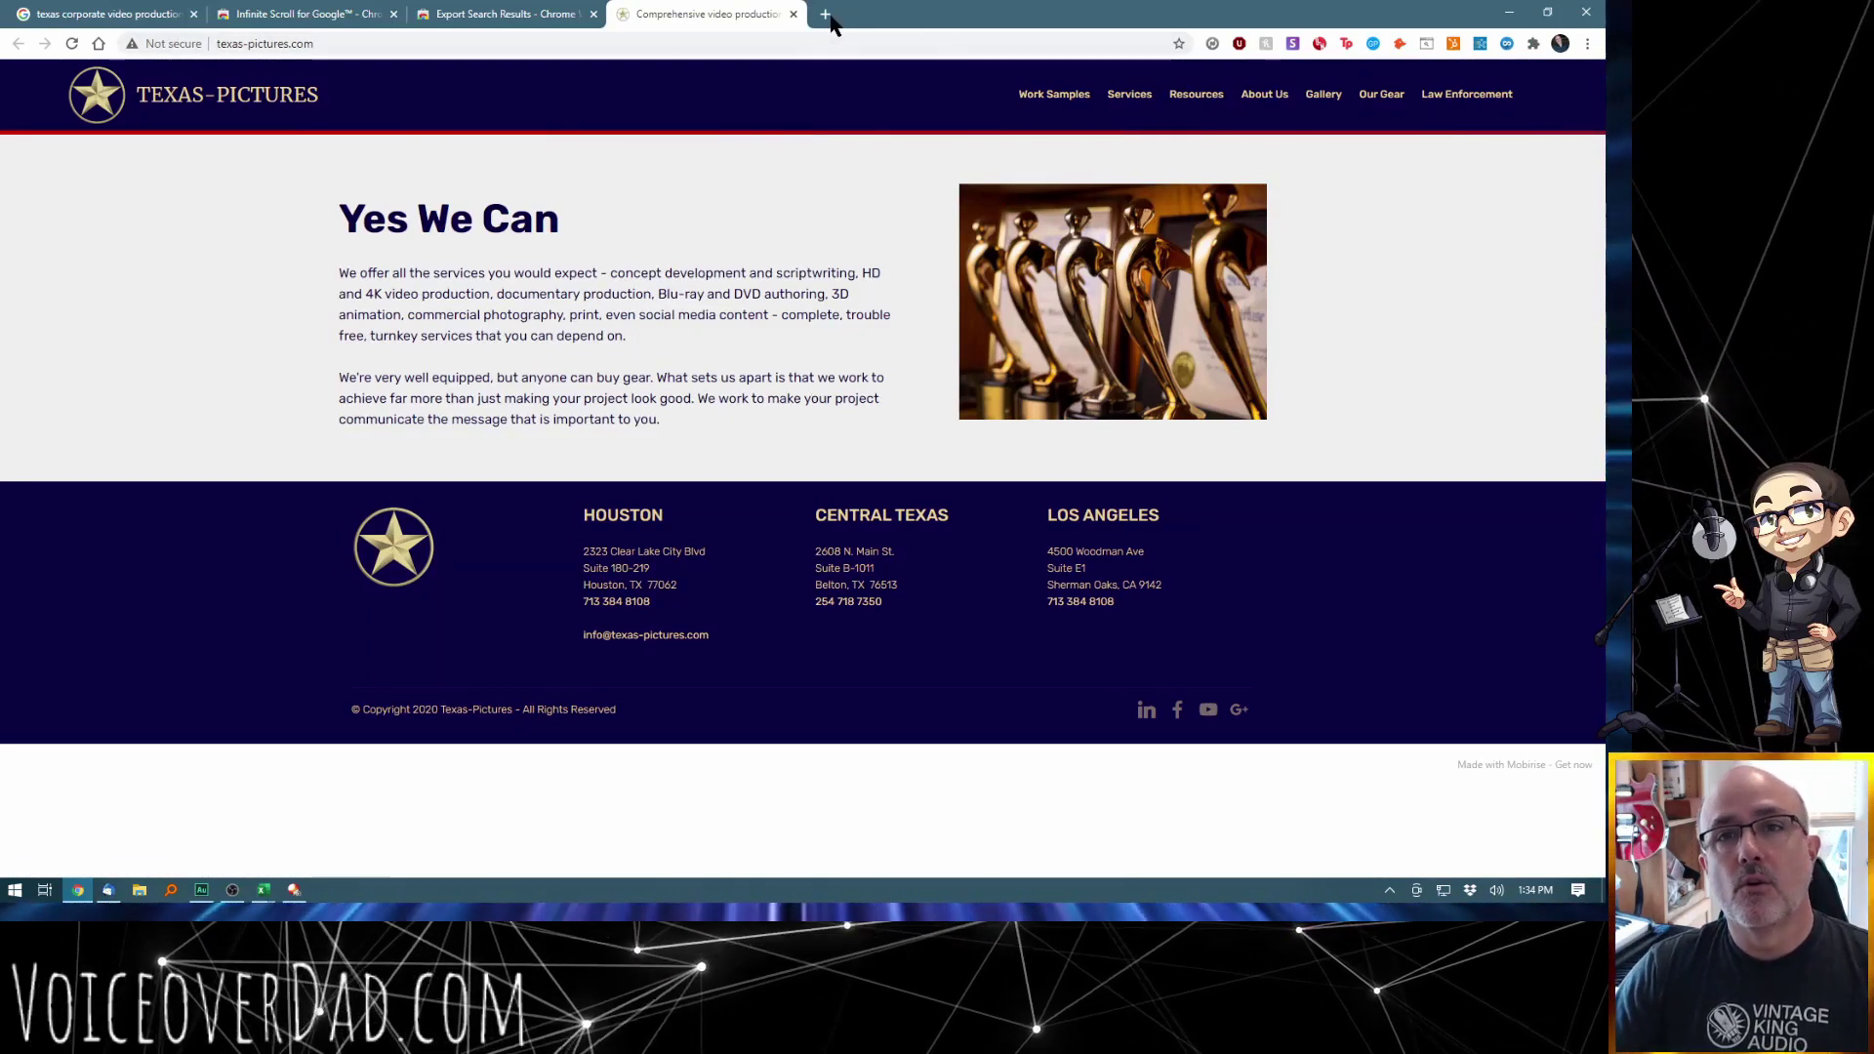
click(793, 15)
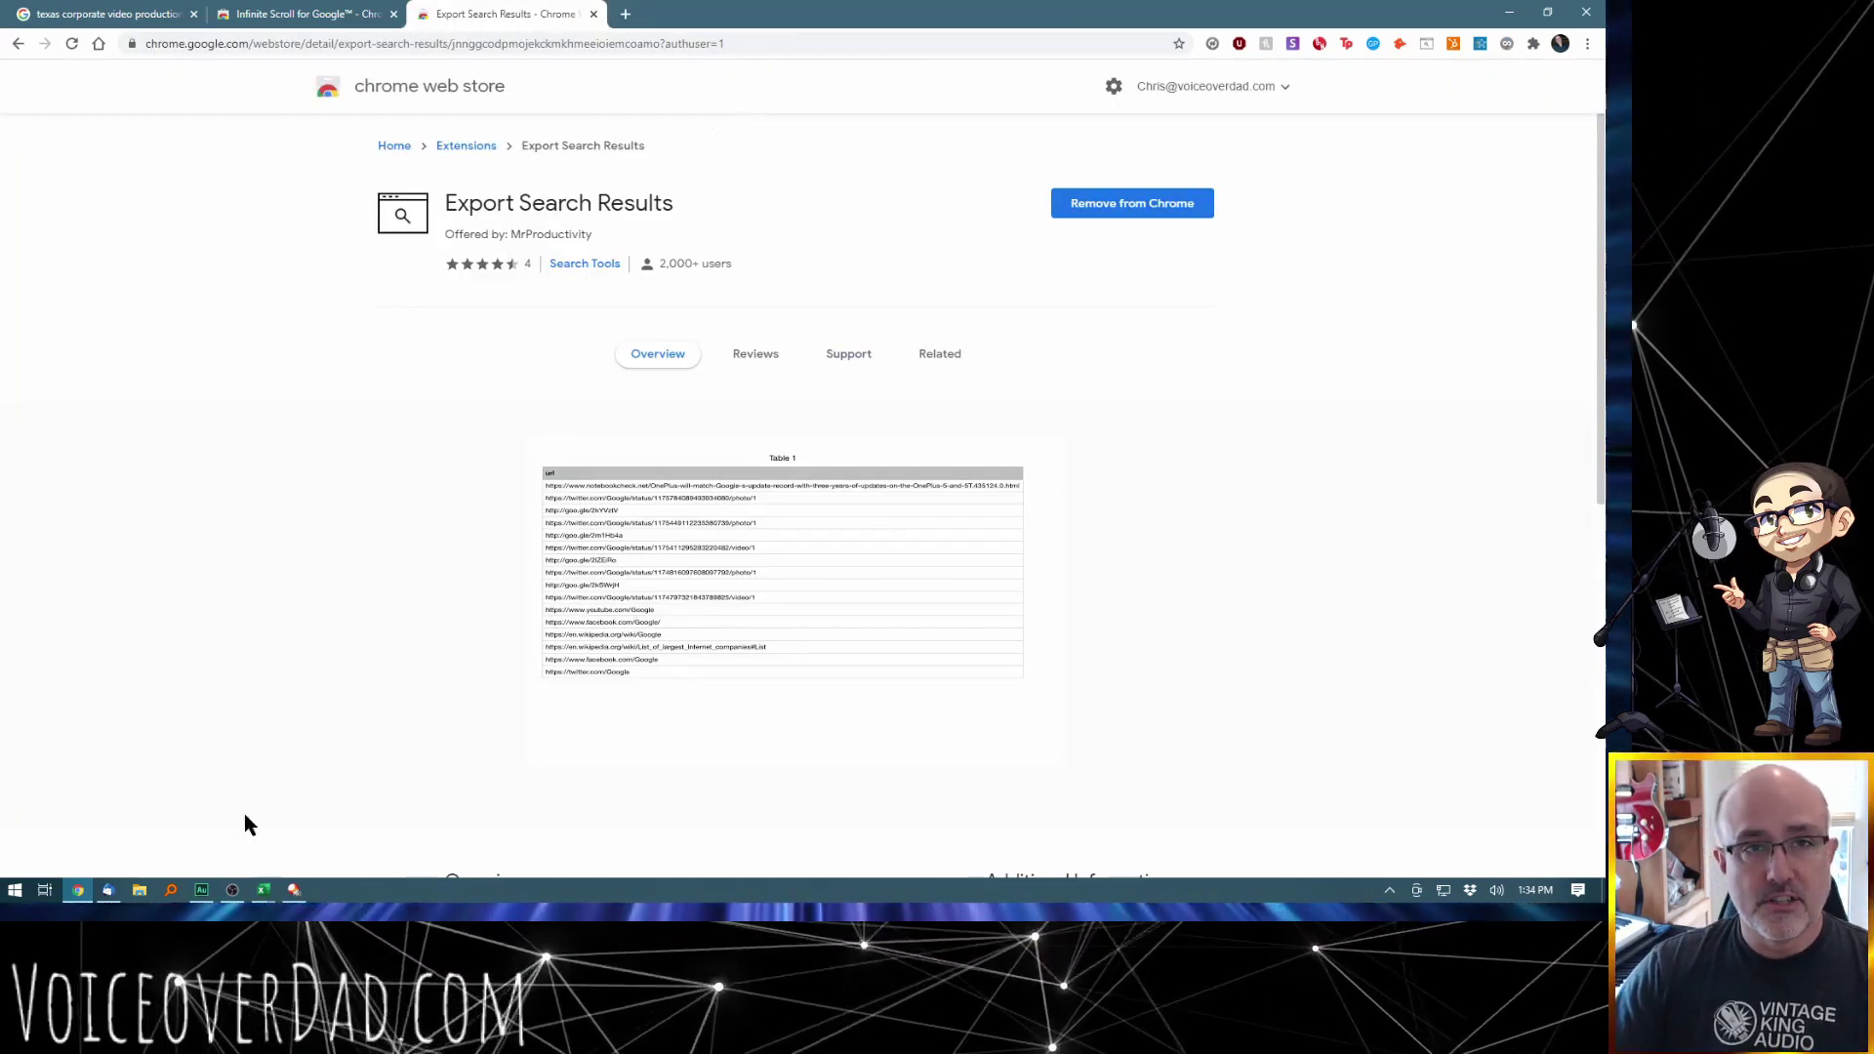
mouse_move(269, 895)
click(174, 798)
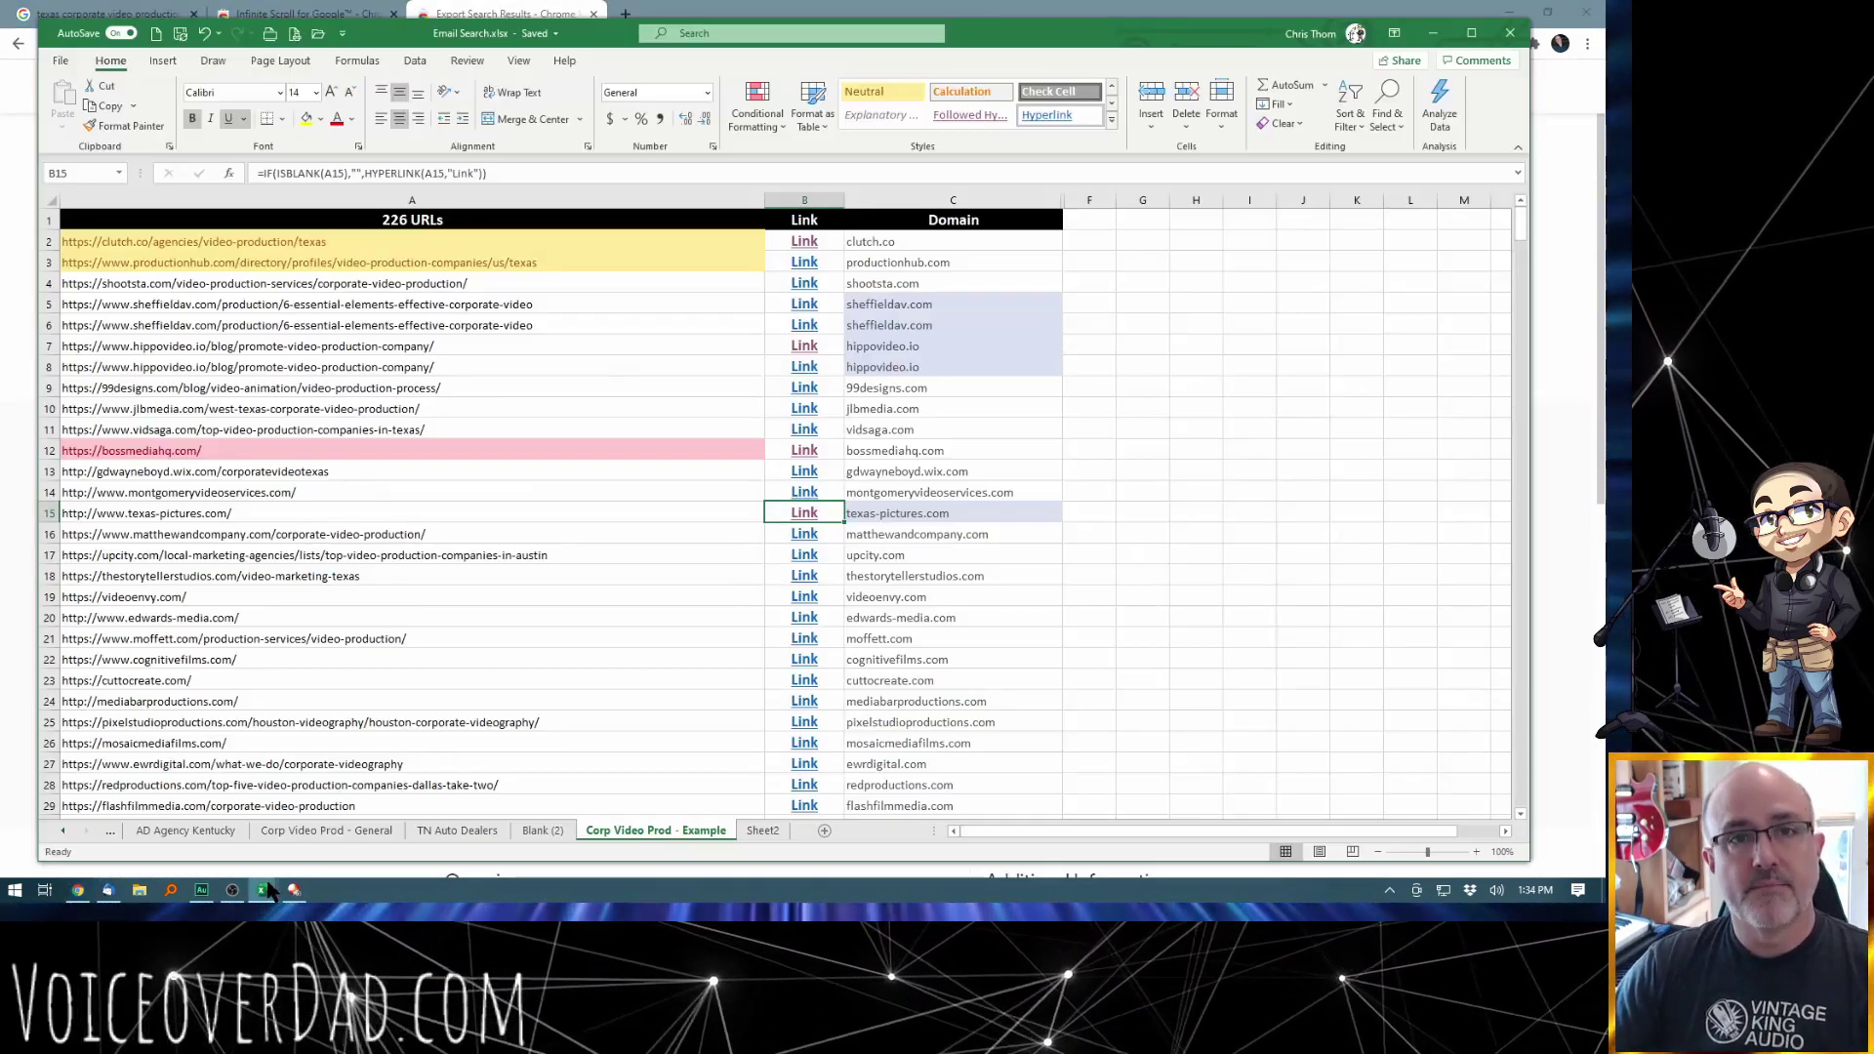
click(368, 516)
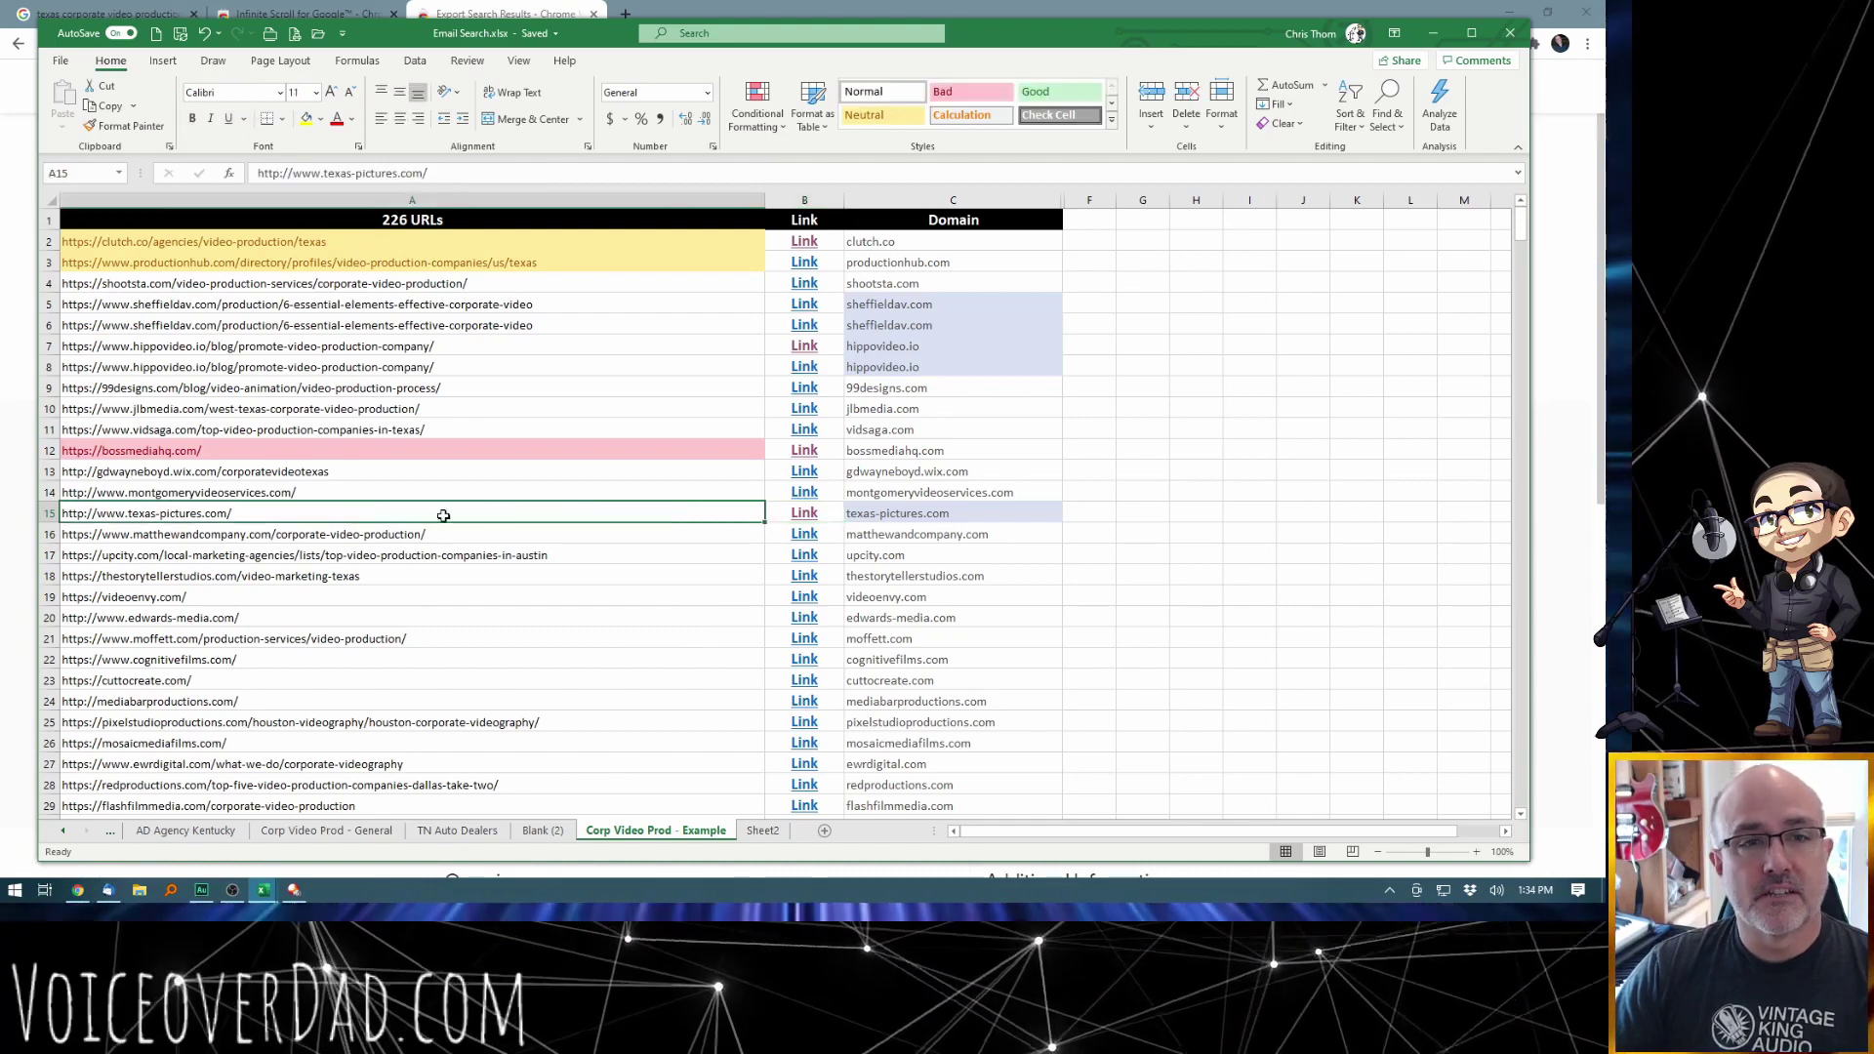
click(1069, 94)
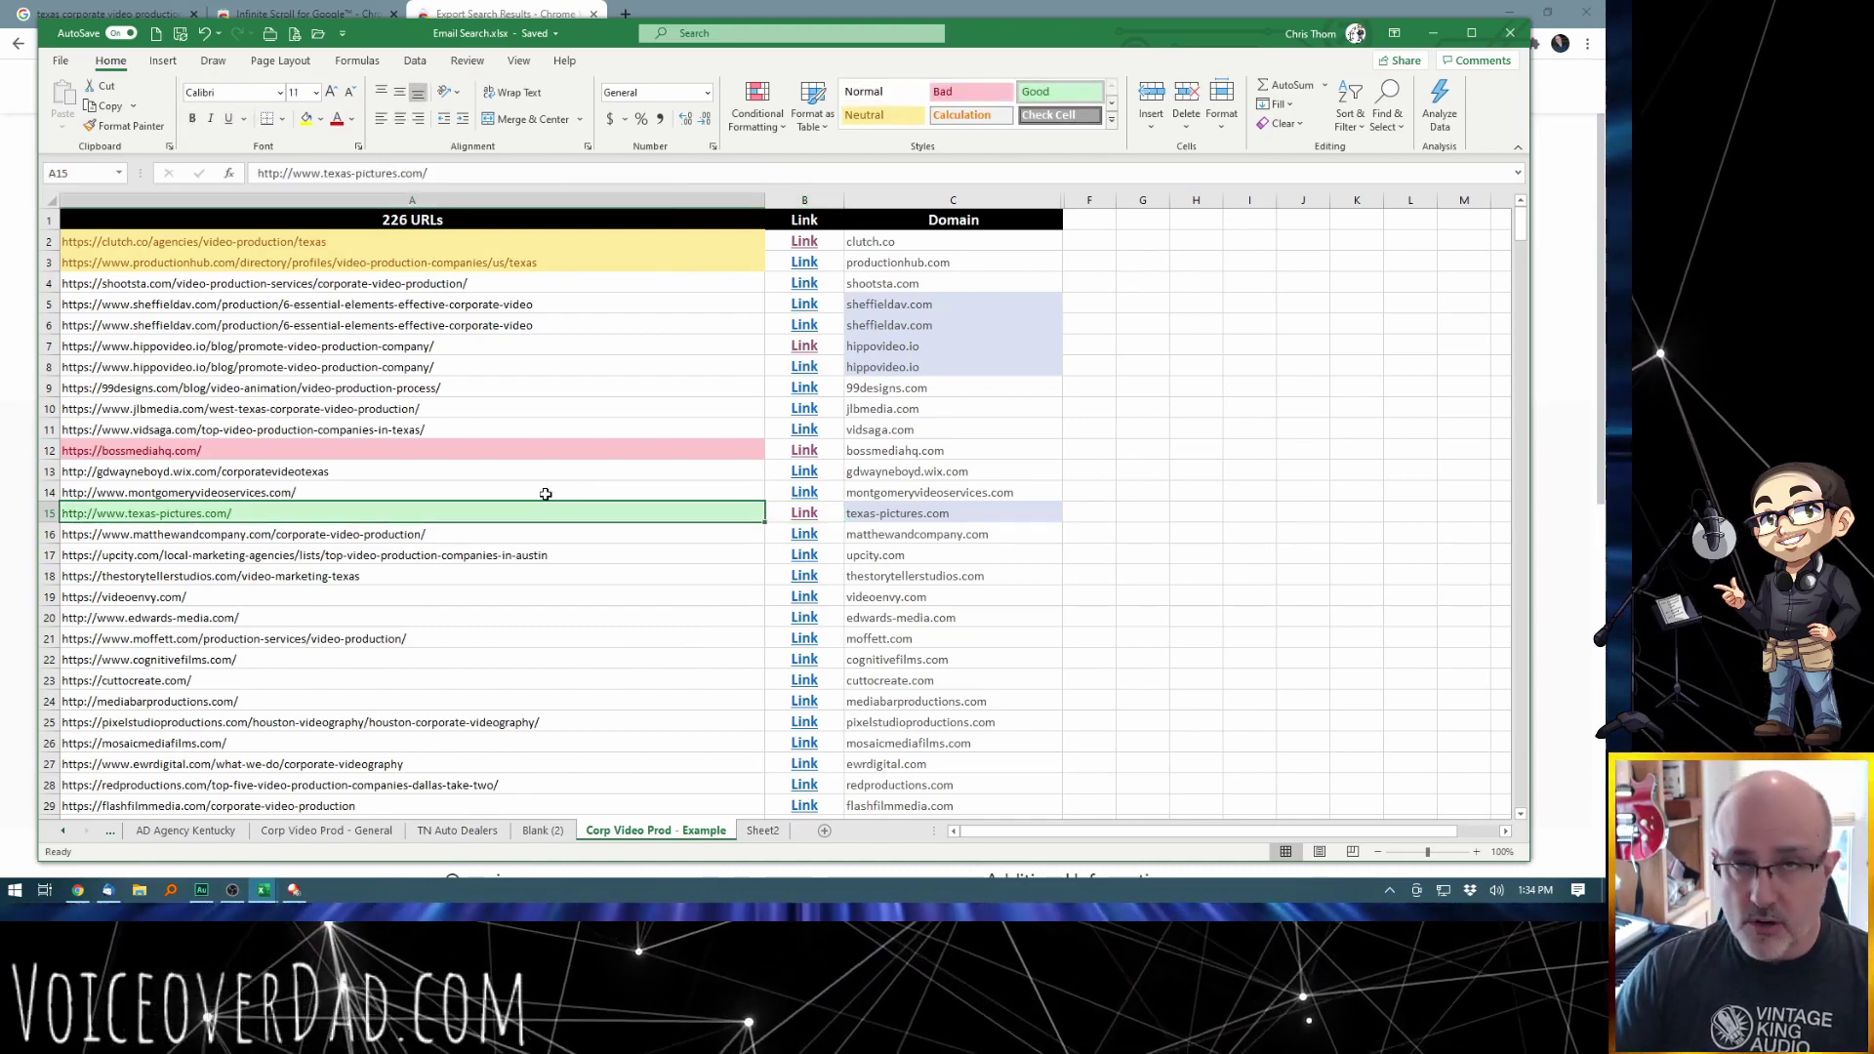